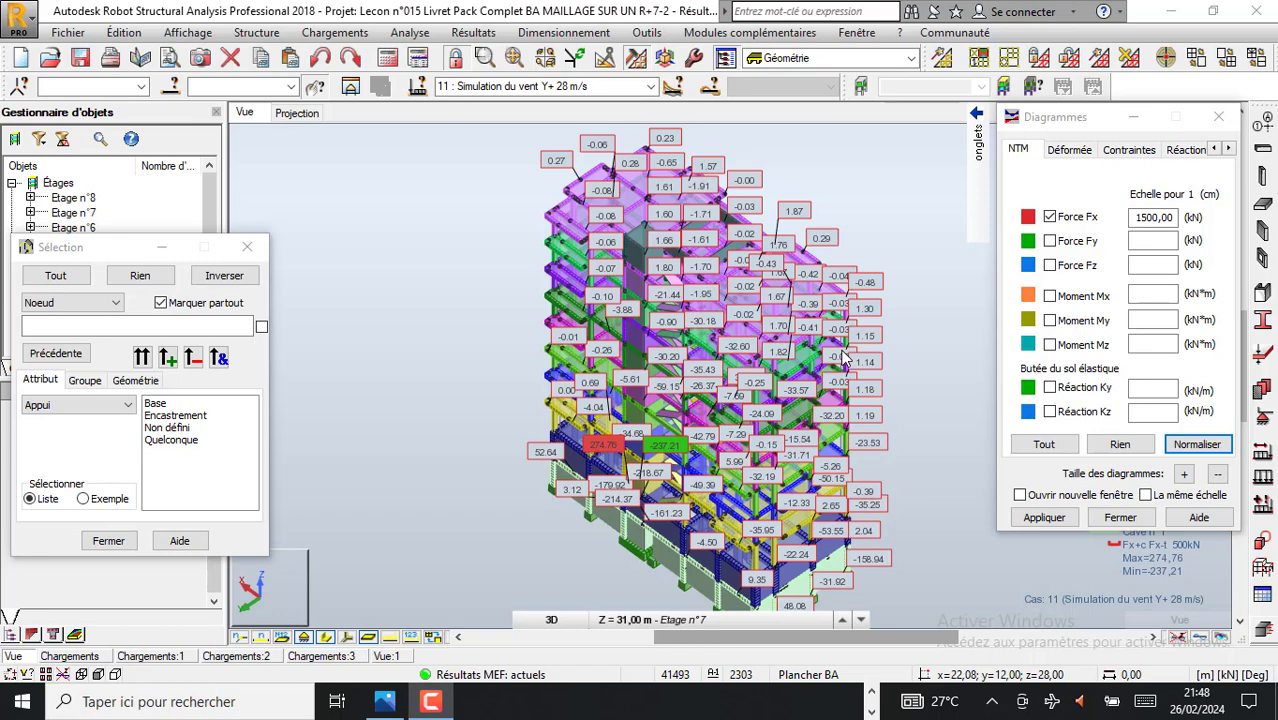
# Step: Examine the Fx axial force diagrams and values across the building for load case 11, Simulation du vent Y+ 28 m/s
pyautogui.keyDown('shift'); pyautogui.moveTo(747, 323); pyautogui.dragTo(697, 278, button='middle'); pyautogui.keyUp('shift')
pyautogui.scroll(2, 728, 308)
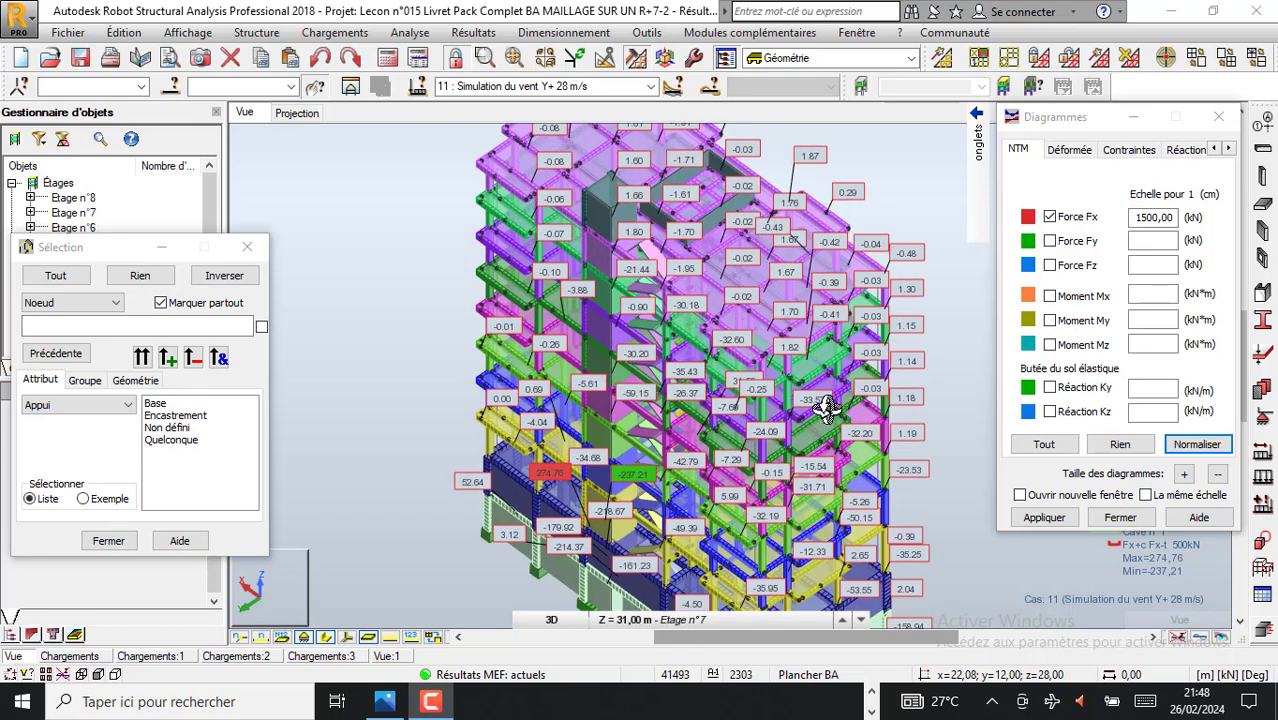
pyautogui.keyDown('shift'); pyautogui.moveTo(823, 406); pyautogui.dragTo(732, 414, button='middle'); pyautogui.keyUp('shift')
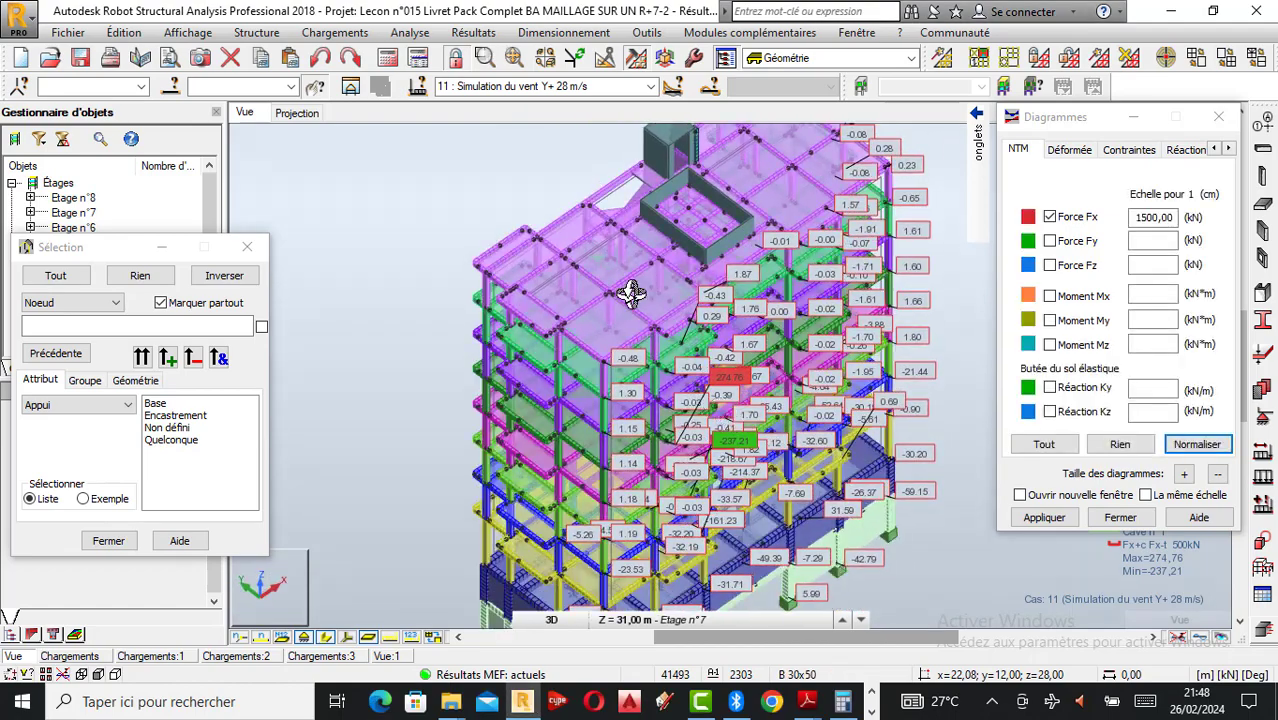
pyautogui.scroll(-1, 630, 294)
pyautogui.keyDown('shift'); pyautogui.moveTo(680, 318); pyautogui.dragTo(690, 306, button='middle'); pyautogui.keyUp('shift')
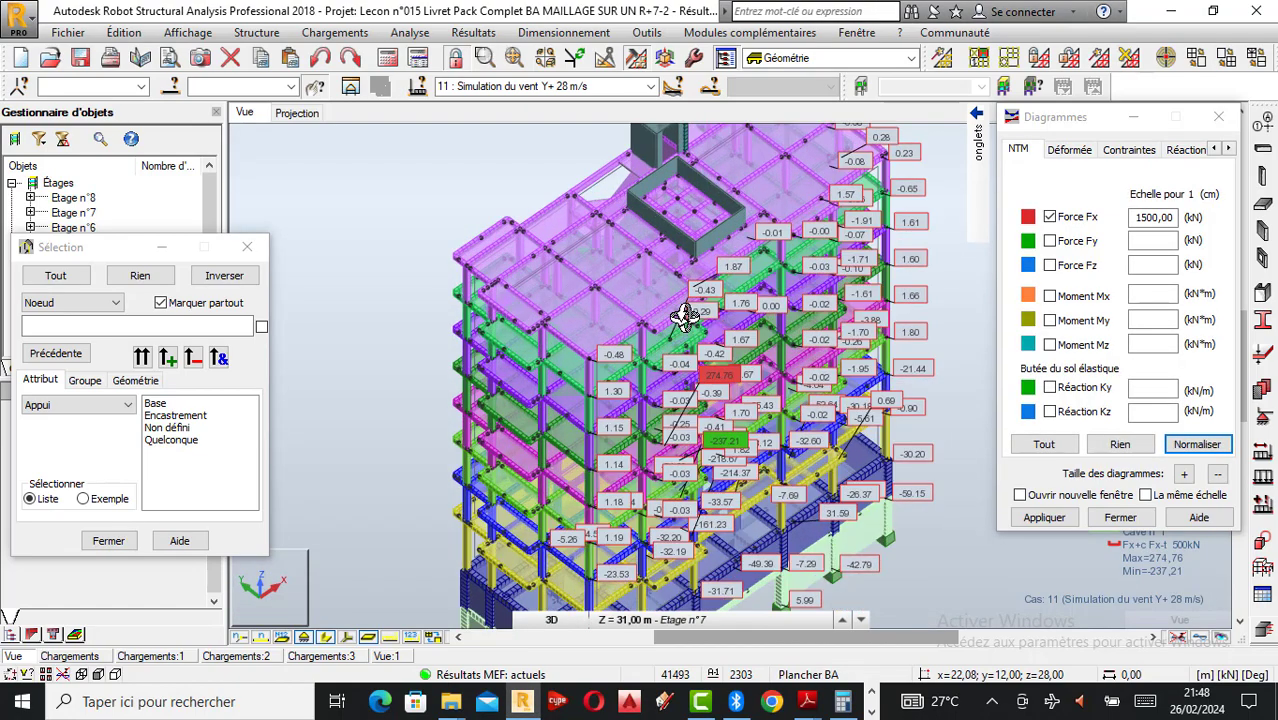
pyautogui.scroll(2, 688, 300)
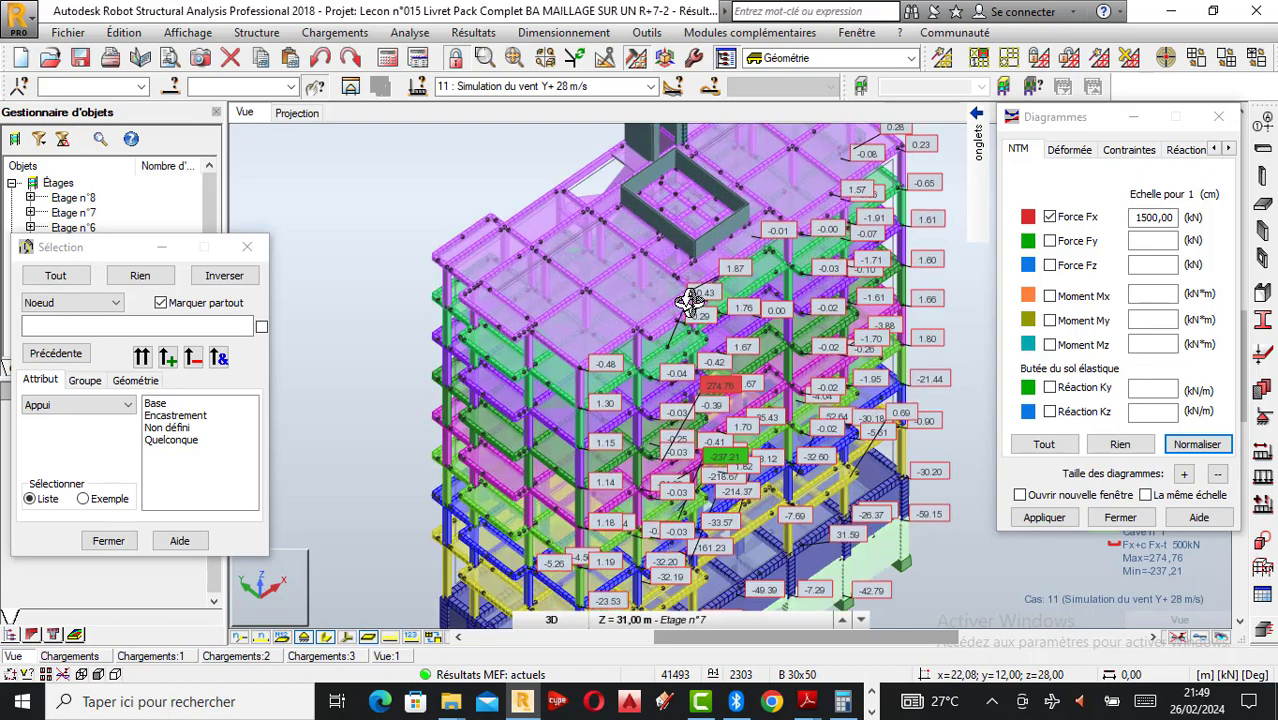
pyautogui.scroll(-1, 712, 254)
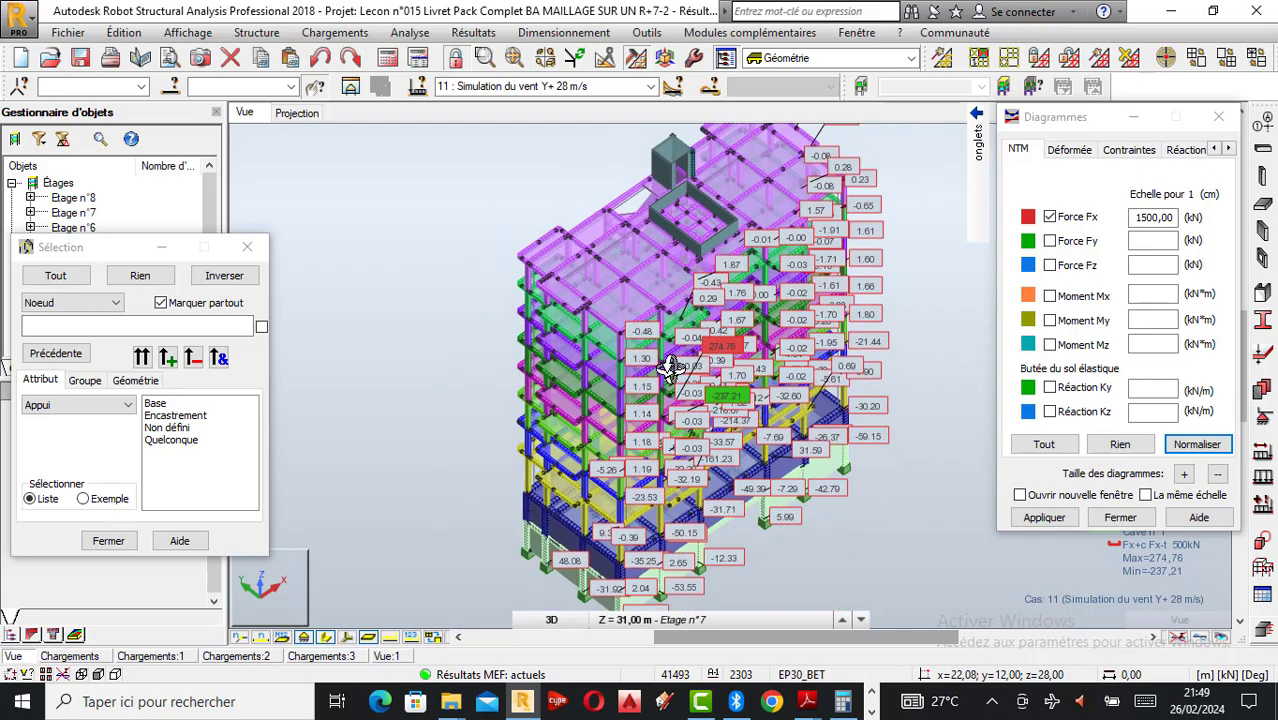
pyautogui.scroll(1, 665, 350)
pyautogui.scroll(-1, 692, 285)
pyautogui.keyDown('shift'); pyautogui.moveTo(693, 285); pyautogui.dragTo(725, 315, button='middle'); pyautogui.keyUp('shift')
pyautogui.scroll(1, 712, 302)
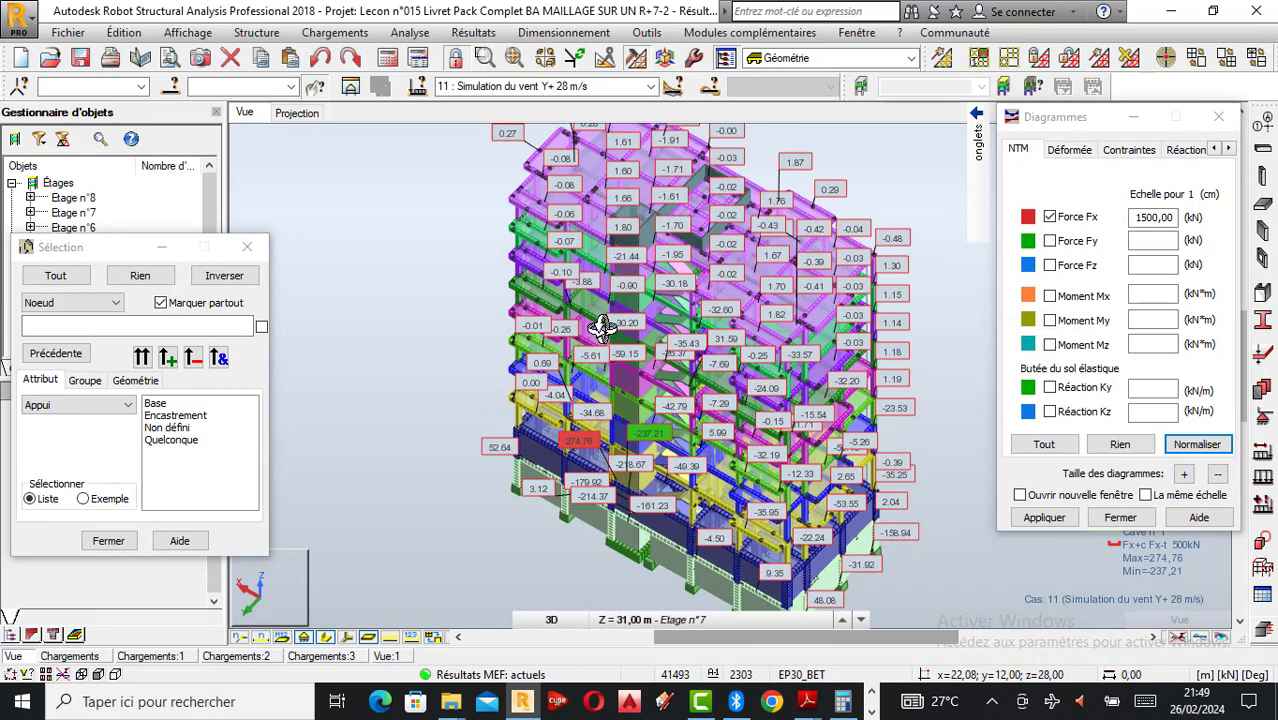
pyautogui.scroll(1, 706, 313)
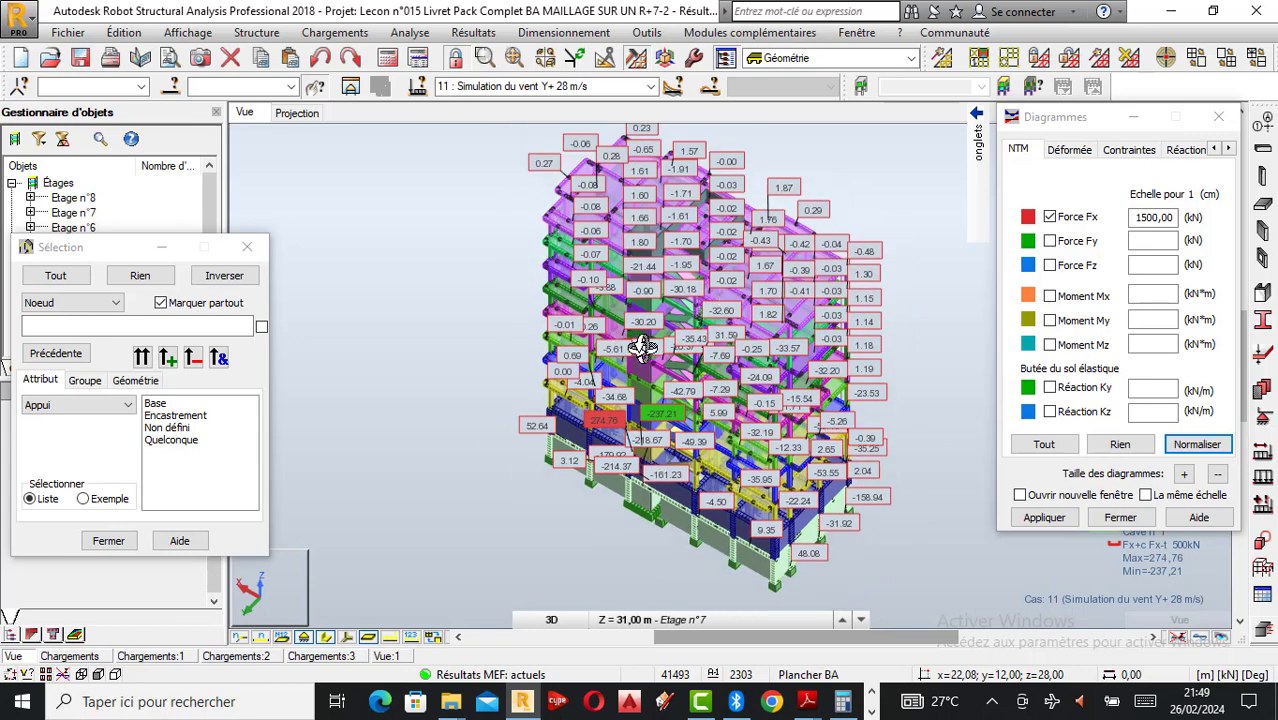
pyautogui.scroll(1, 641, 346)
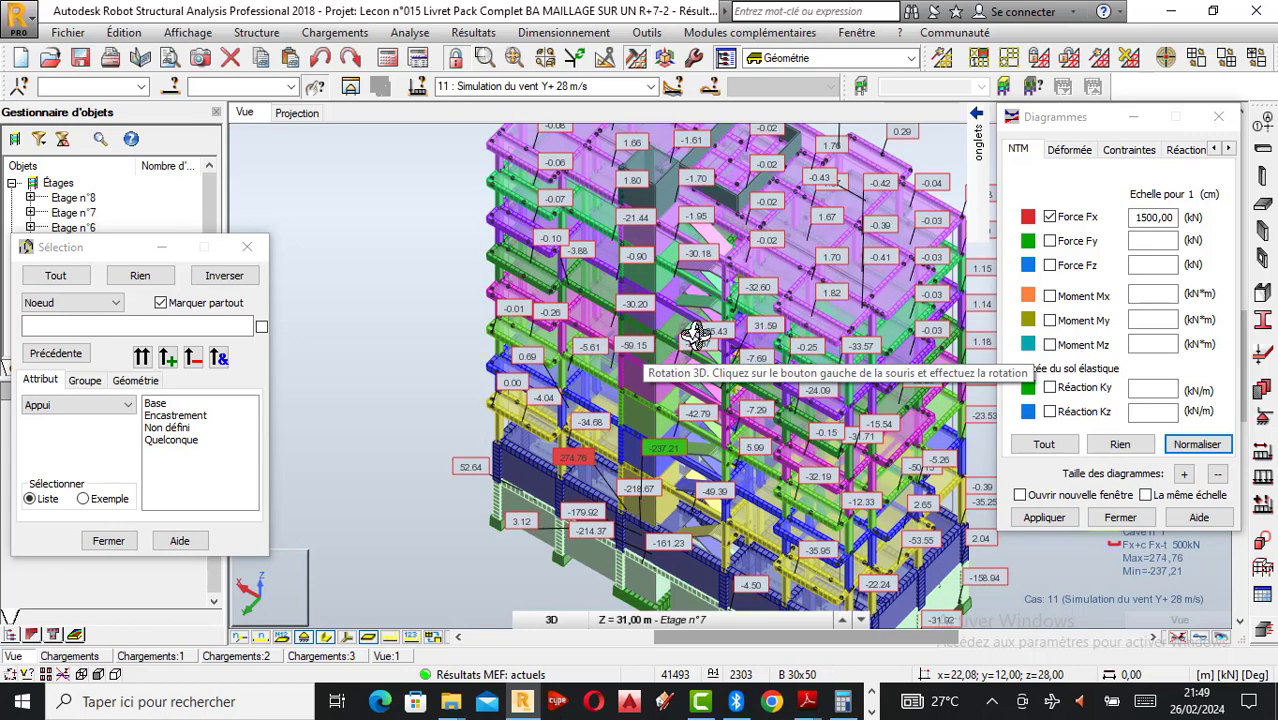
pyautogui.scroll(-1, 661, 306)
pyautogui.scroll(1, 700, 302)
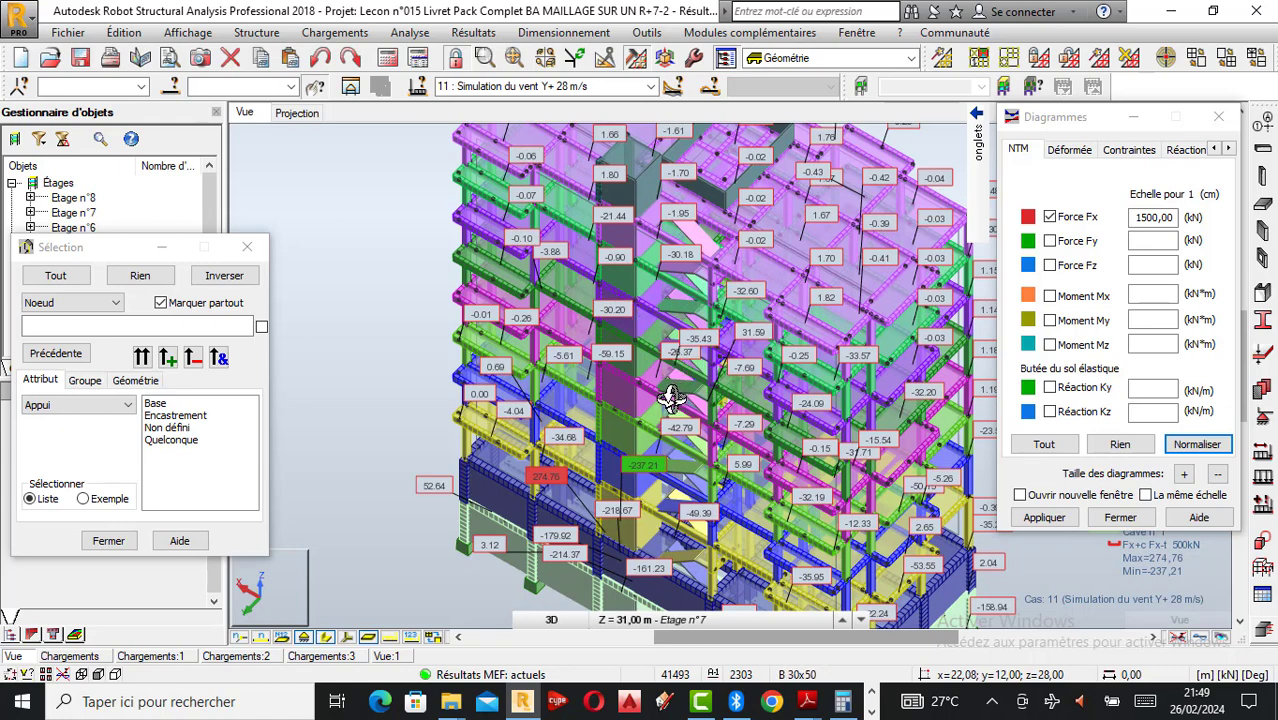
pyautogui.scroll(-1, 660, 398)
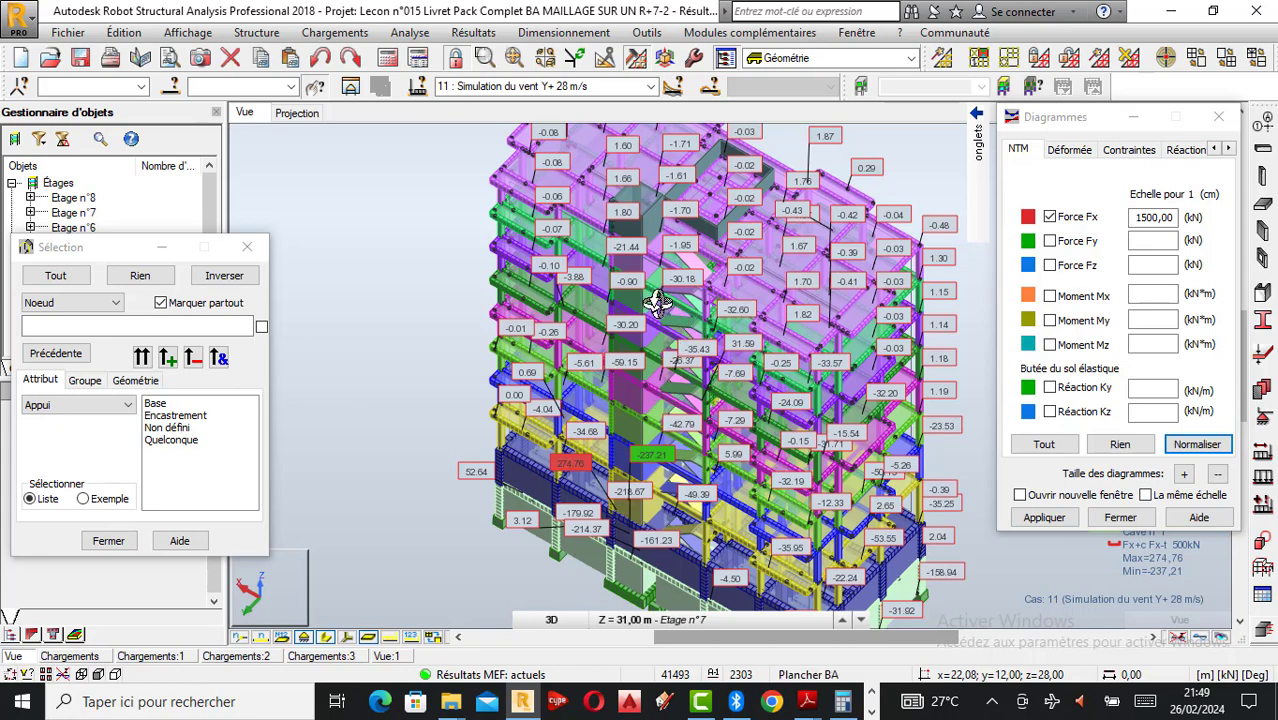
pyautogui.scroll(-5, 646, 247)
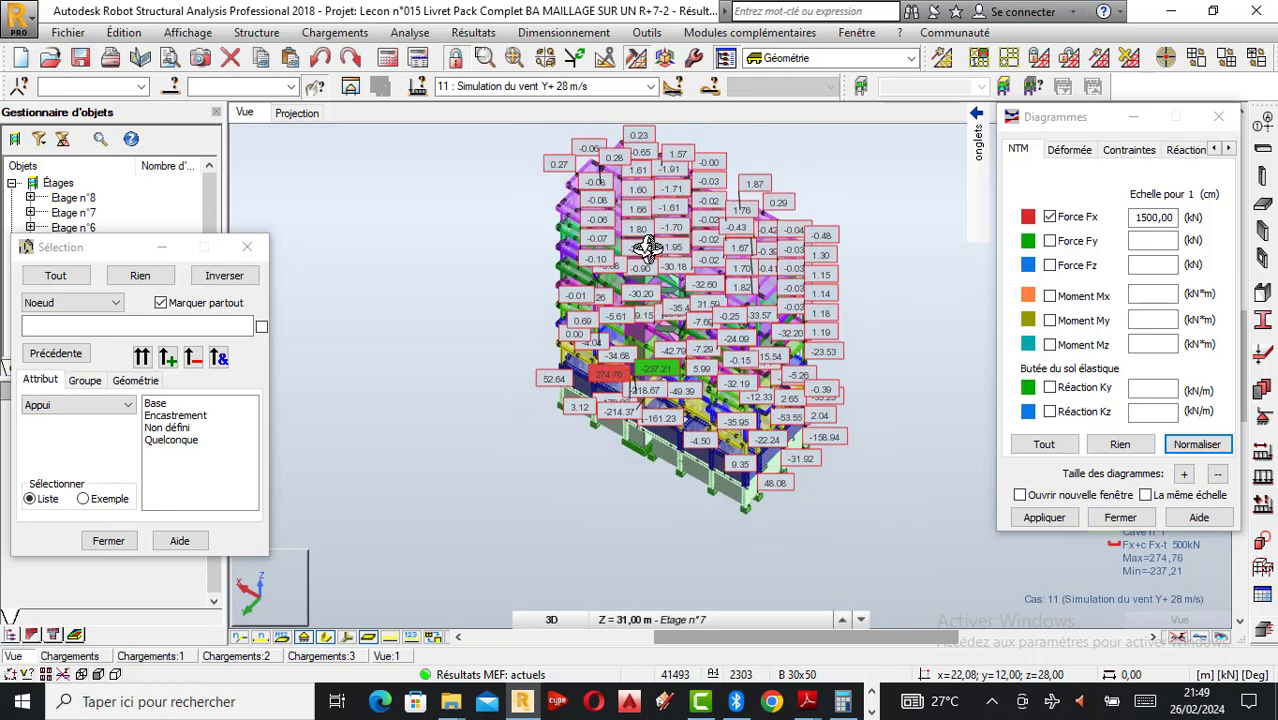
pyautogui.scroll(4, 648, 249)
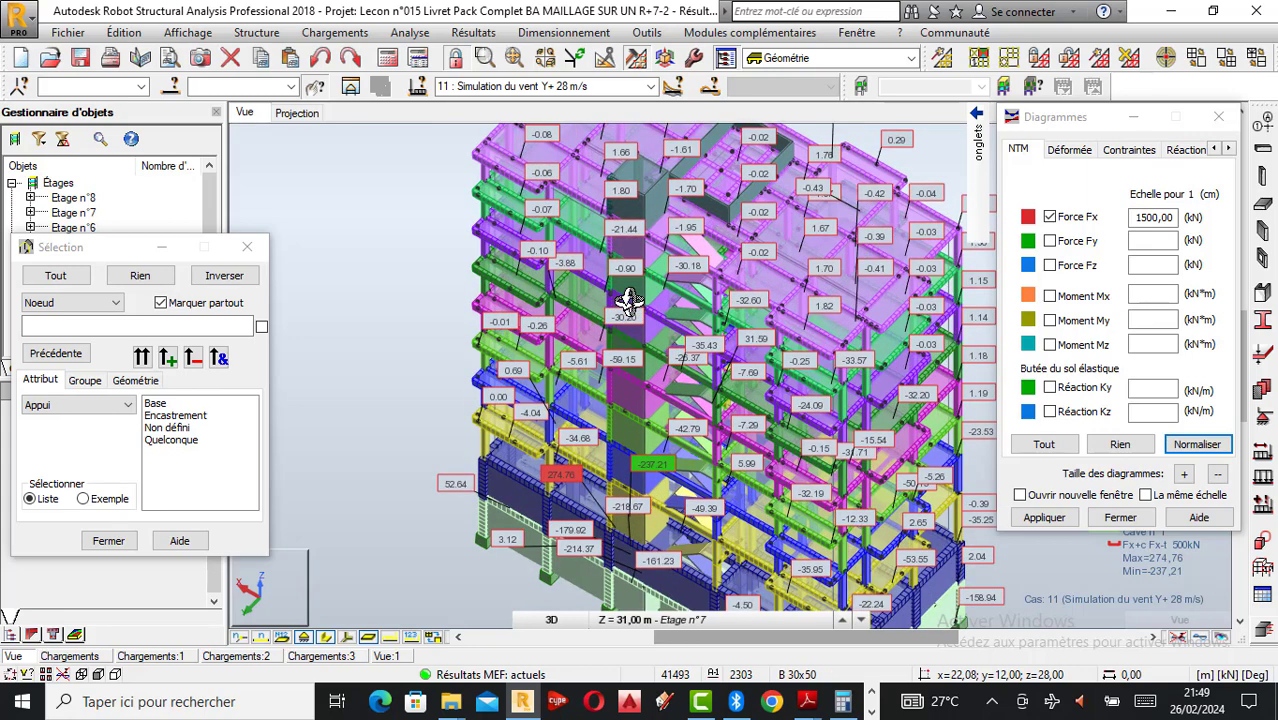
pyautogui.scroll(2, 672, 300)
pyautogui.scroll(-3, 676, 303)
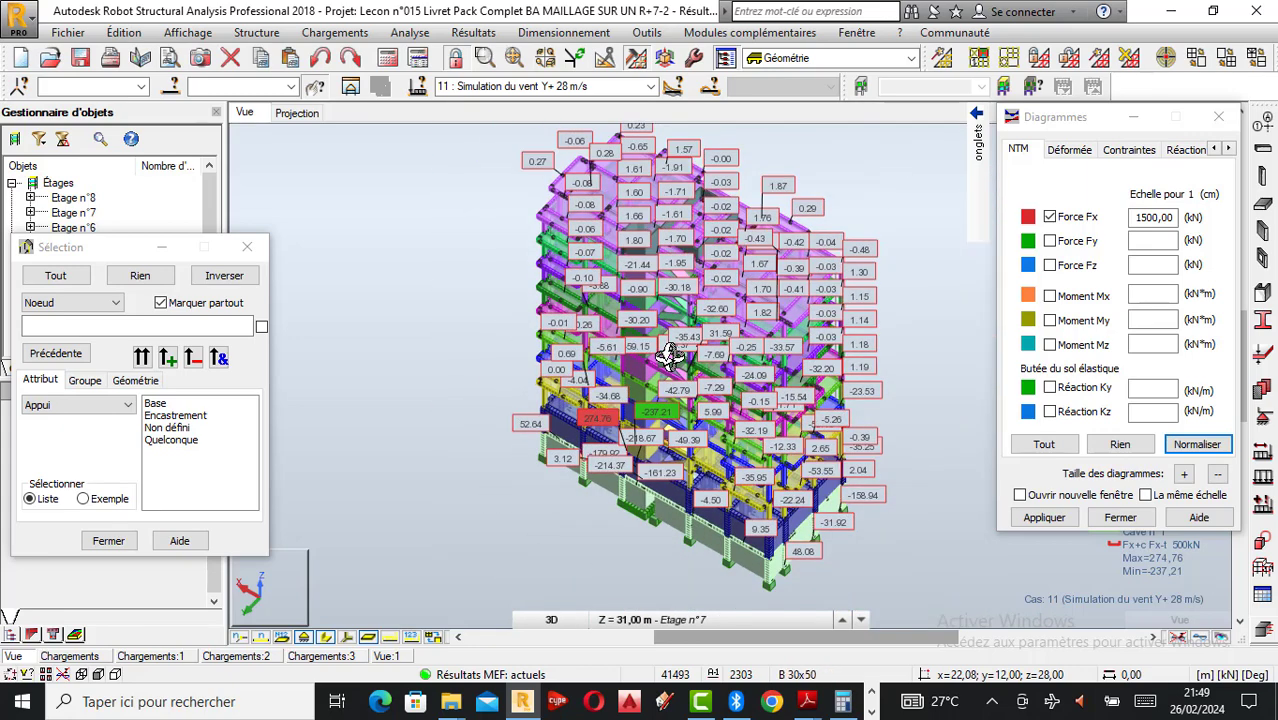
pyautogui.scroll(1, 670, 356)
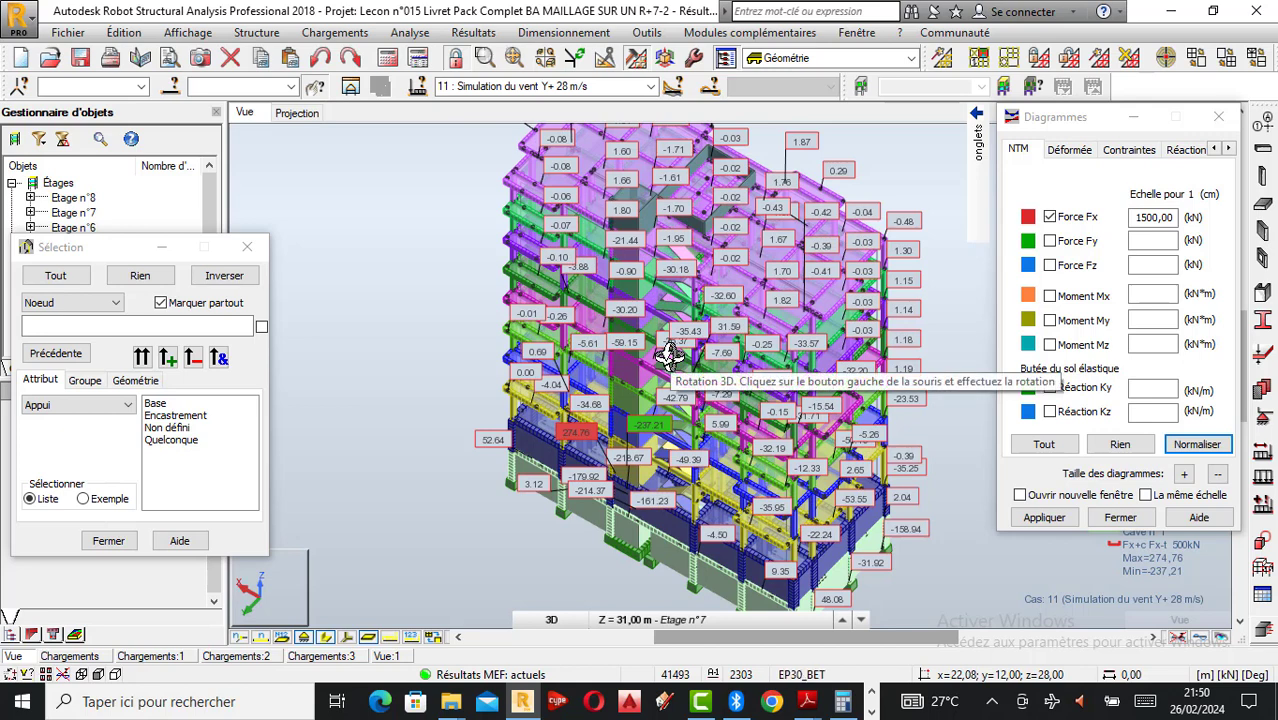
pyautogui.moveTo(117, 251); pyautogui.dragTo(270, 243)
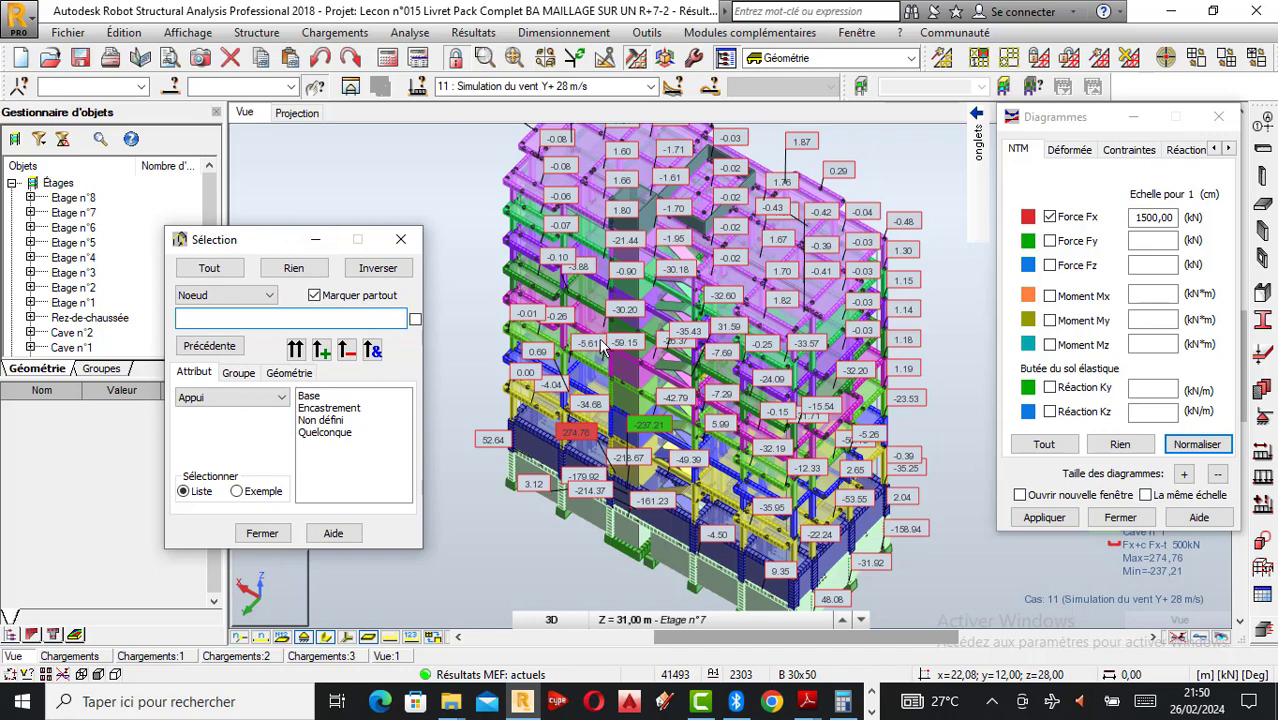
pyautogui.scroll(-1, 625, 350)
pyautogui.scroll(1, 664, 360)
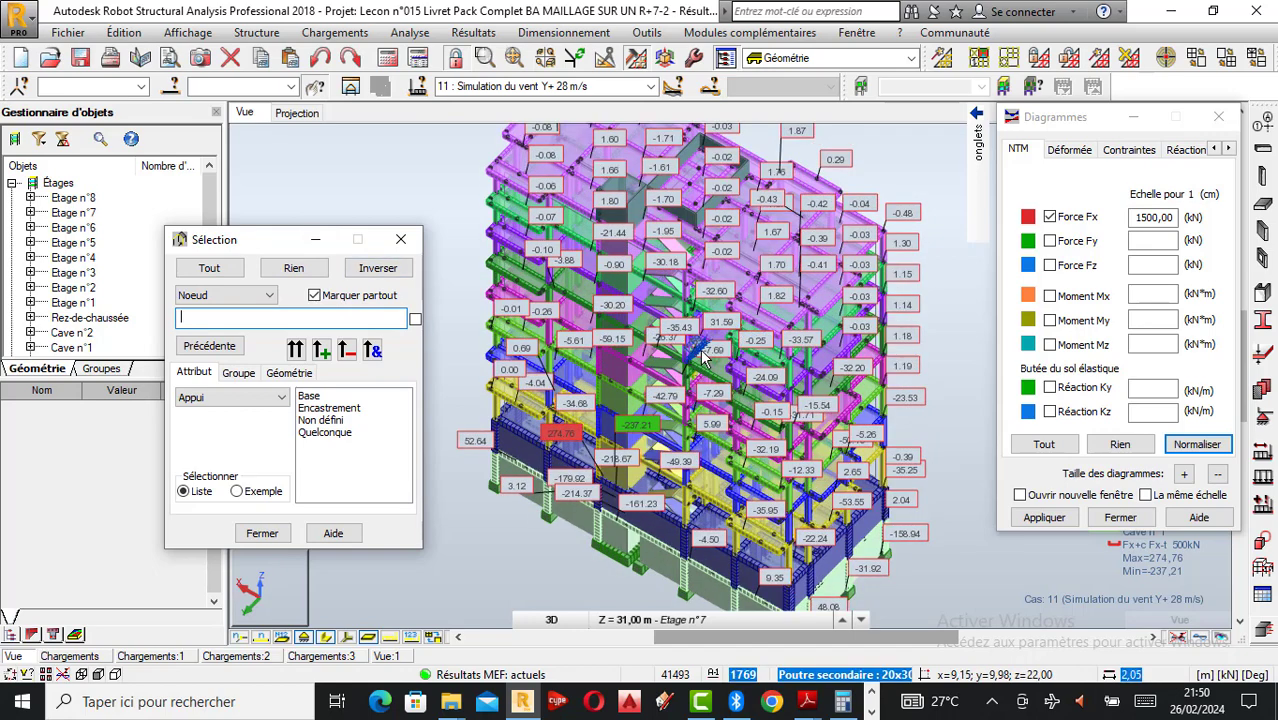
pyautogui.scroll(-1, 745, 425)
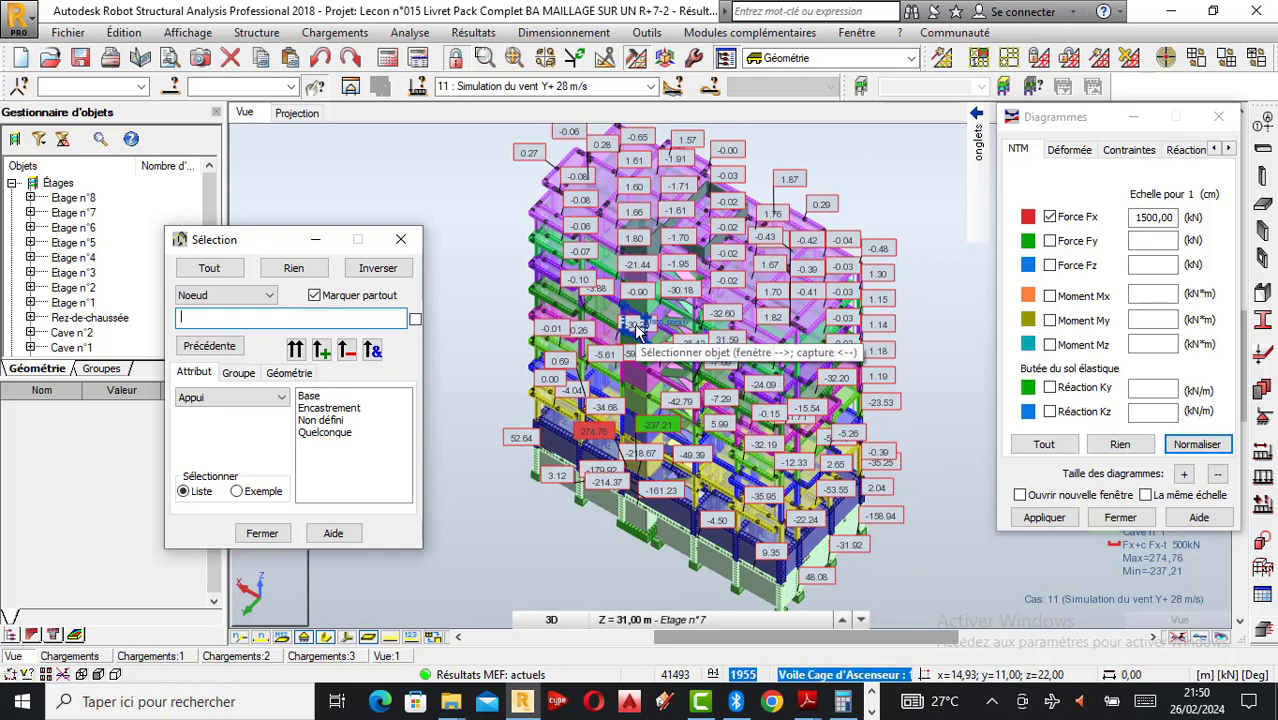
pyautogui.scroll(1, 637, 330)
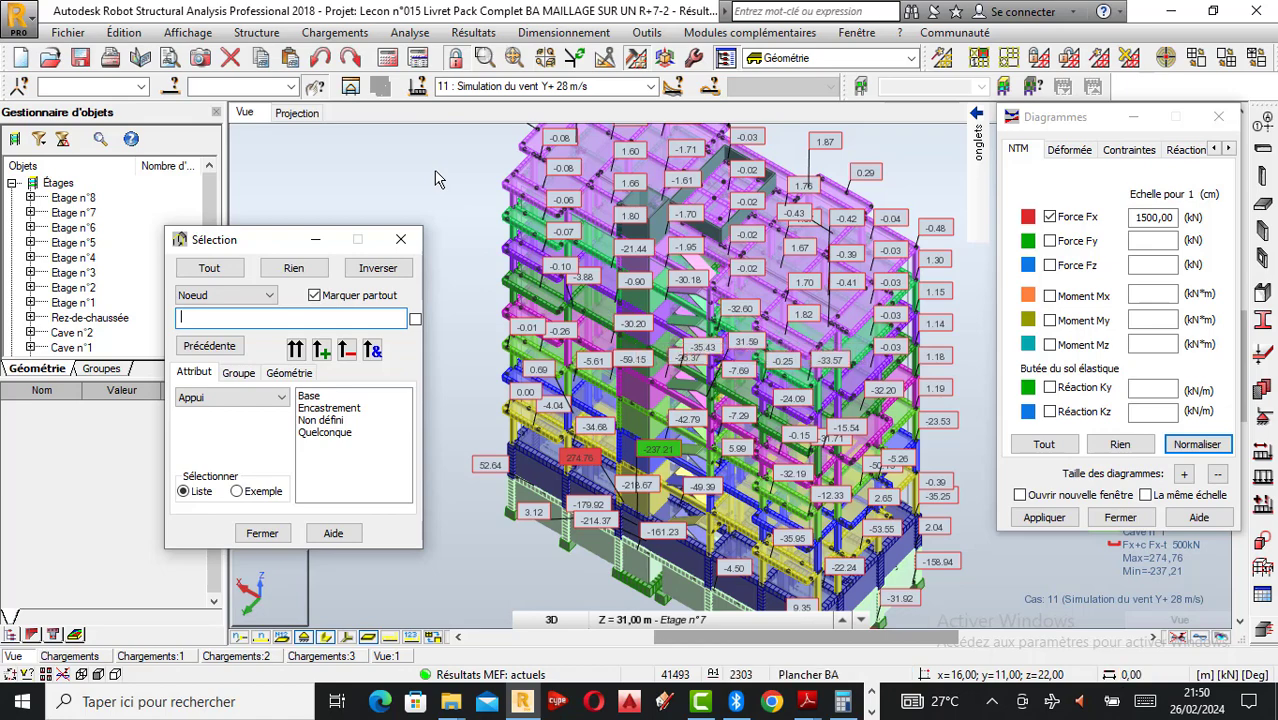
pyautogui.scroll(-1, 677, 324)
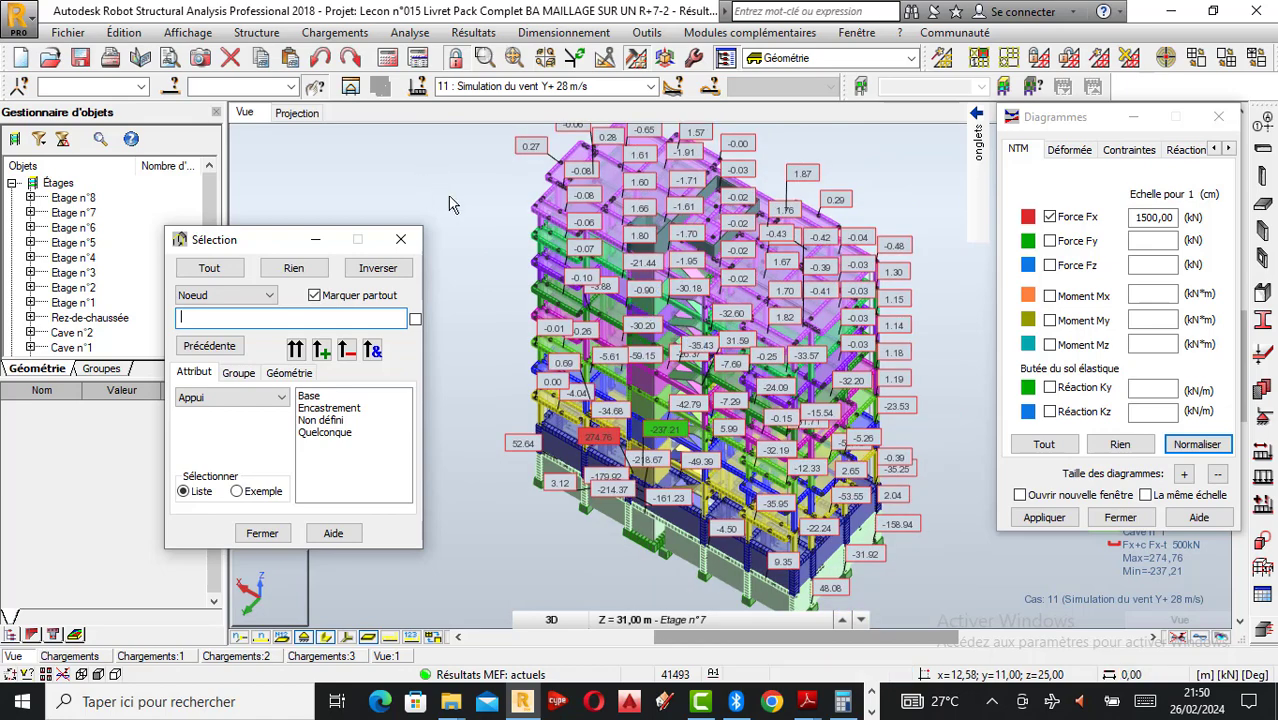
pyautogui.scroll(-1, 637, 324)
pyautogui.scroll(1, 627, 280)
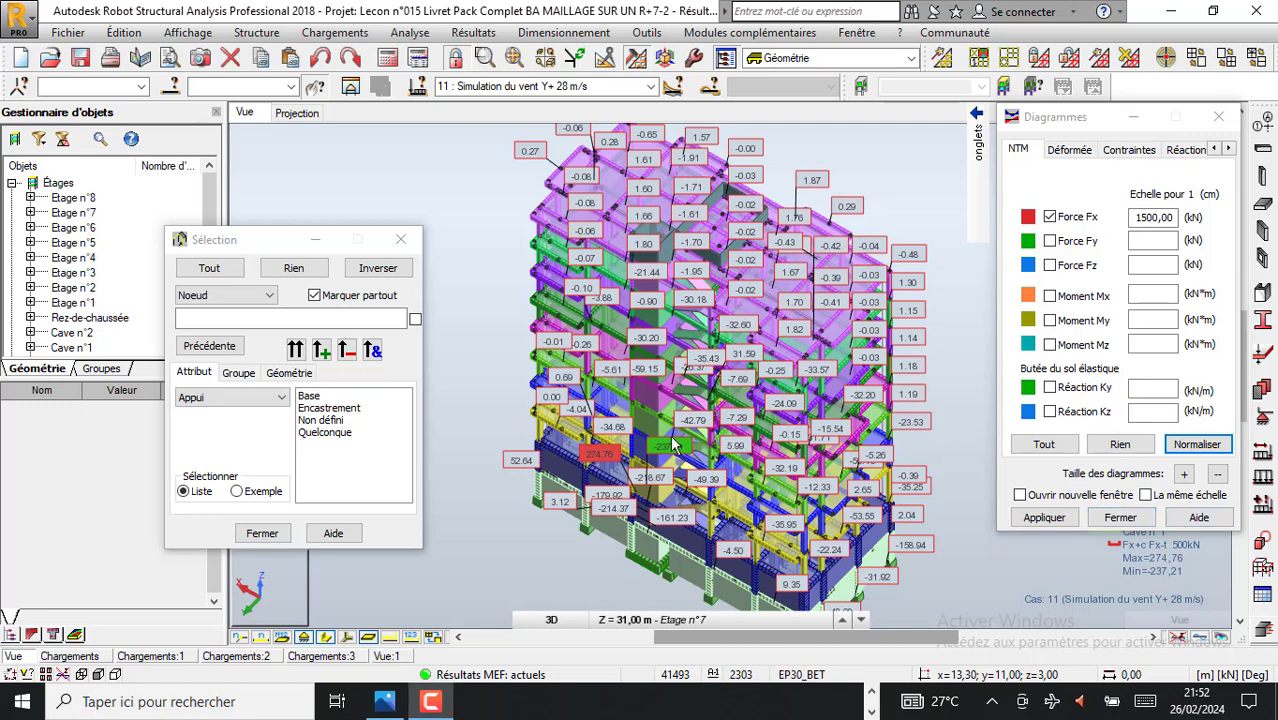
# Step: Turn off the Force Fx diagram on the structure
pyautogui.click(1051, 218)
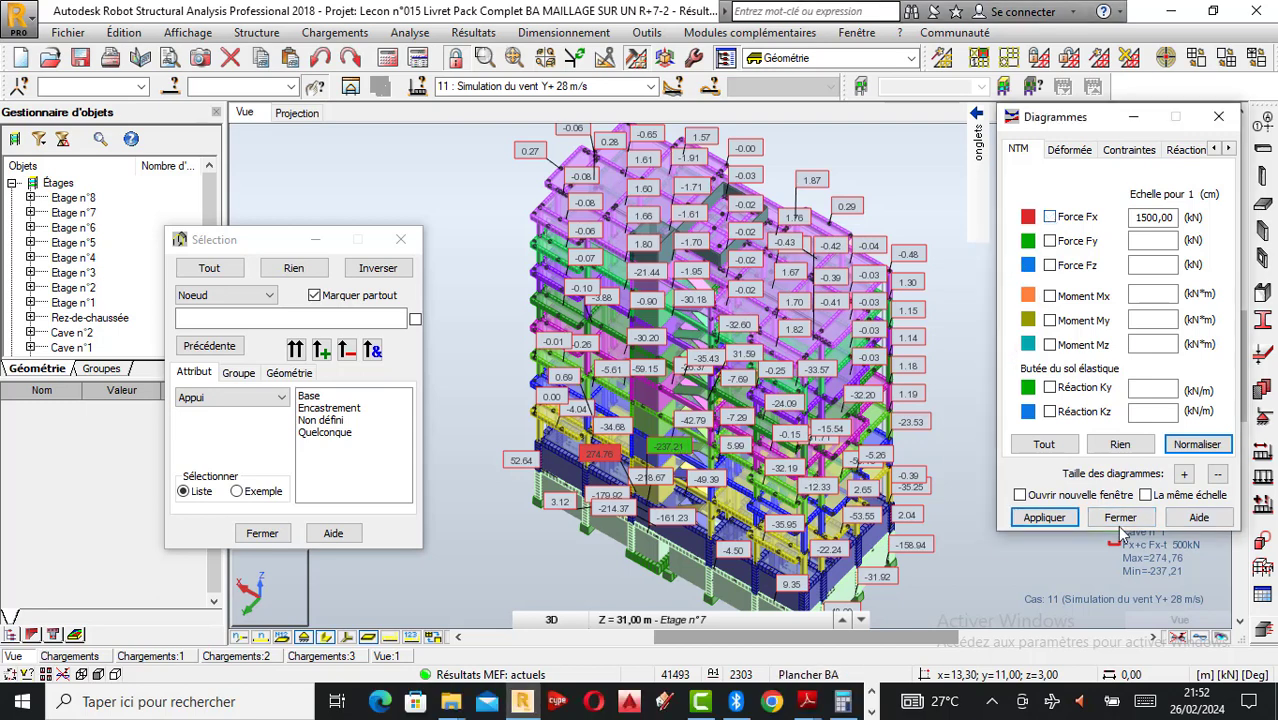
pyautogui.click(1061, 522)
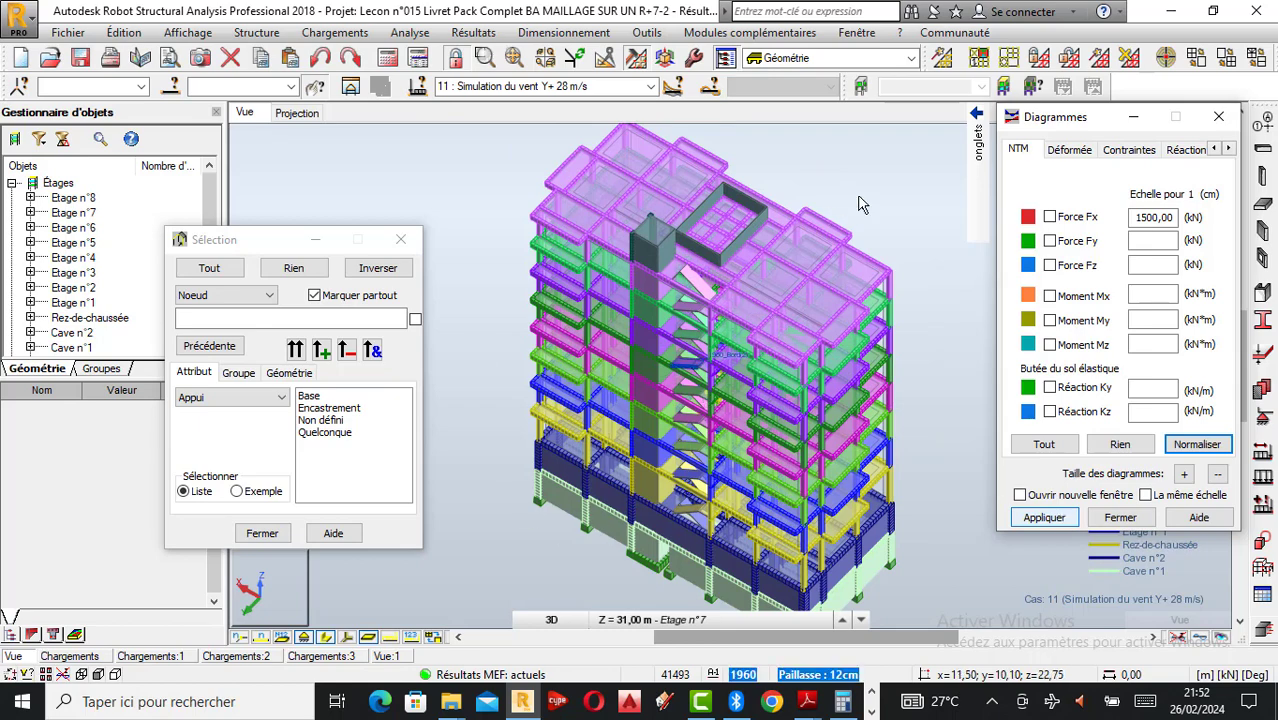
# Step: Delete contour object 2301 covering the building's long facade, accepting the change to the structure and its results
pyautogui.rightClick(722, 234)
pyautogui.click(760, 308)
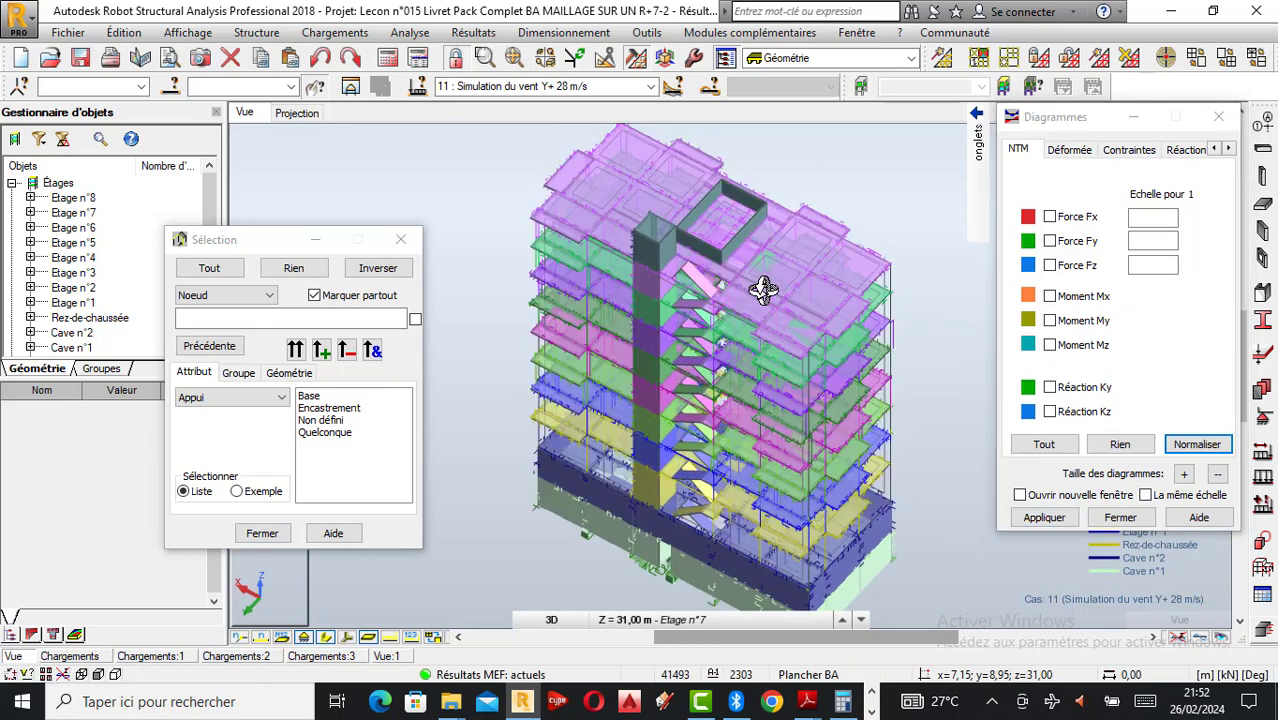
pyautogui.moveTo(765, 285); pyautogui.dragTo(740, 365)
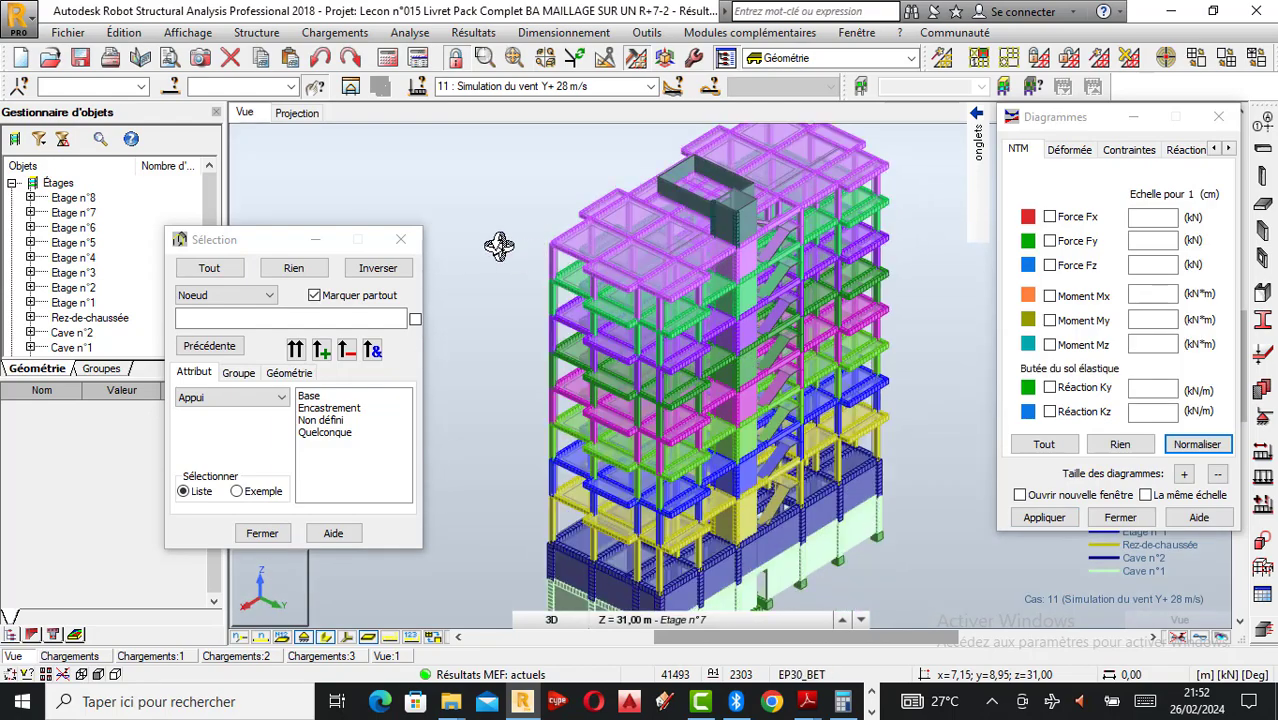
pyautogui.moveTo(508, 250); pyautogui.dragTo(607, 279)
pyautogui.press('Escape')
pyautogui.rightClick(356, 224)
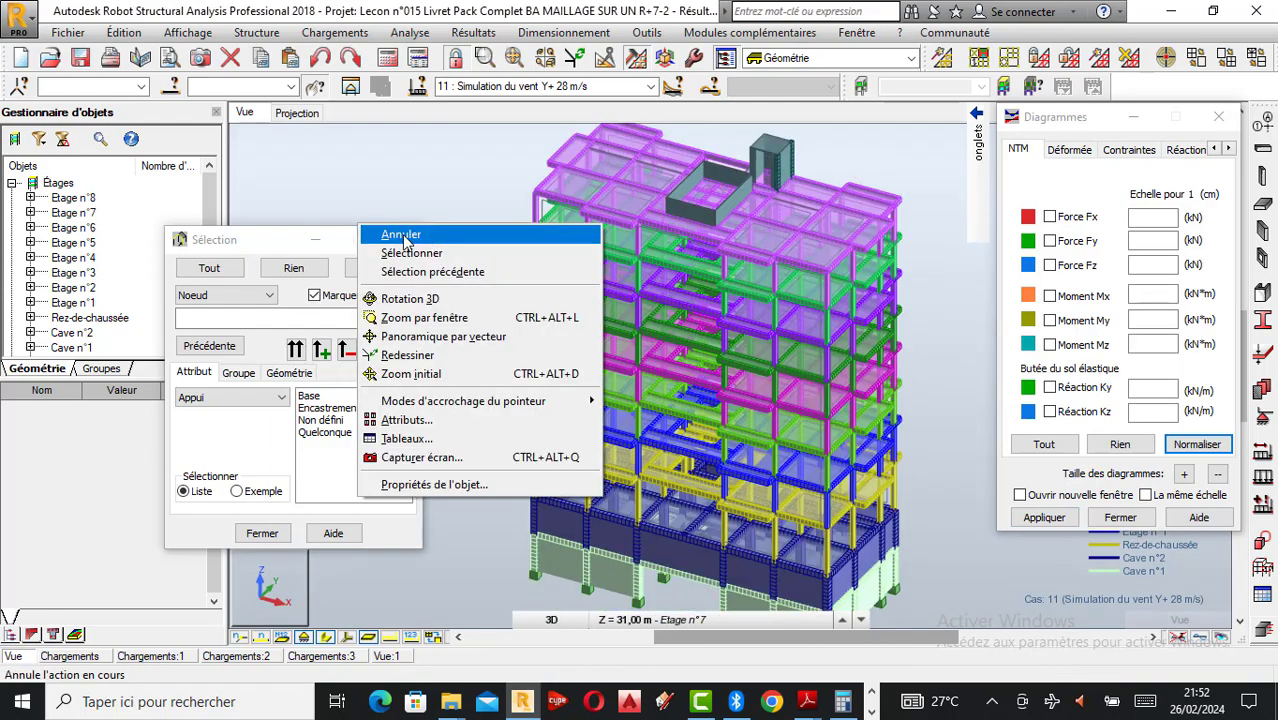
pyautogui.click(372, 231)
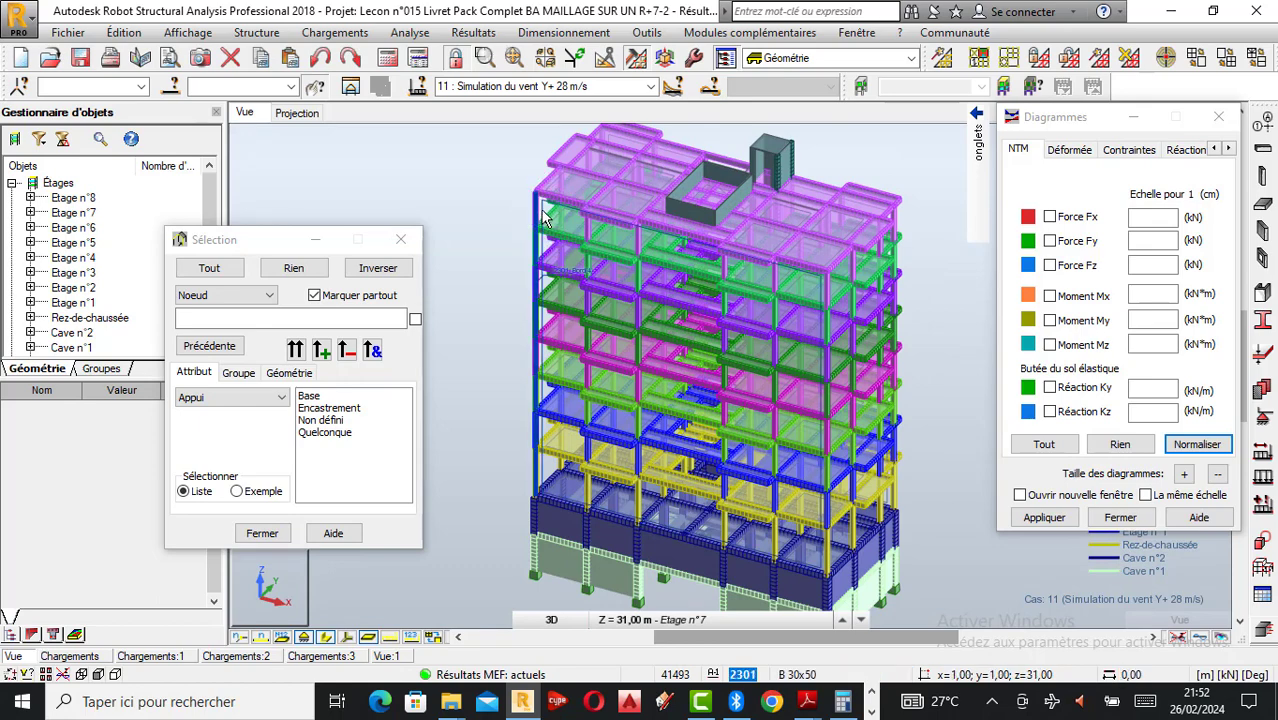
pyautogui.click(668, 358)
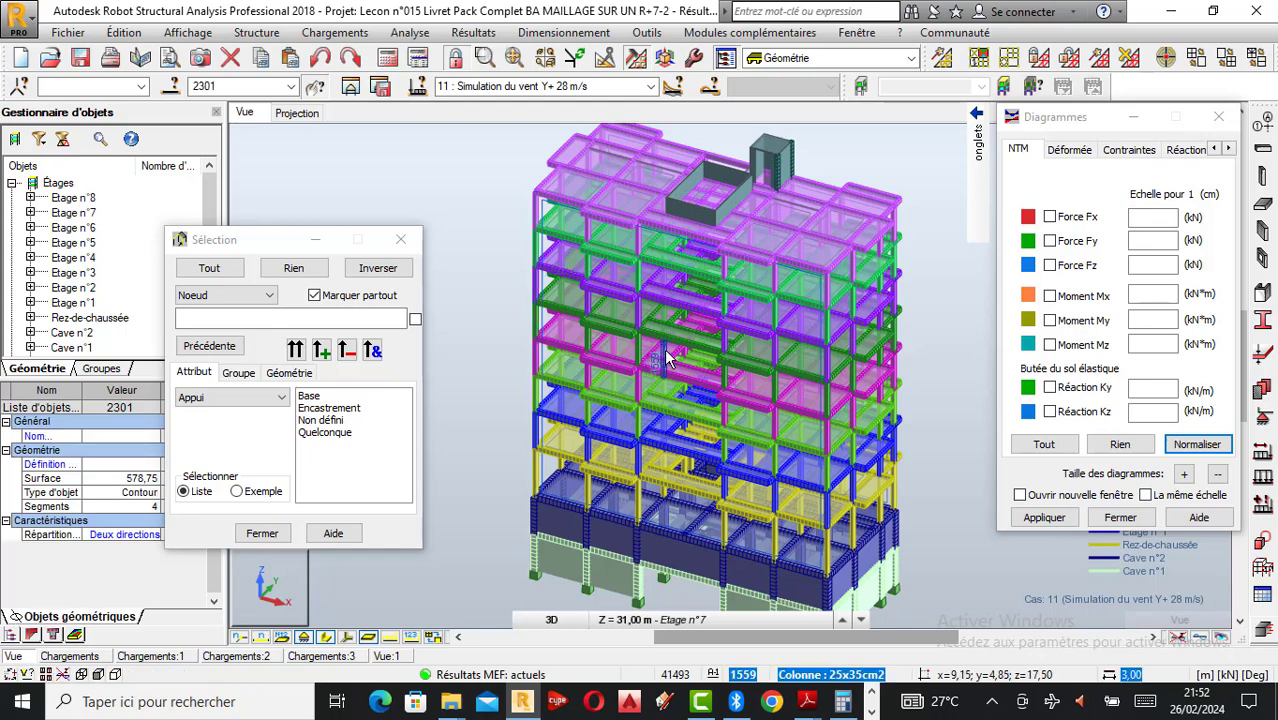
pyautogui.press('Delete')
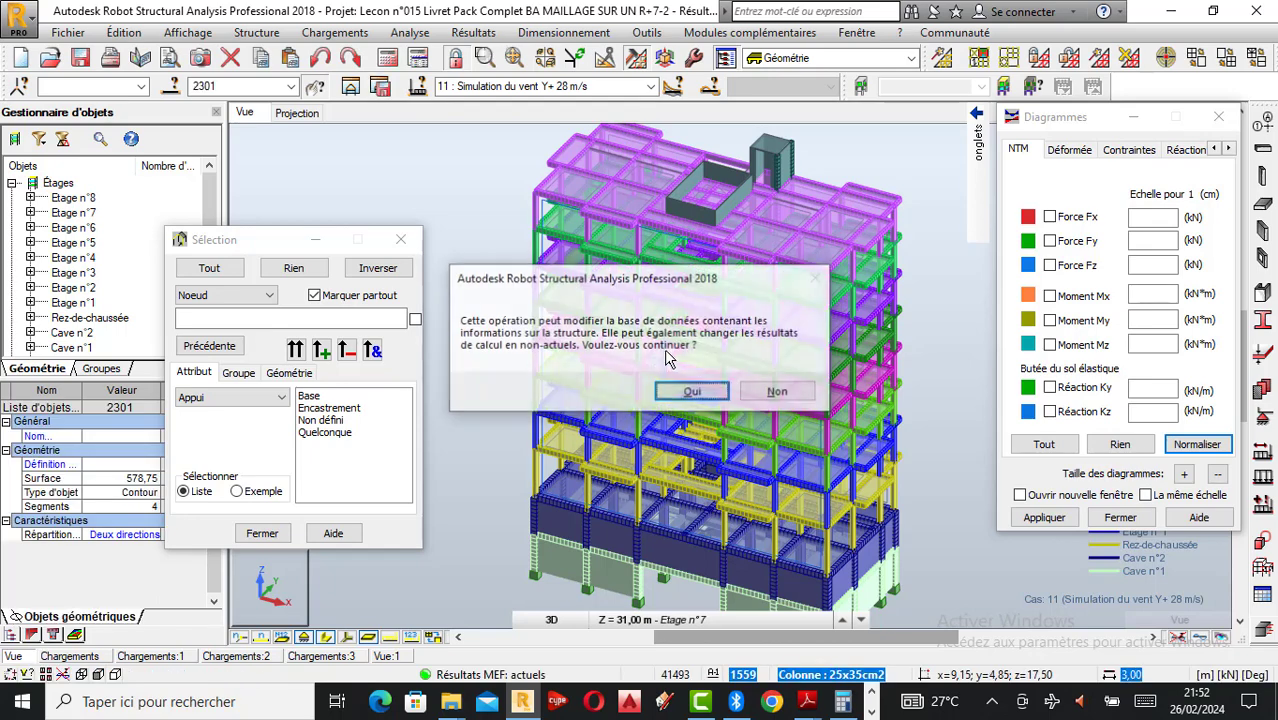
pyautogui.click(695, 396)
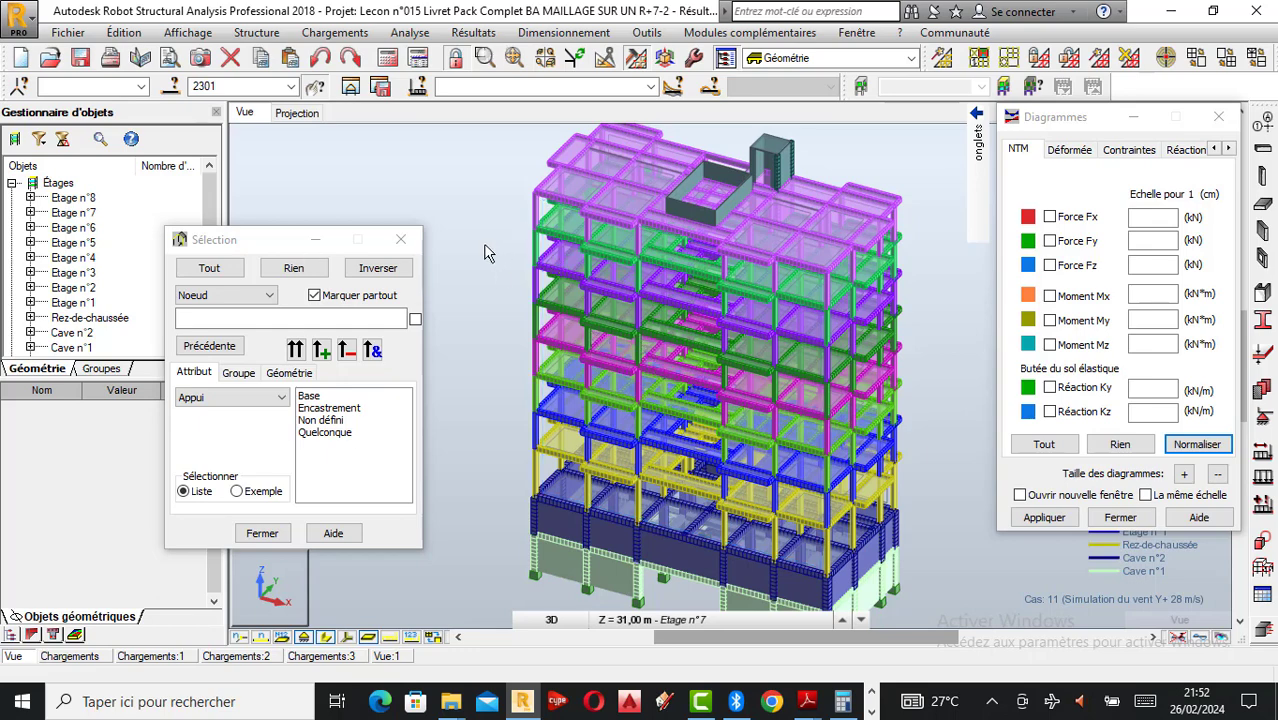
# Step: Select the contour left in the model by filtering the selection to Objet with the type Contour
pyautogui.click(225, 295)
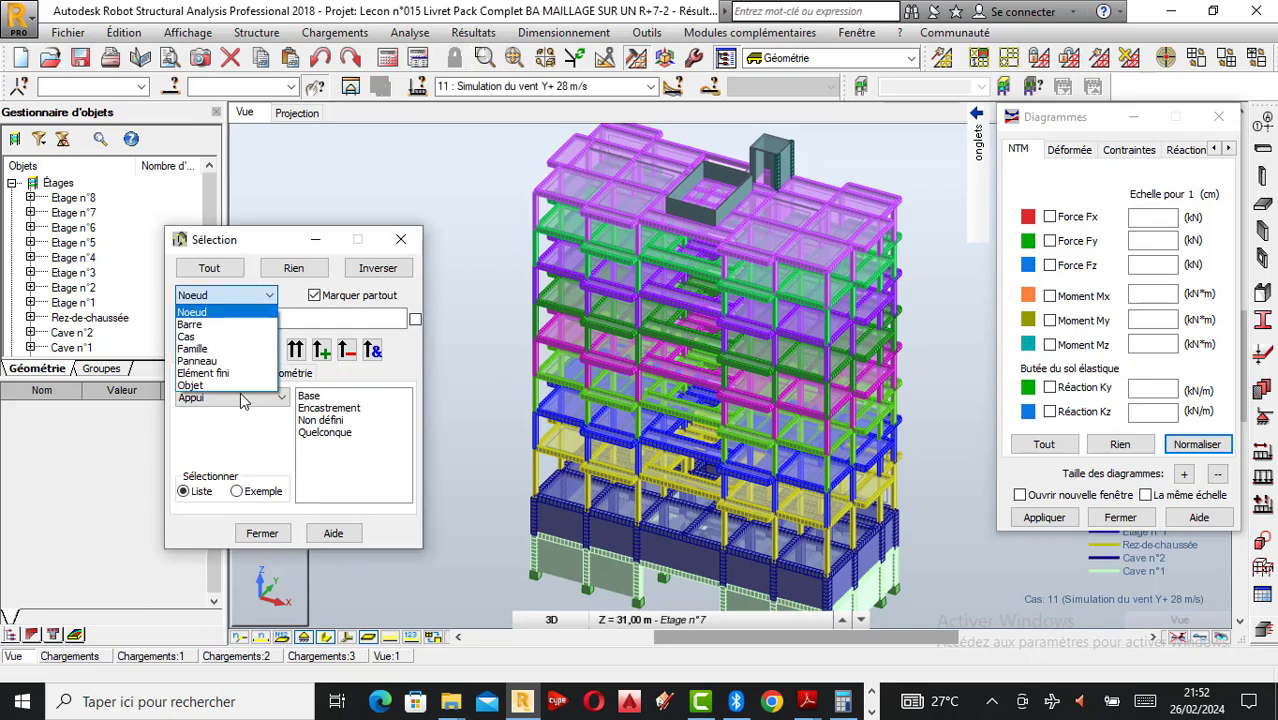
pyautogui.click(210, 373)
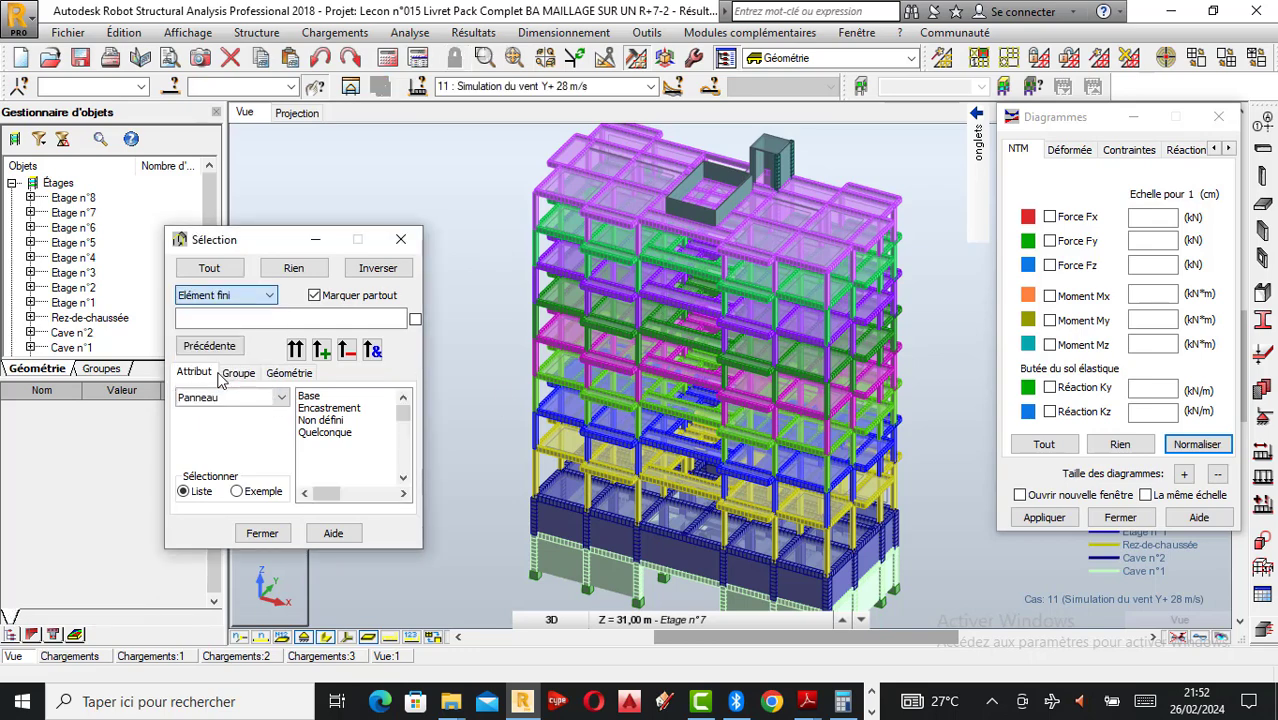
pyautogui.click(238, 296)
pyautogui.click(195, 385)
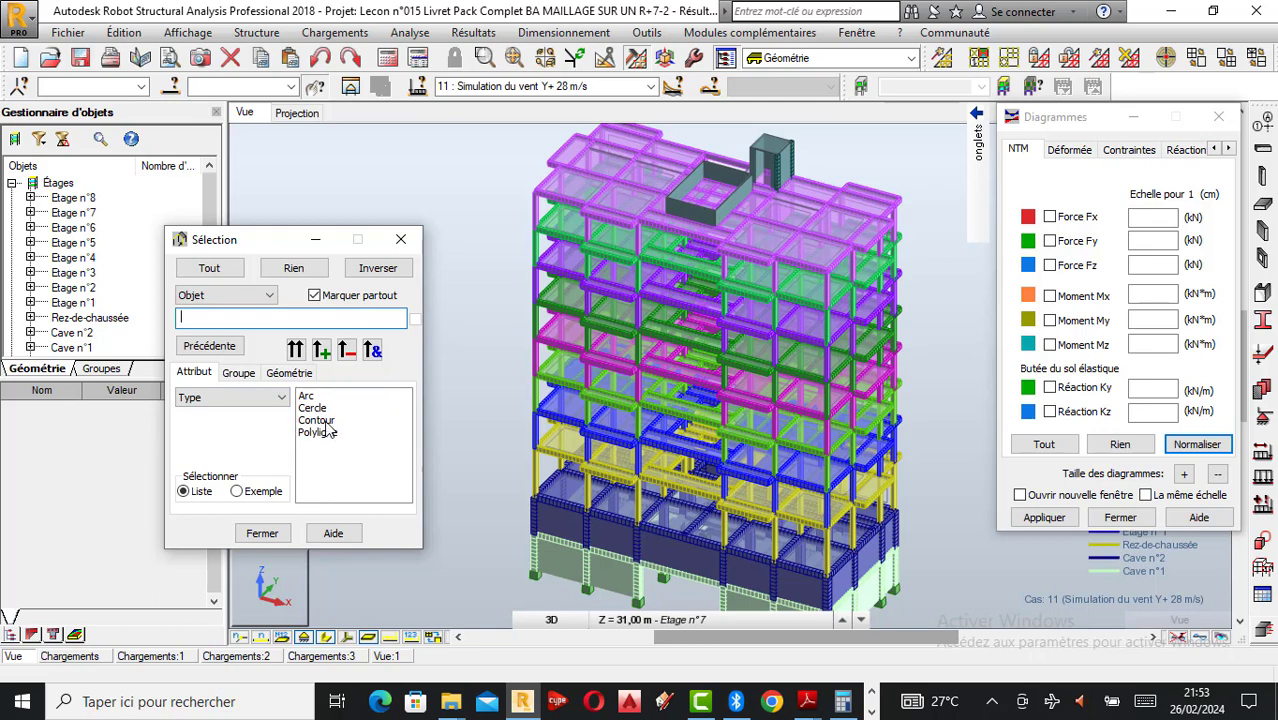
pyautogui.click(322, 420)
pyautogui.click(322, 352)
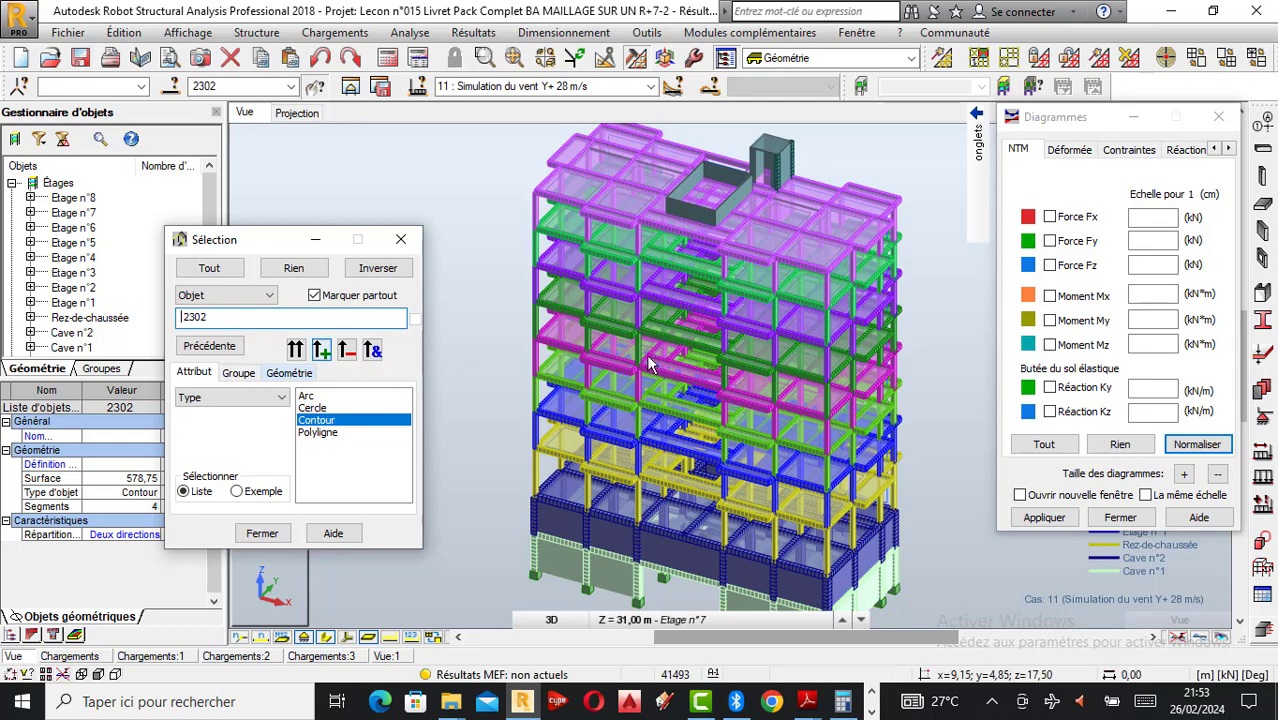
pyautogui.rightClick(879, 285)
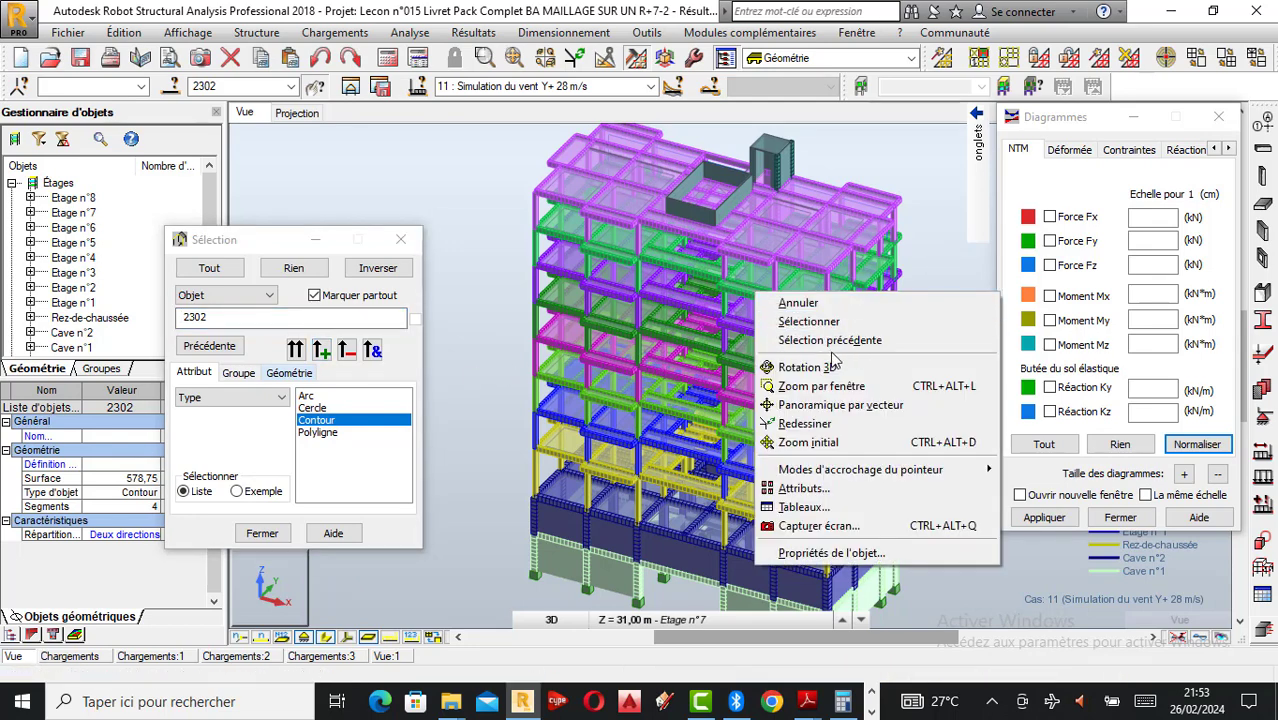
pyautogui.click(832, 369)
pyautogui.moveTo(836, 372)
pyautogui.mouseDown()
pyautogui.moveTo(833, 391)
pyautogui.moveTo(742, 394)
pyautogui.moveTo(722, 371)
pyautogui.mouseUp()
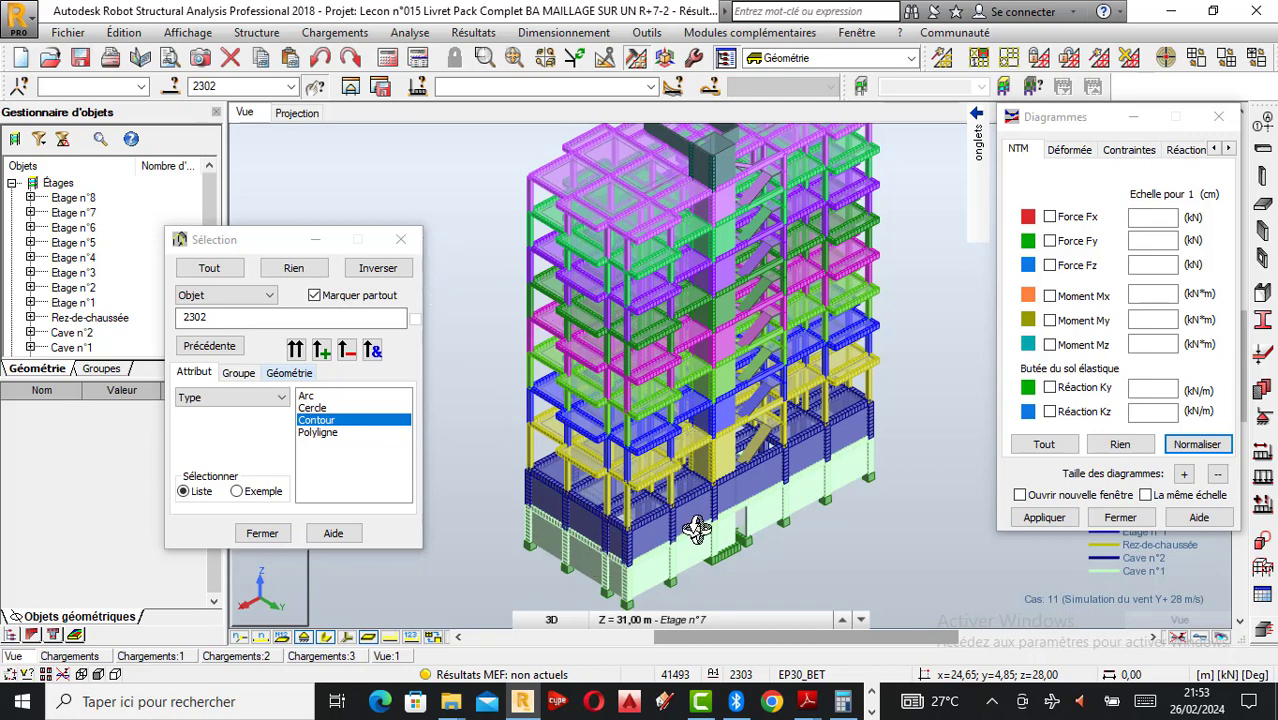
# Step: Delete the selected contour object 2302 from the model and cancel the active 3D rotation
pyautogui.scroll(-1, 697, 529)
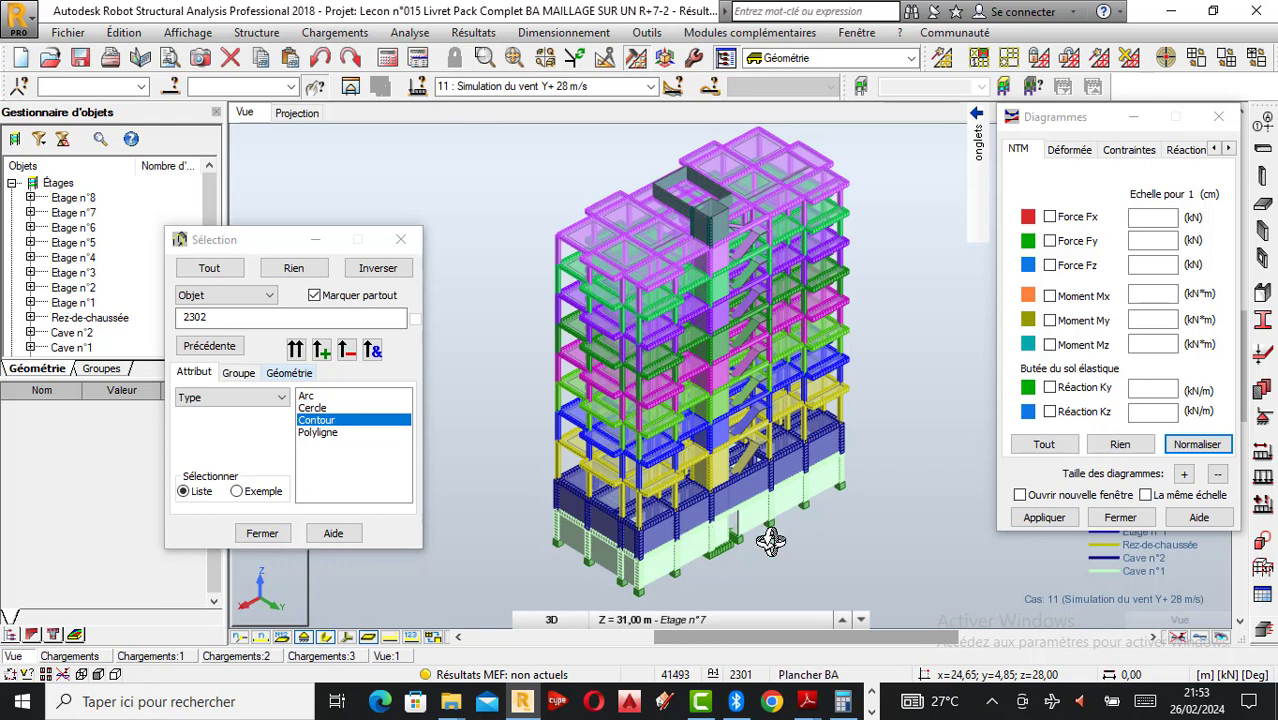
pyautogui.rightClick(763, 248)
pyautogui.click(838, 280)
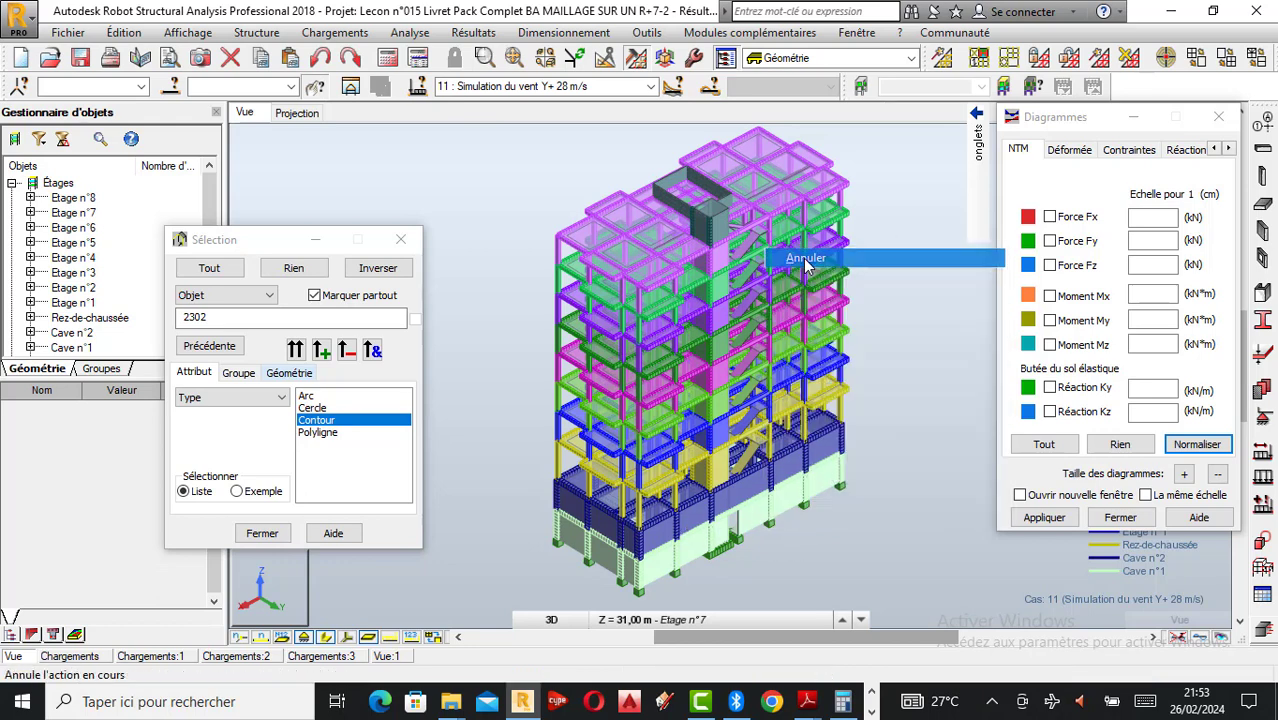
# Step: Examine the bare R+7 structure from all sides in 3D rotation, covering both long facades, the gable ends and the roof
pyautogui.rightClick(921, 237)
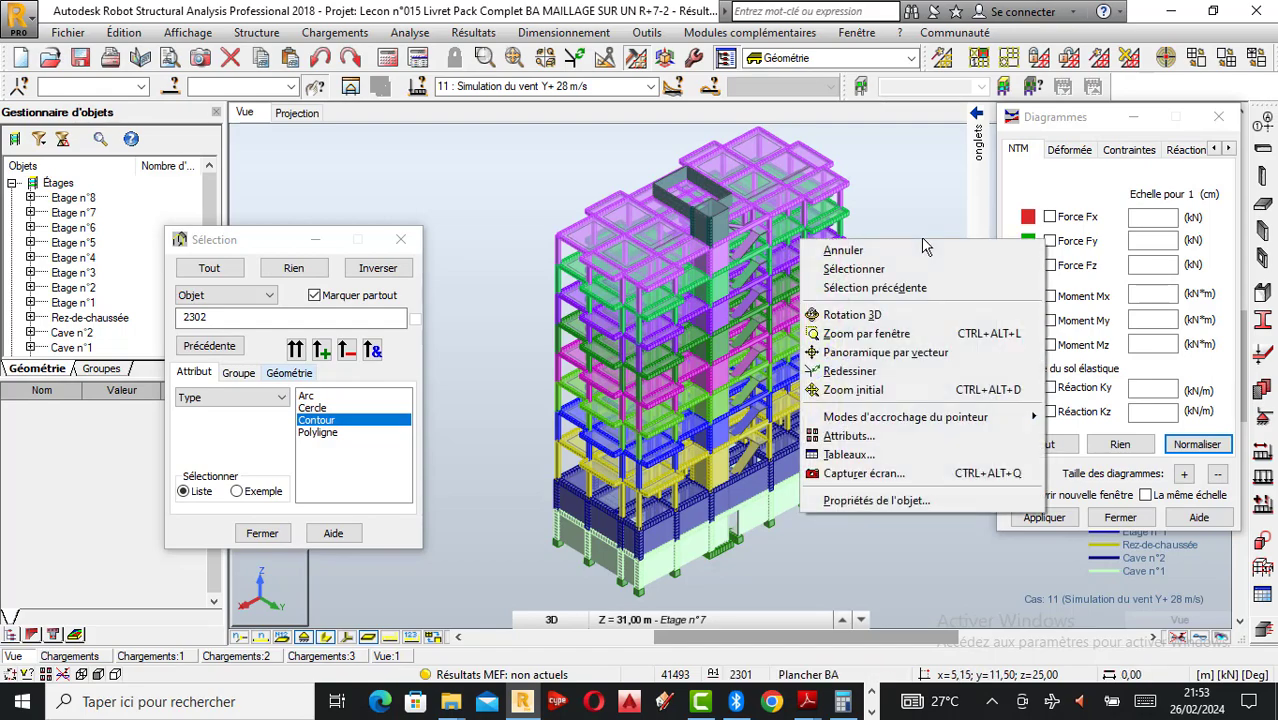
pyautogui.click(870, 315)
pyautogui.moveTo(880, 335); pyautogui.dragTo(786, 384)
pyautogui.moveTo(654, 371); pyautogui.dragTo(676, 370)
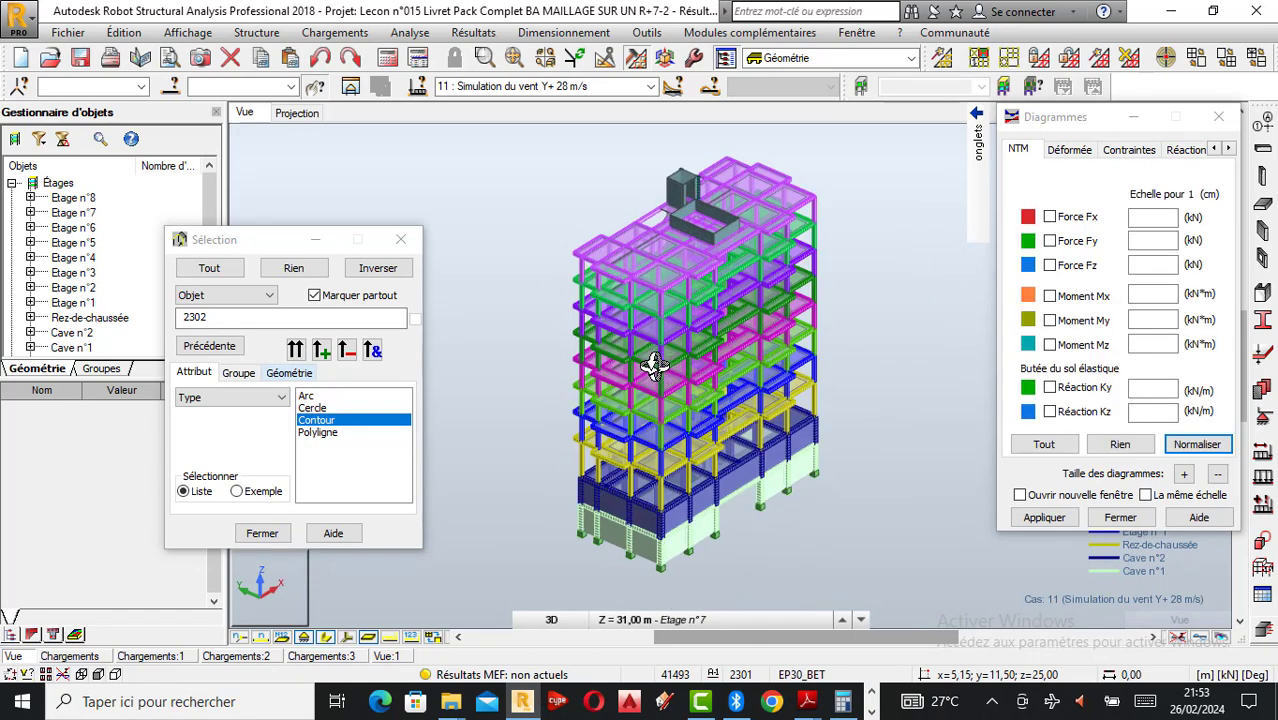
pyautogui.scroll(3, 654, 366)
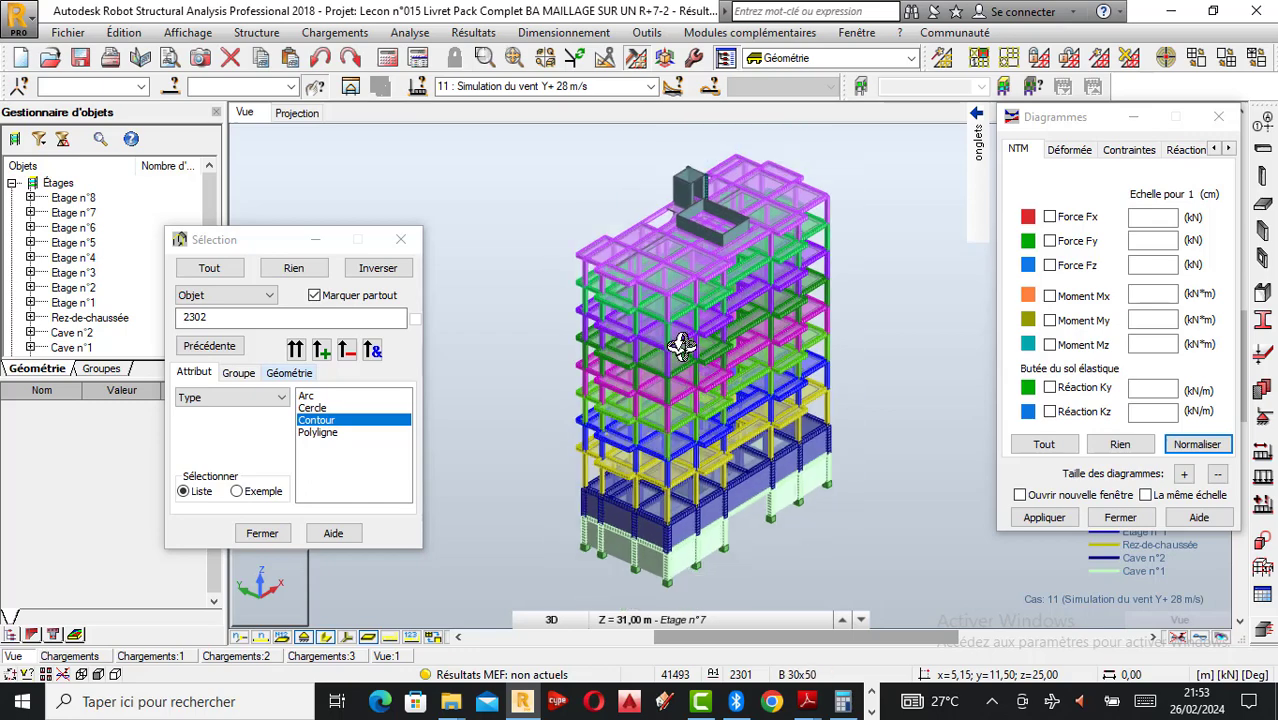
pyautogui.scroll(-2, 737, 369)
pyautogui.moveTo(719, 380); pyautogui.dragTo(777, 267)
pyautogui.scroll(2, 720, 245)
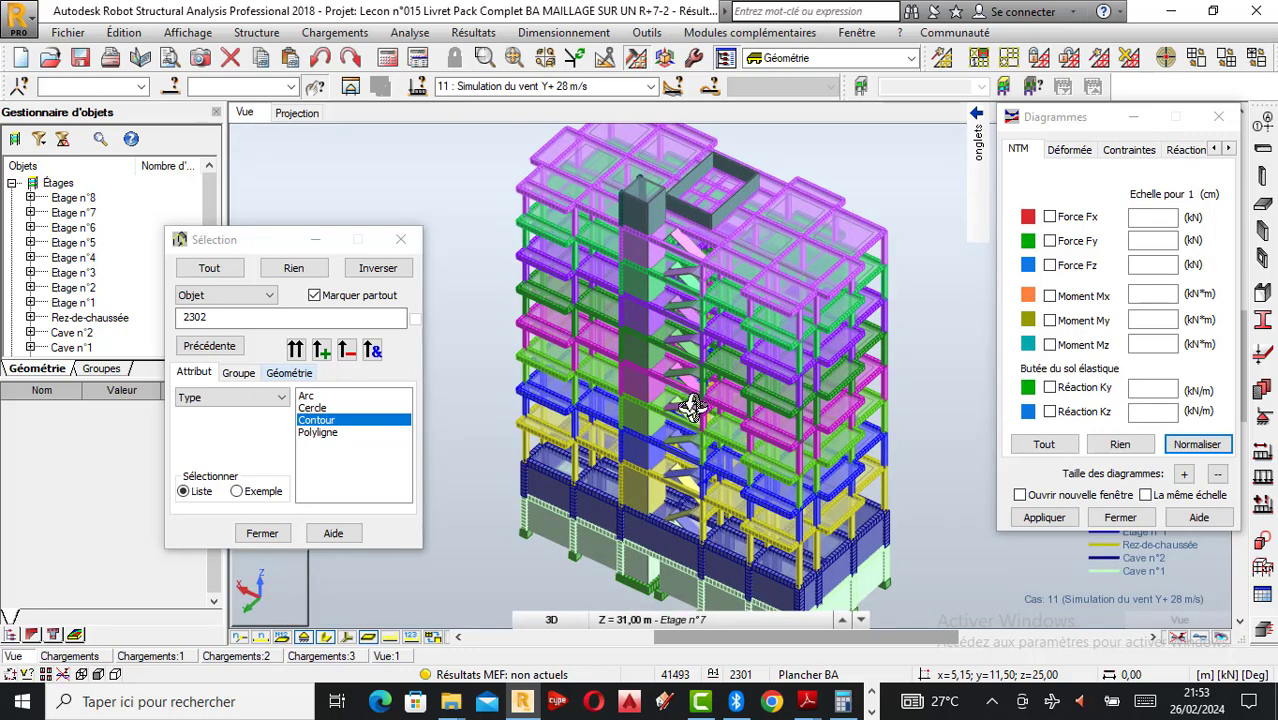
pyautogui.scroll(-2, 692, 405)
pyautogui.scroll(2, 731, 337)
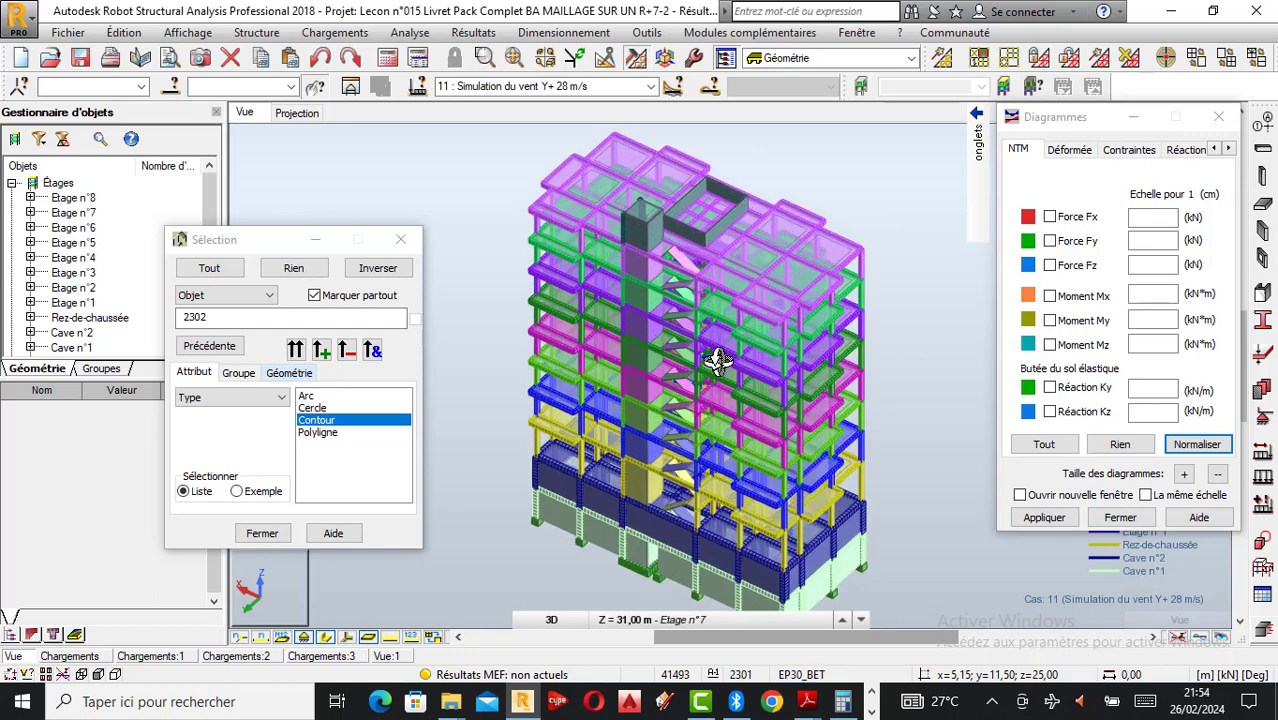
pyautogui.scroll(-1, 750, 310)
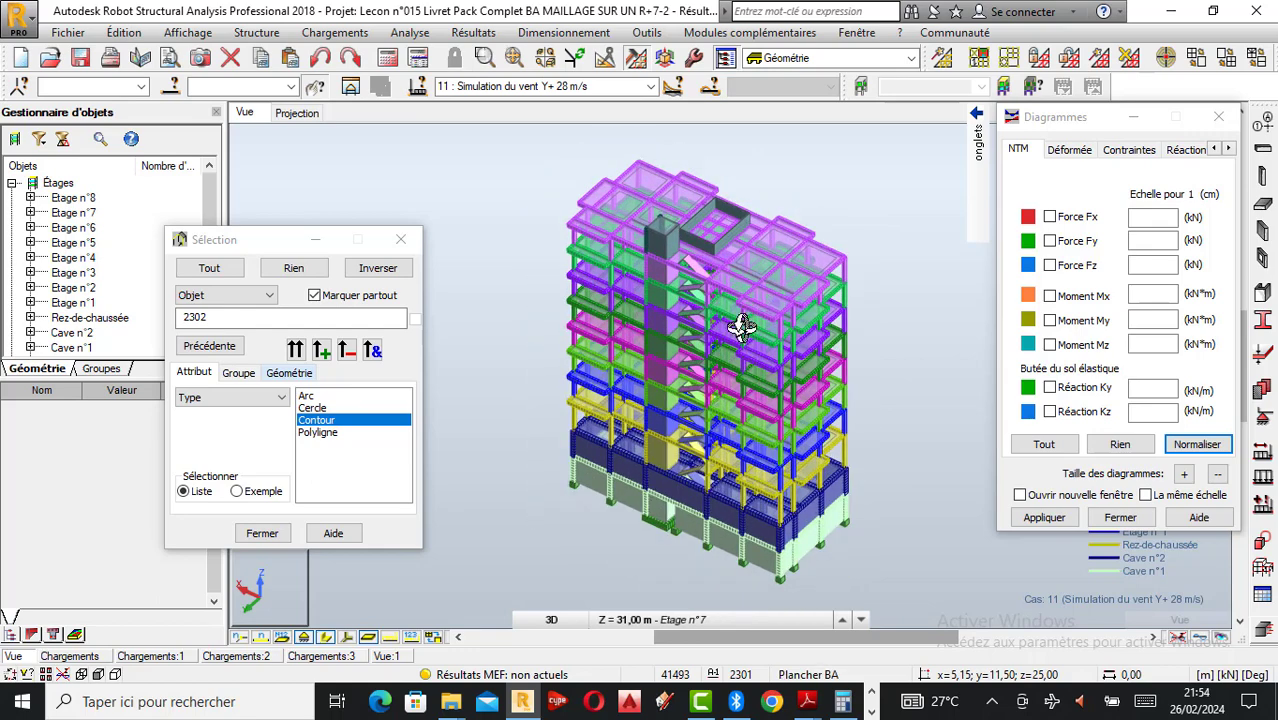
pyautogui.scroll(1, 829, 449)
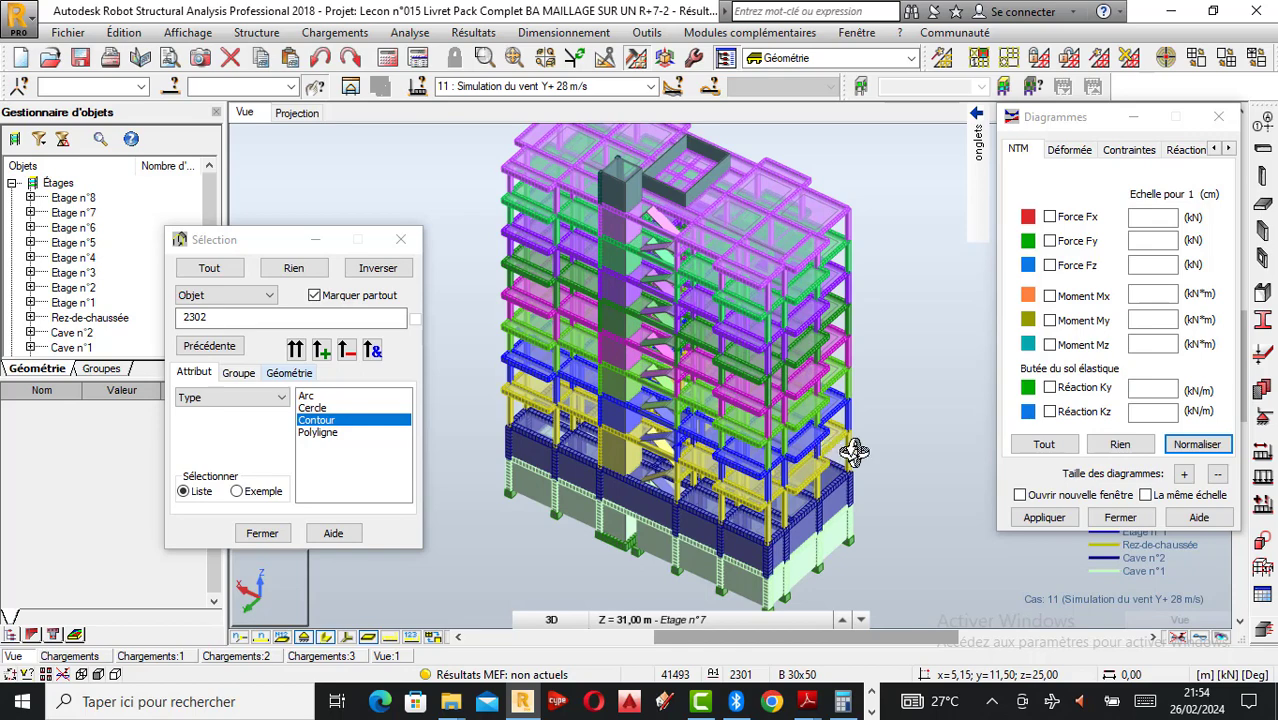
pyautogui.scroll(-1, 853, 451)
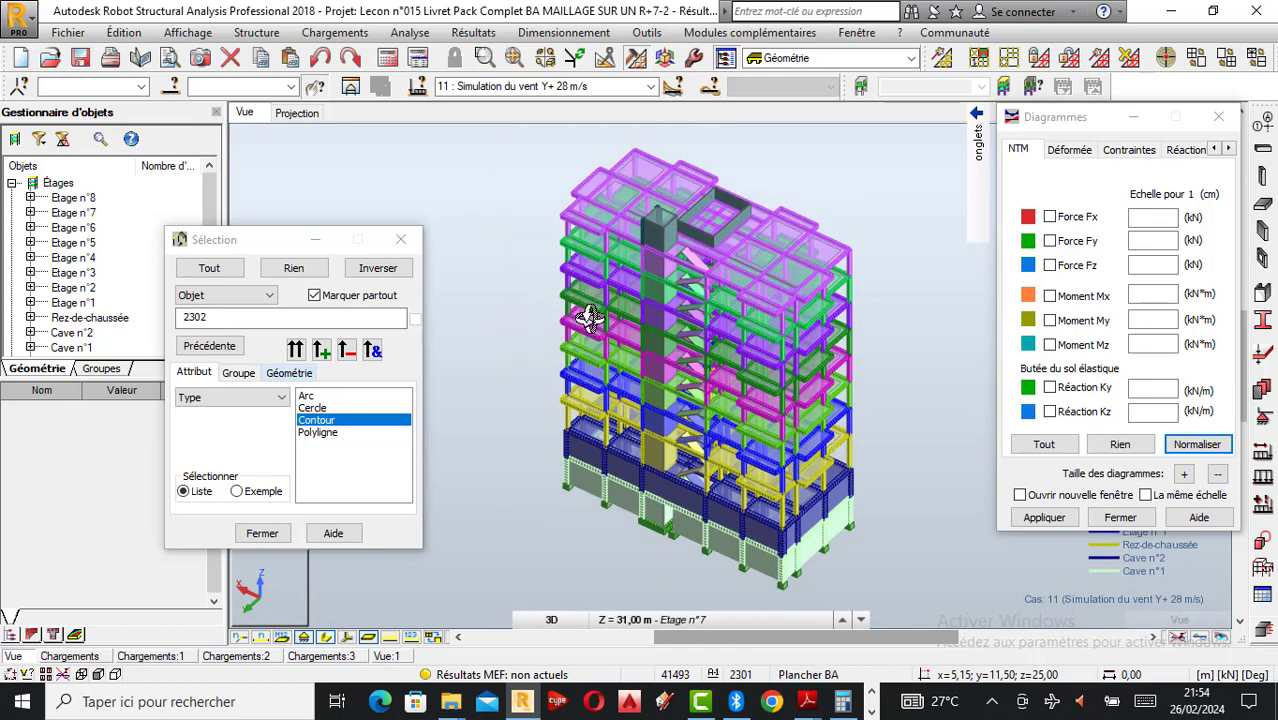
pyautogui.moveTo(716, 388); pyautogui.dragTo(679, 372)
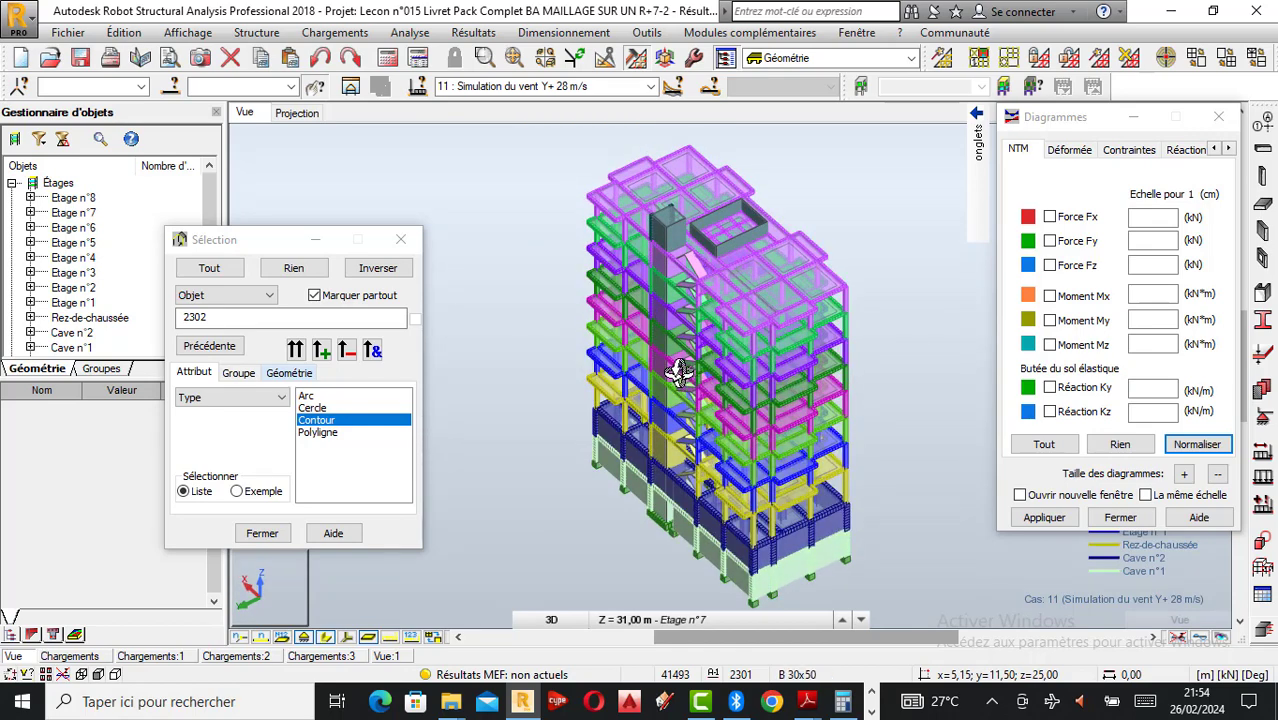
pyautogui.moveTo(807, 422); pyautogui.dragTo(701, 356)
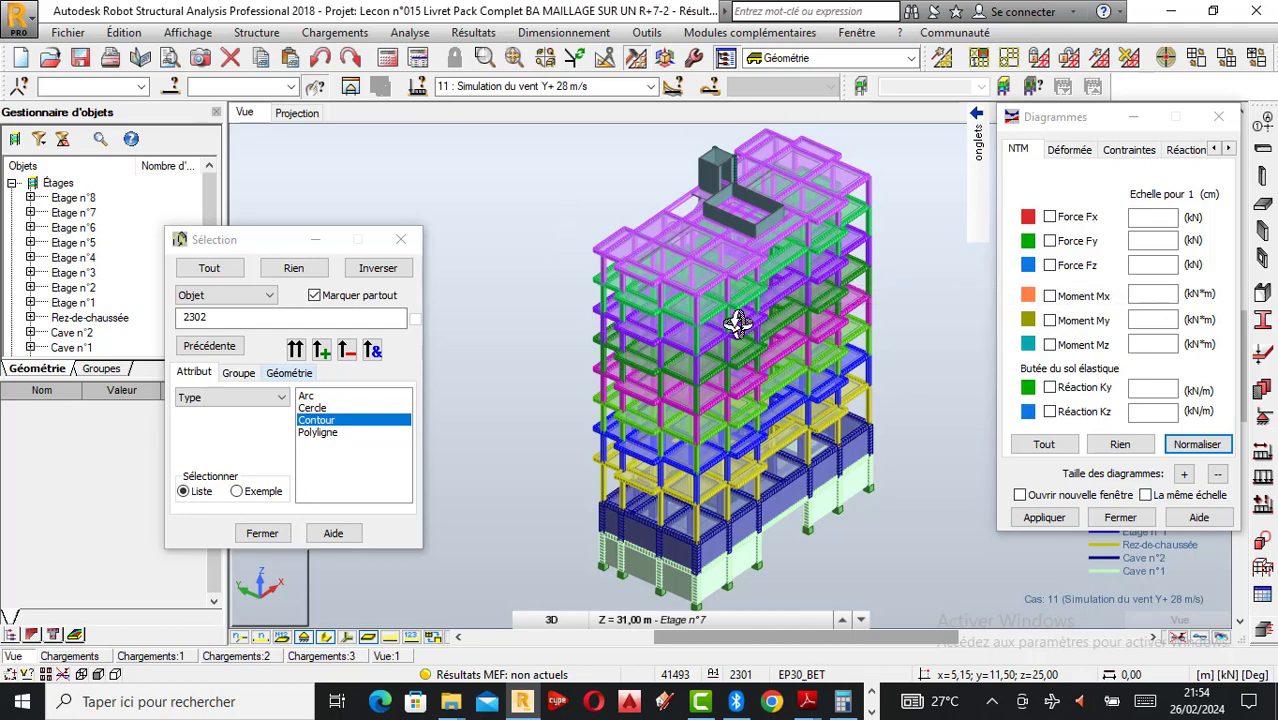
pyautogui.moveTo(715, 326); pyautogui.dragTo(732, 279)
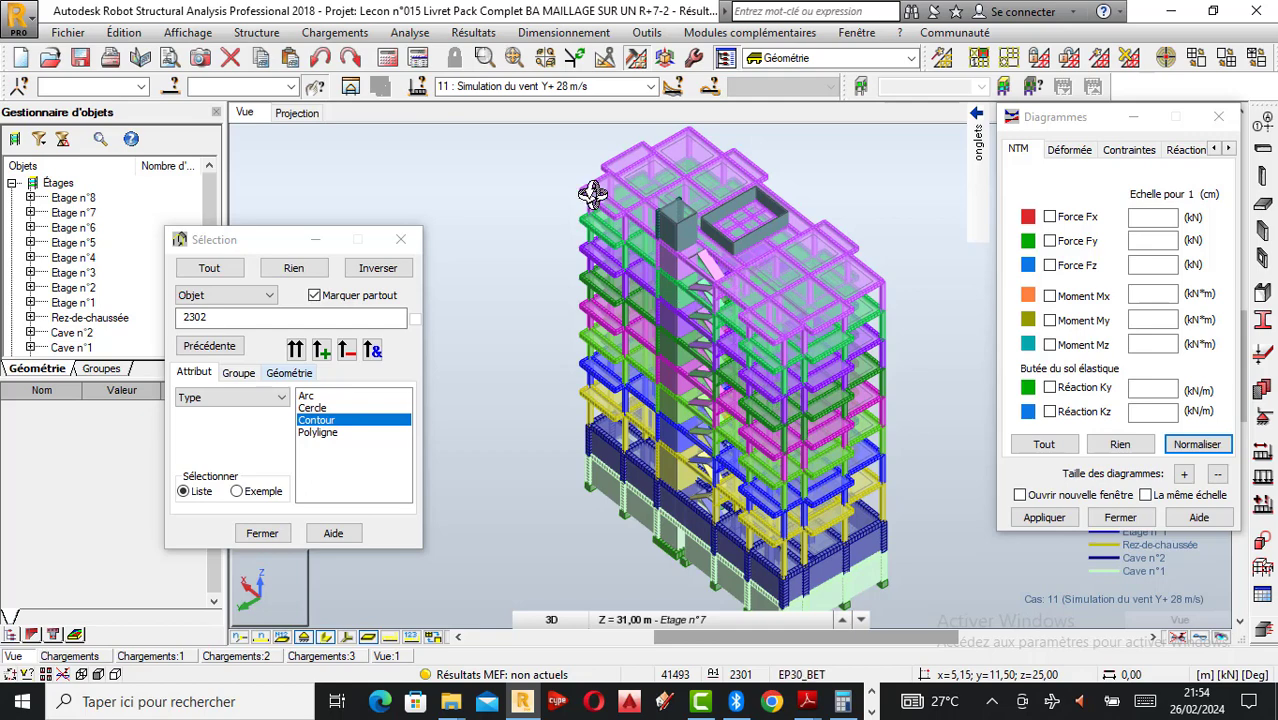
pyautogui.moveTo(762, 334)
pyautogui.mouseDown()
pyautogui.moveTo(795, 333)
pyautogui.moveTo(784, 331)
pyautogui.mouseUp()
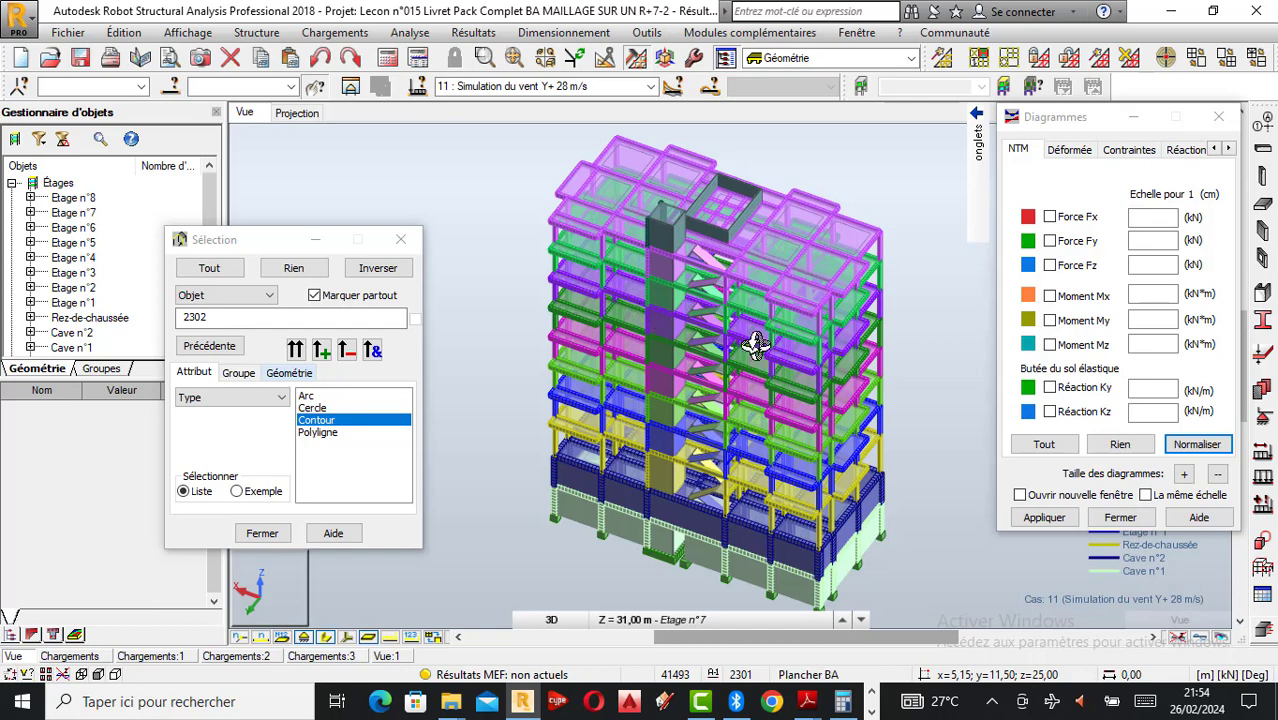
pyautogui.moveTo(838, 340); pyautogui.dragTo(873, 360)
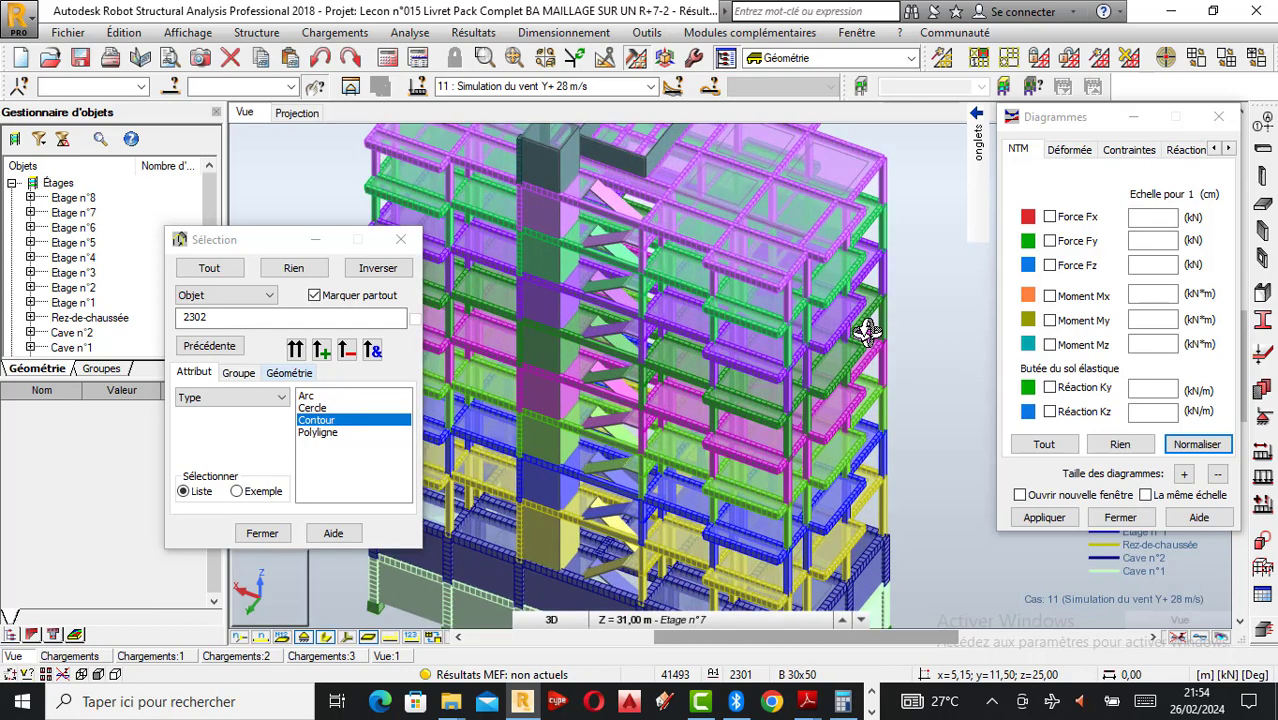
pyautogui.moveTo(856, 308); pyautogui.dragTo(686, 394)
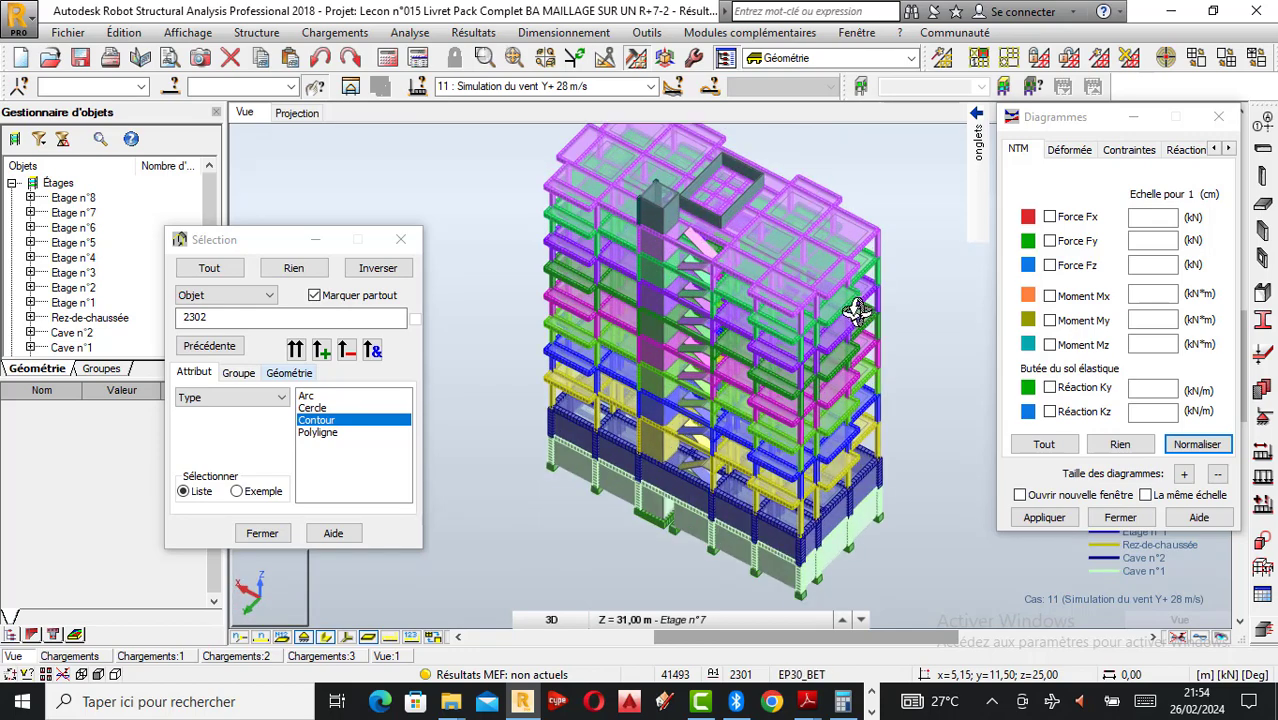
pyautogui.scroll(3, 810, 232)
pyautogui.scroll(-2, 713, 228)
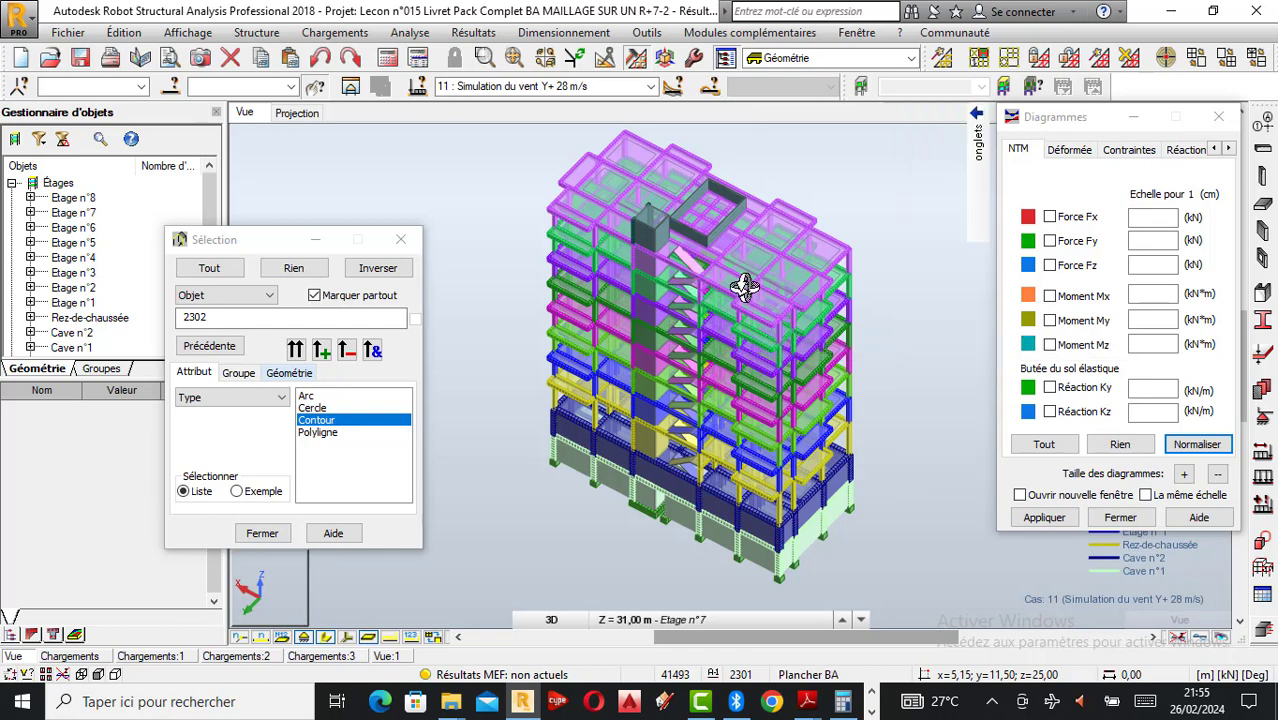
pyautogui.moveTo(820, 432); pyautogui.dragTo(690, 455)
pyautogui.moveTo(762, 325); pyautogui.dragTo(730, 306)
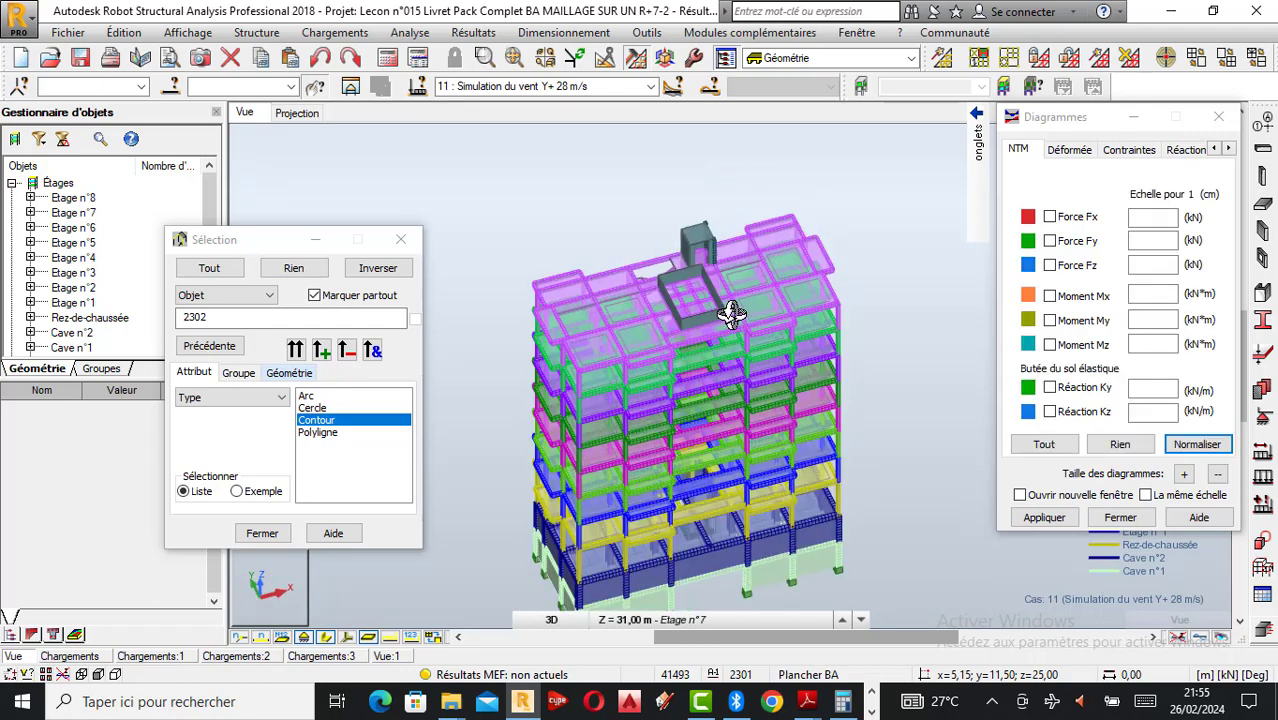
pyautogui.scroll(3, 738, 466)
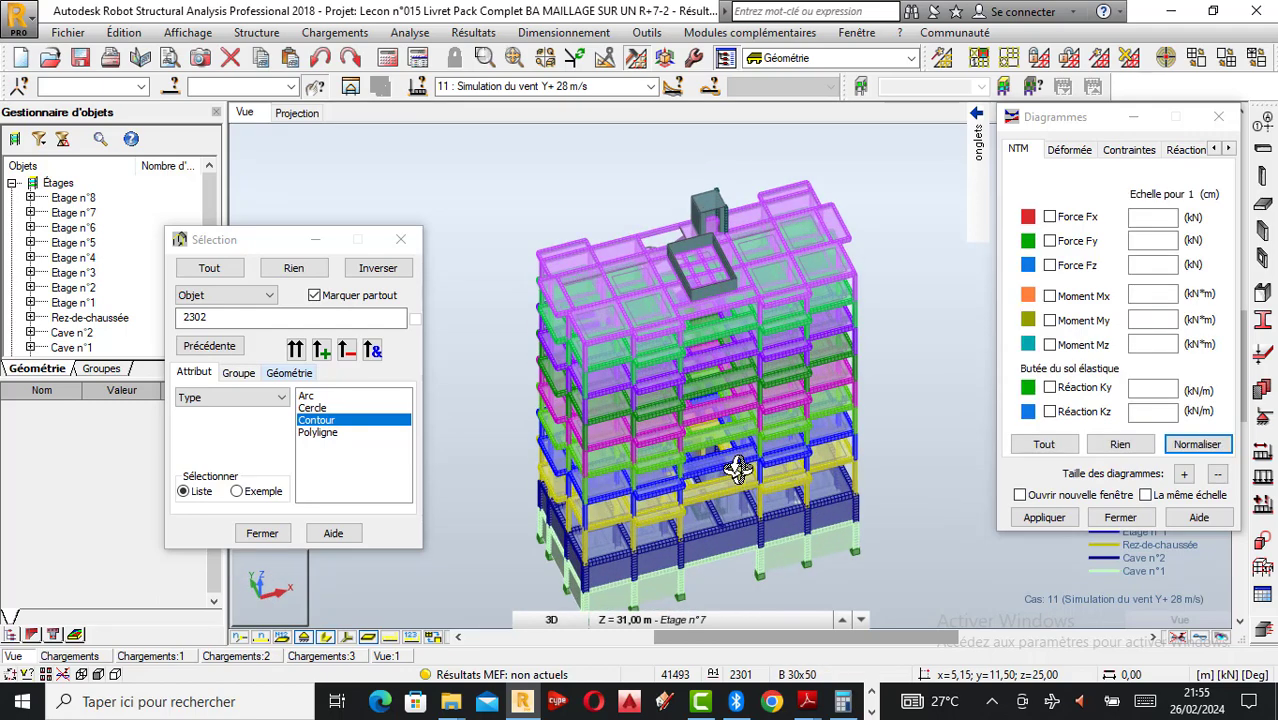
pyautogui.moveTo(738, 305); pyautogui.dragTo(653, 308)
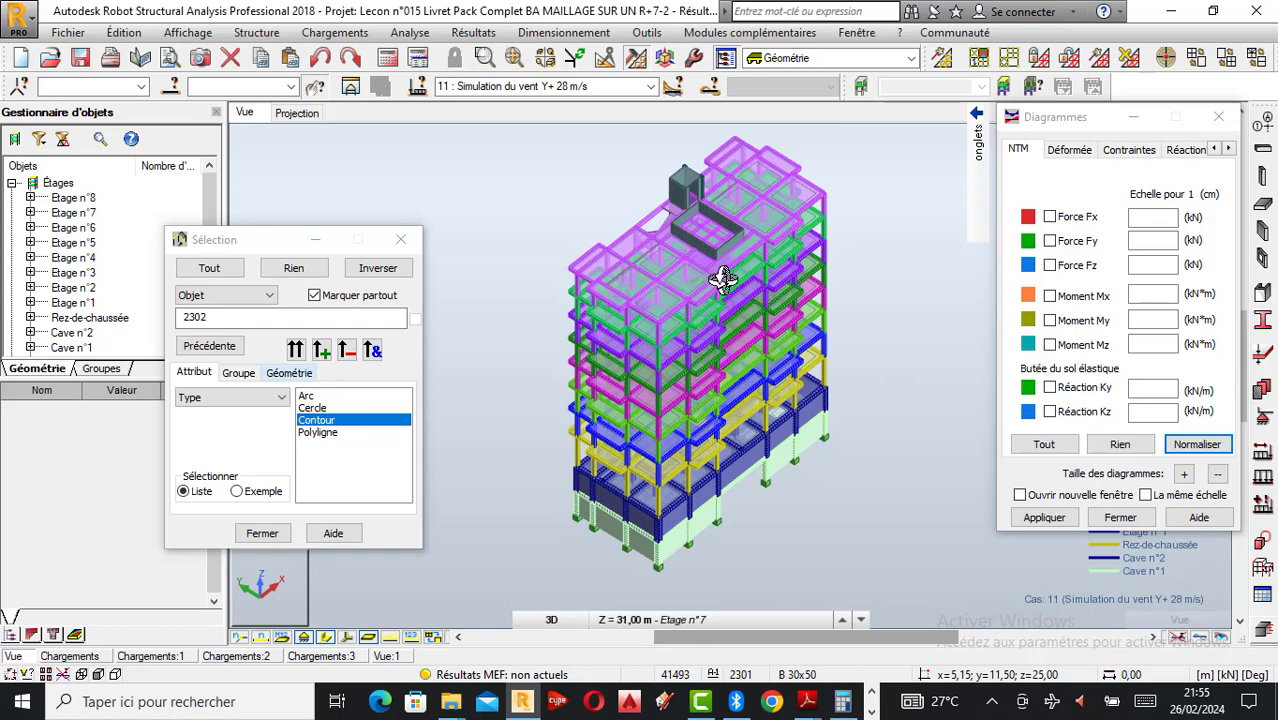
pyautogui.scroll(2, 681, 290)
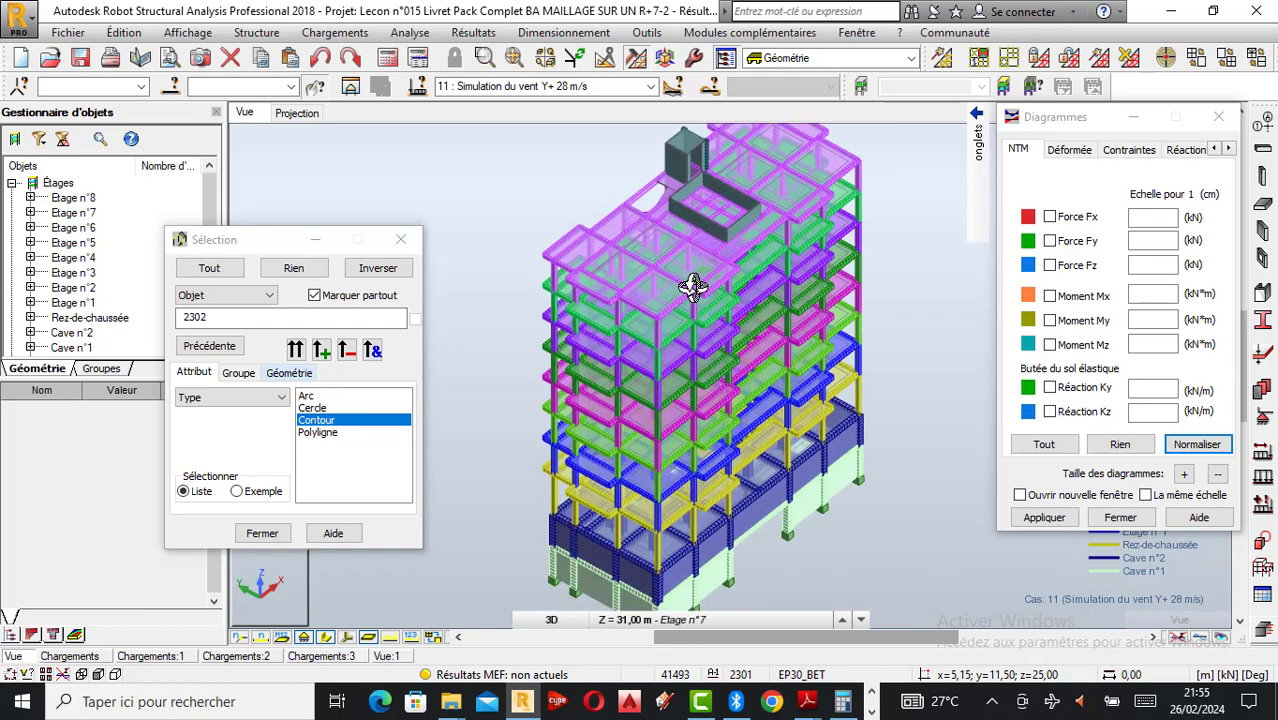
pyautogui.scroll(-1, 693, 287)
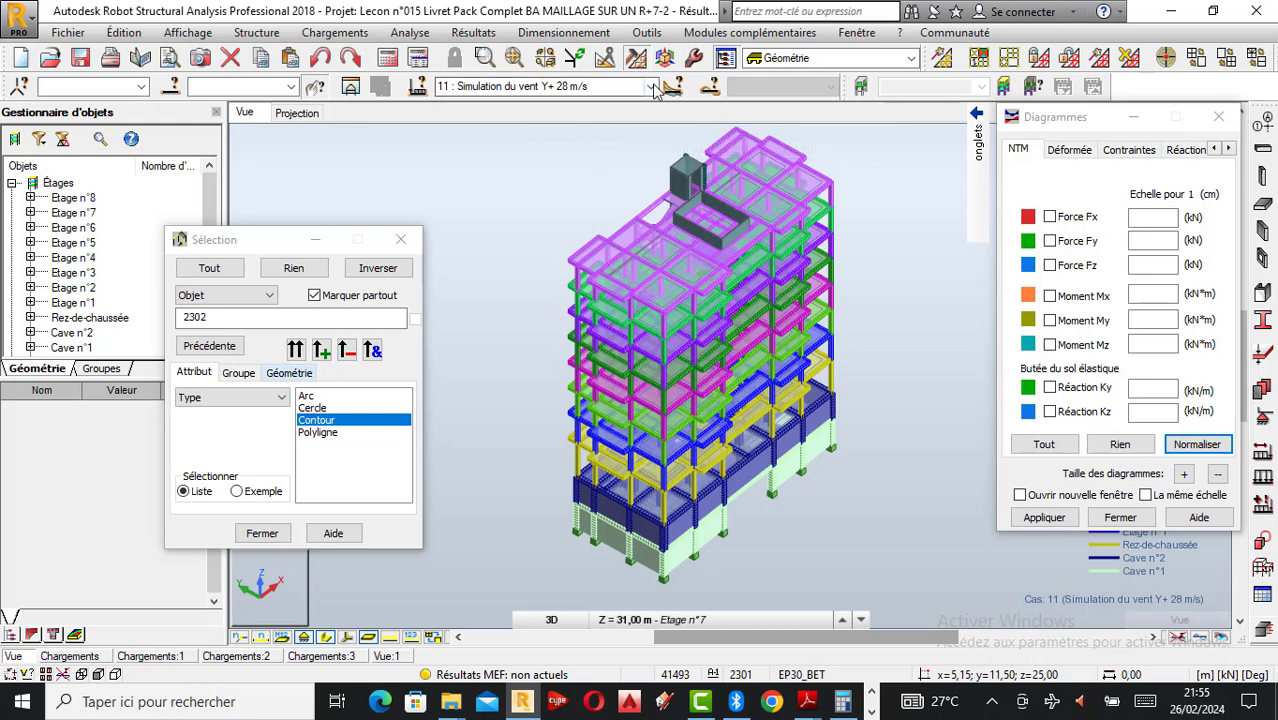
# Step: Open the Neige et Vent 2D/3D load generator, start defining its list of surfaces, and expand the contour's Paramètres
pyautogui.click(335, 34)
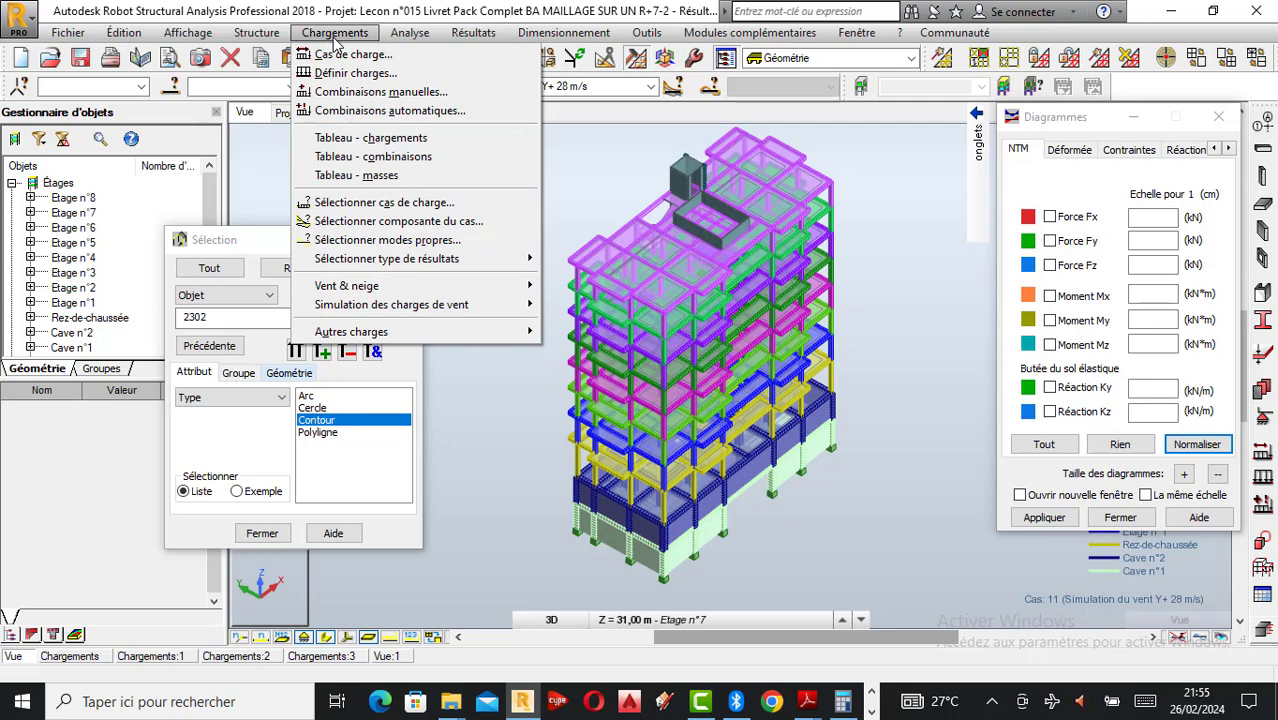
pyautogui.moveTo(379, 292)
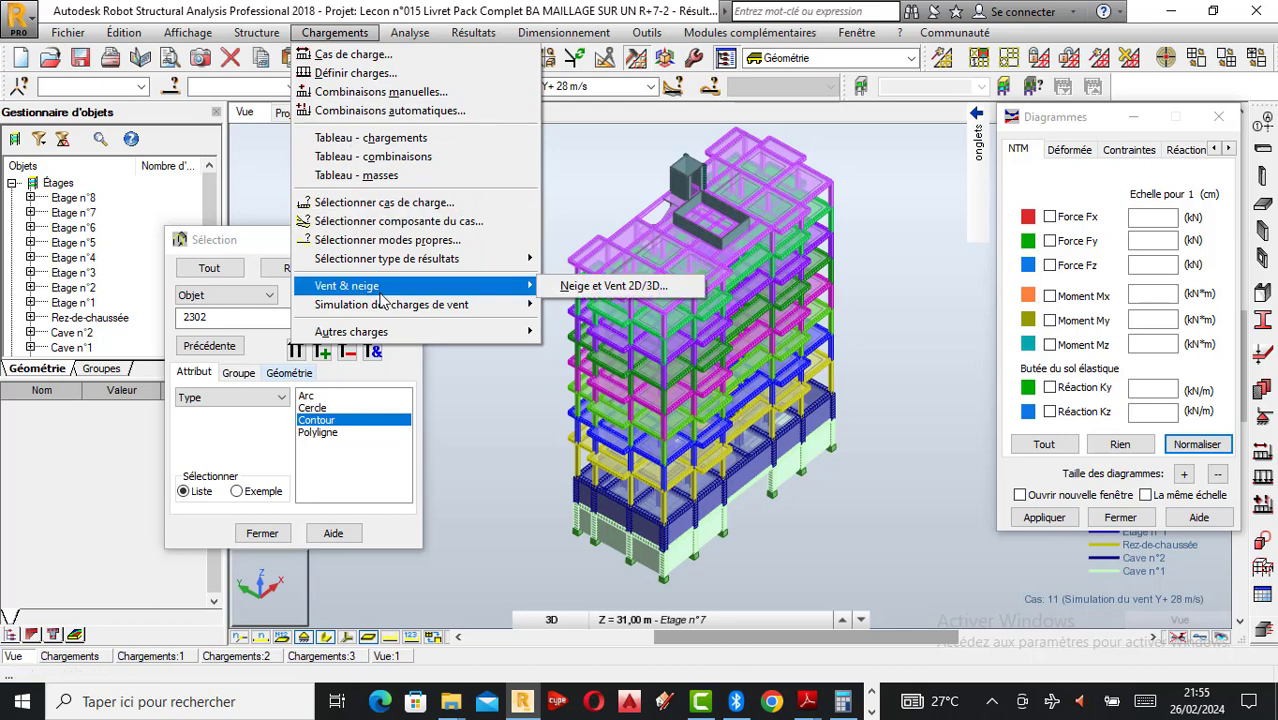
pyautogui.click(600, 286)
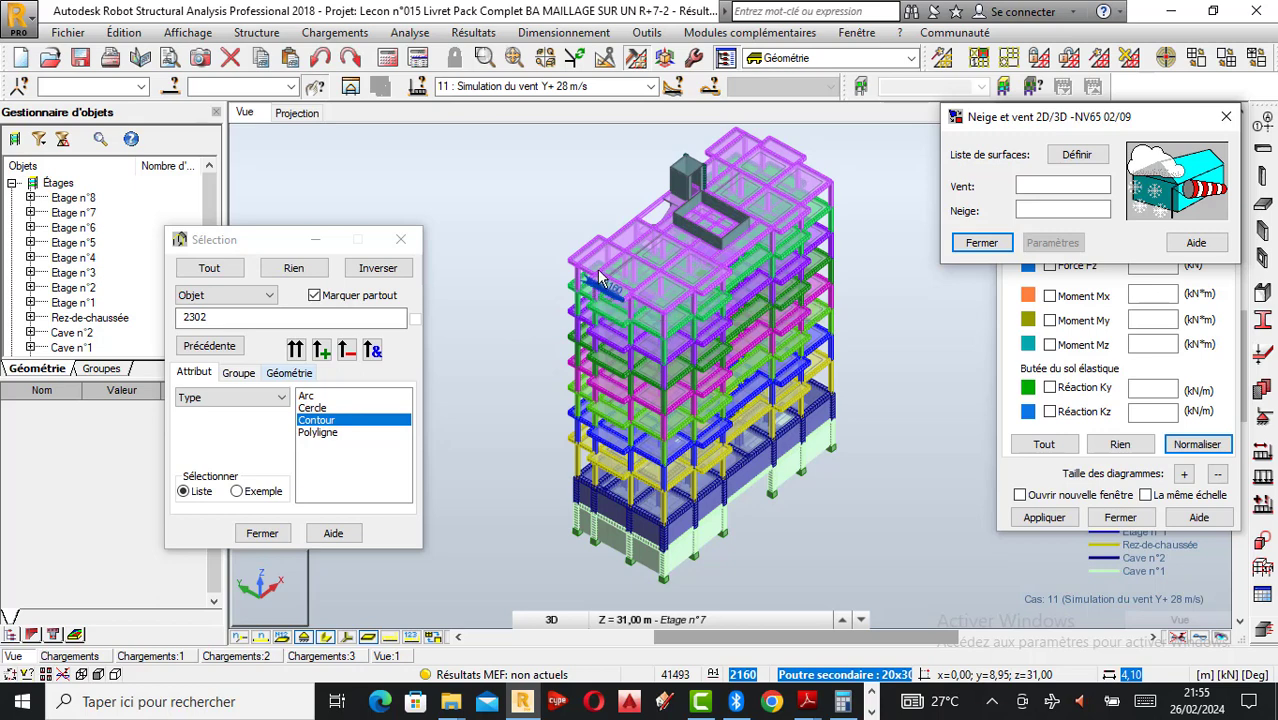
pyautogui.click(1078, 155)
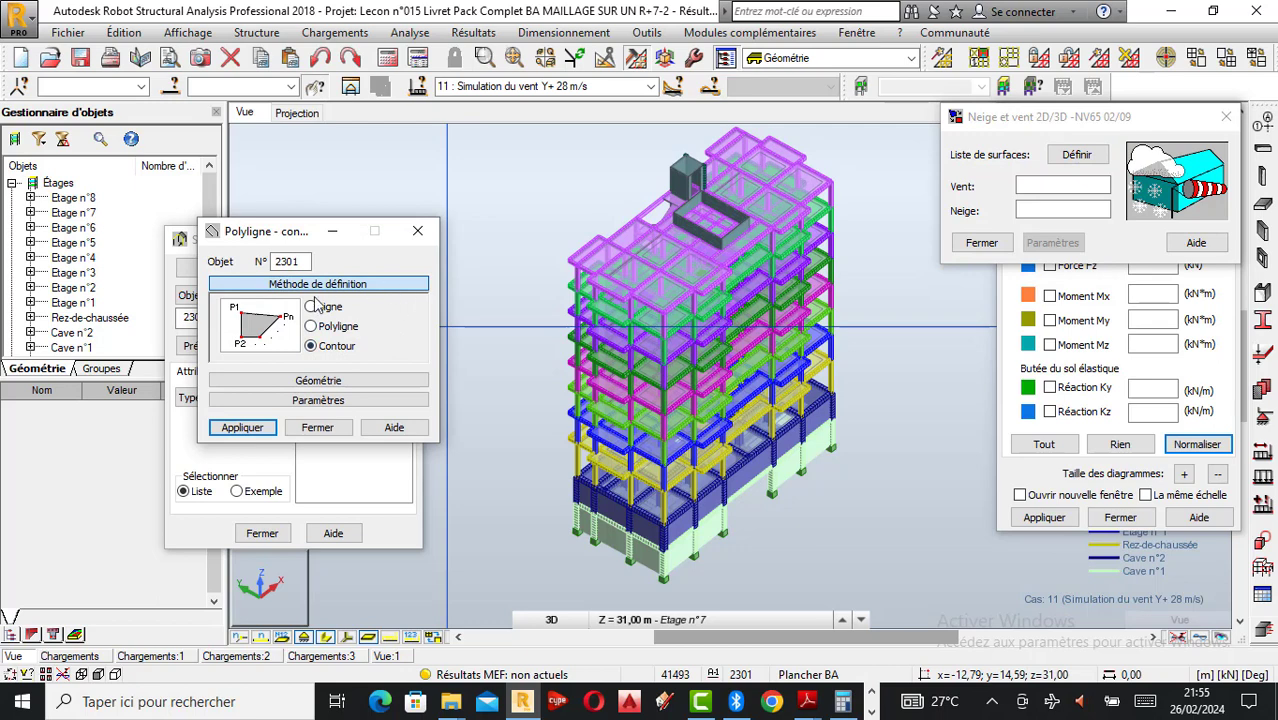
pyautogui.click(316, 401)
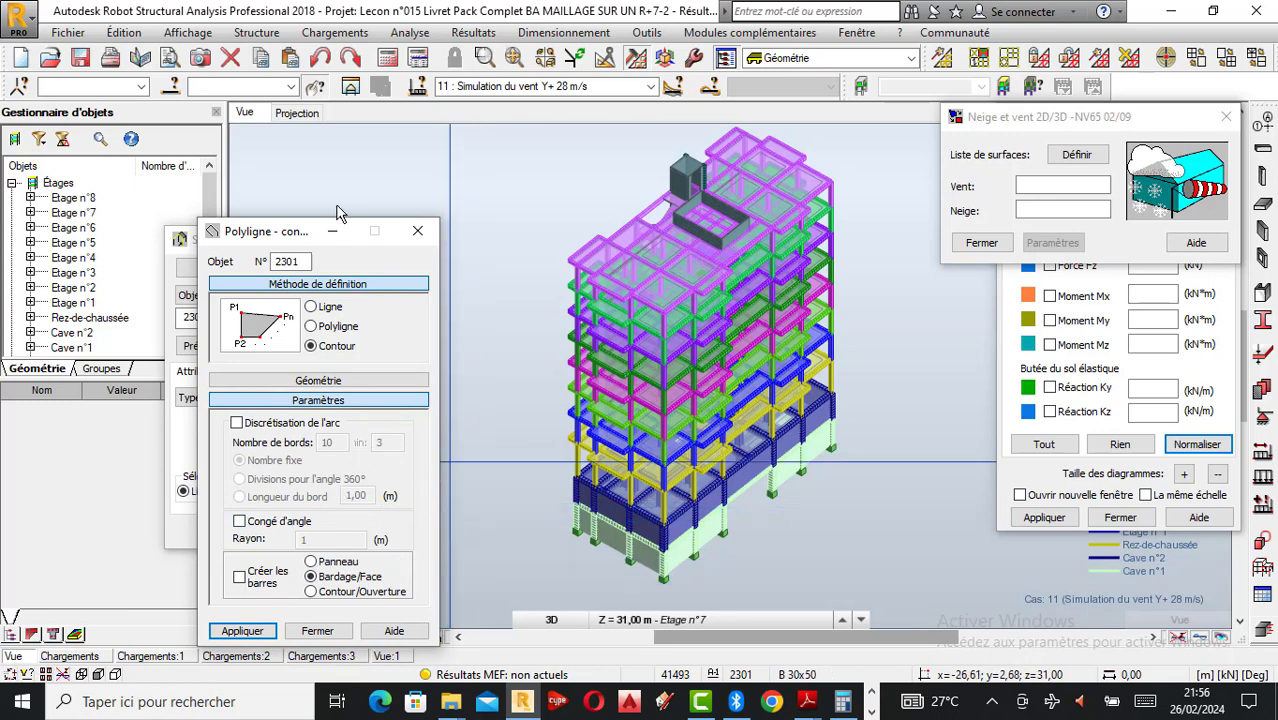
pyautogui.moveTo(289, 234); pyautogui.dragTo(375, 212)
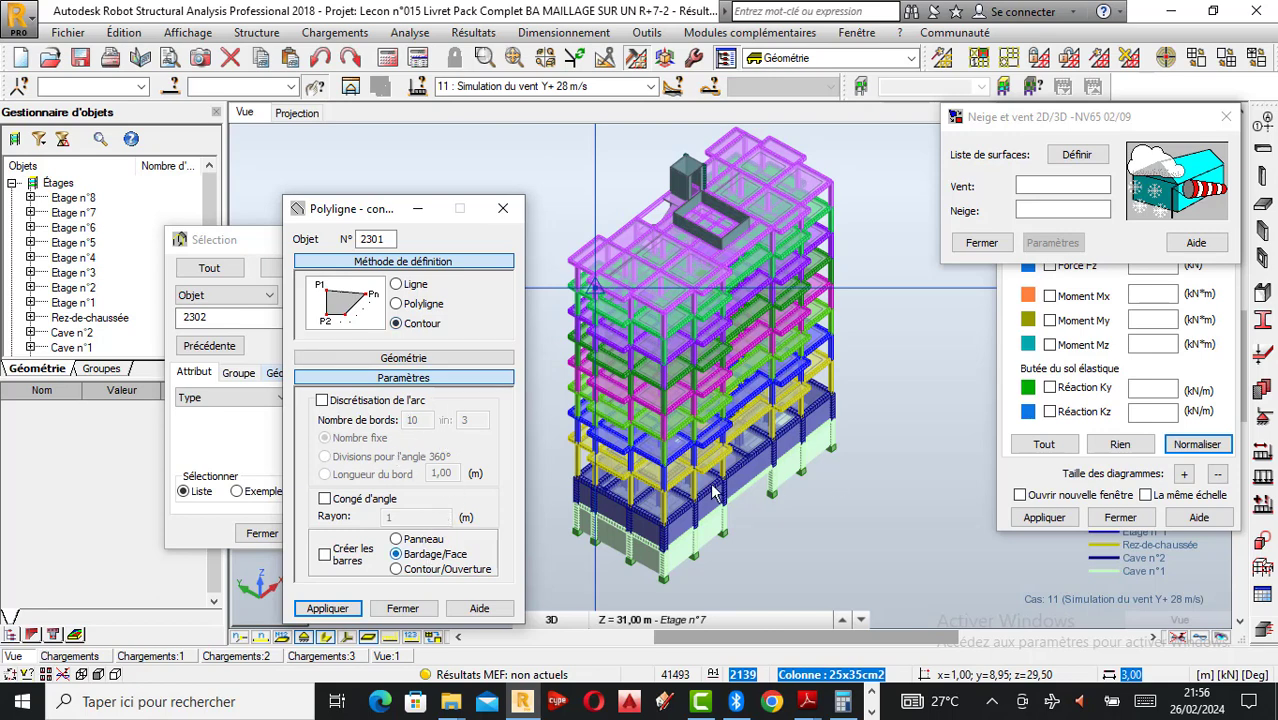
# Step: Activate the Vent surface list of the snow and wind generator and check the building's facades
pyautogui.click(1043, 187)
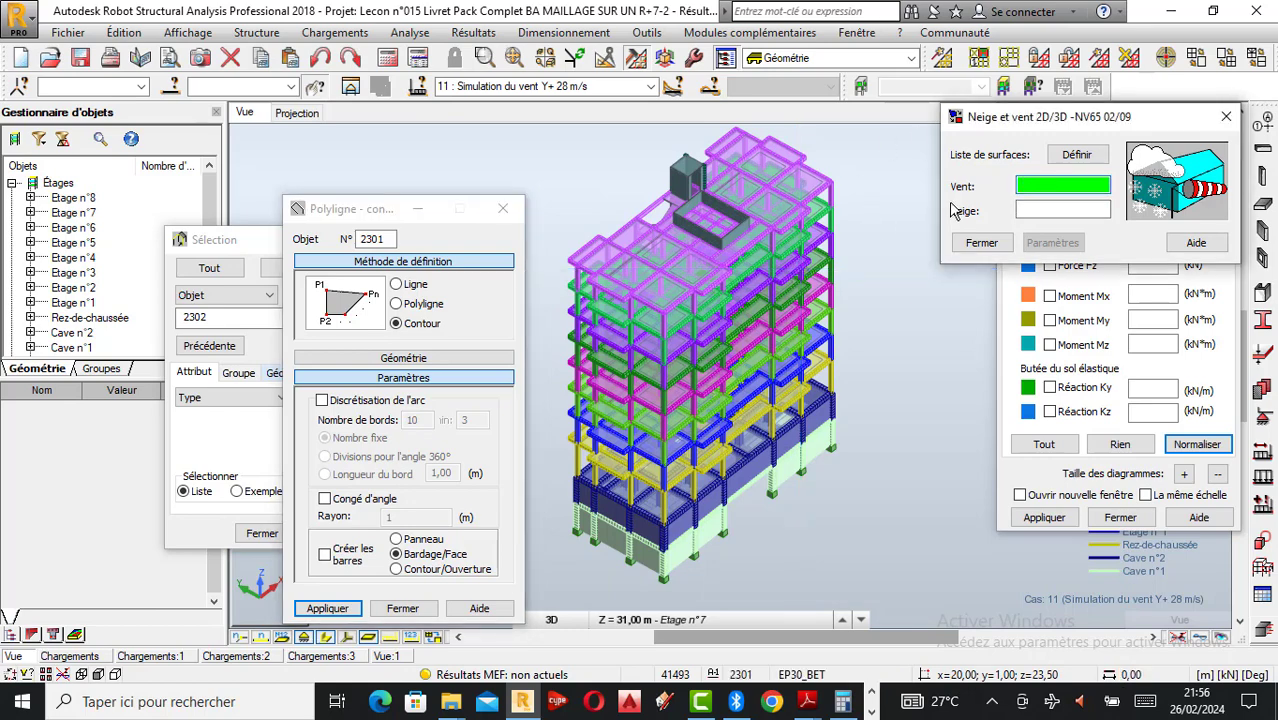
pyautogui.scroll(2, 660, 320)
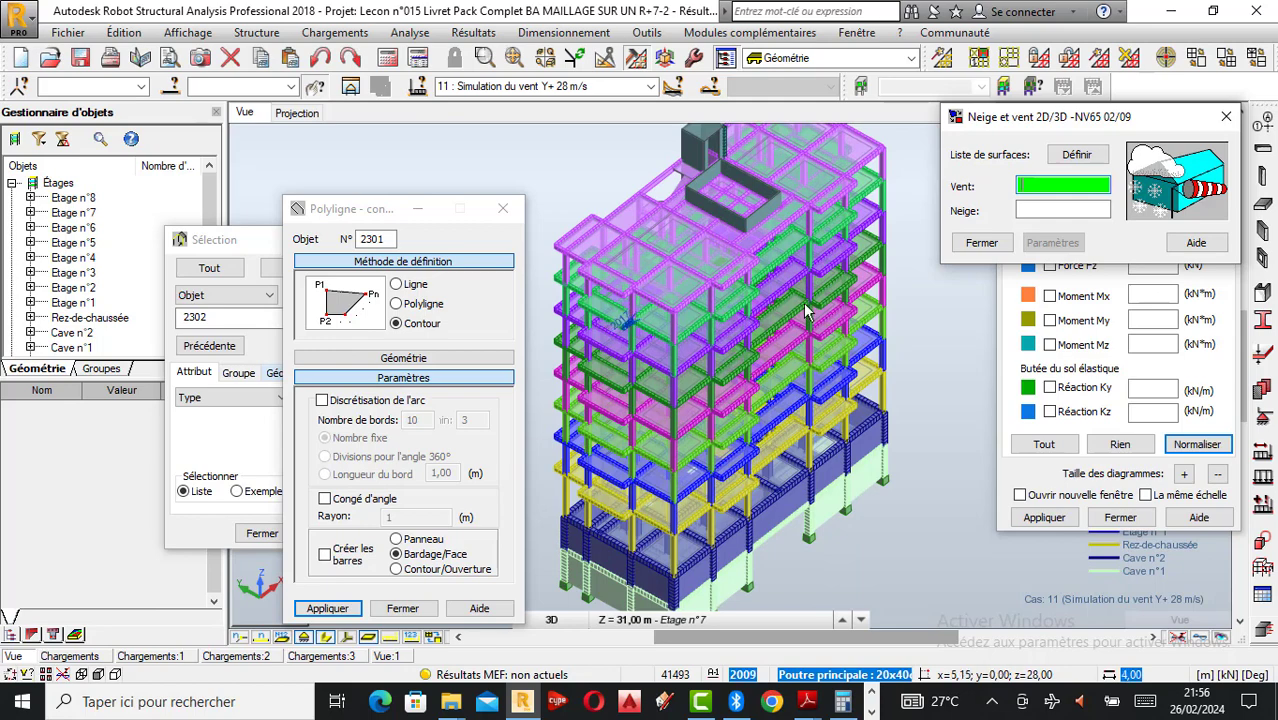
pyautogui.scroll(-1, 806, 312)
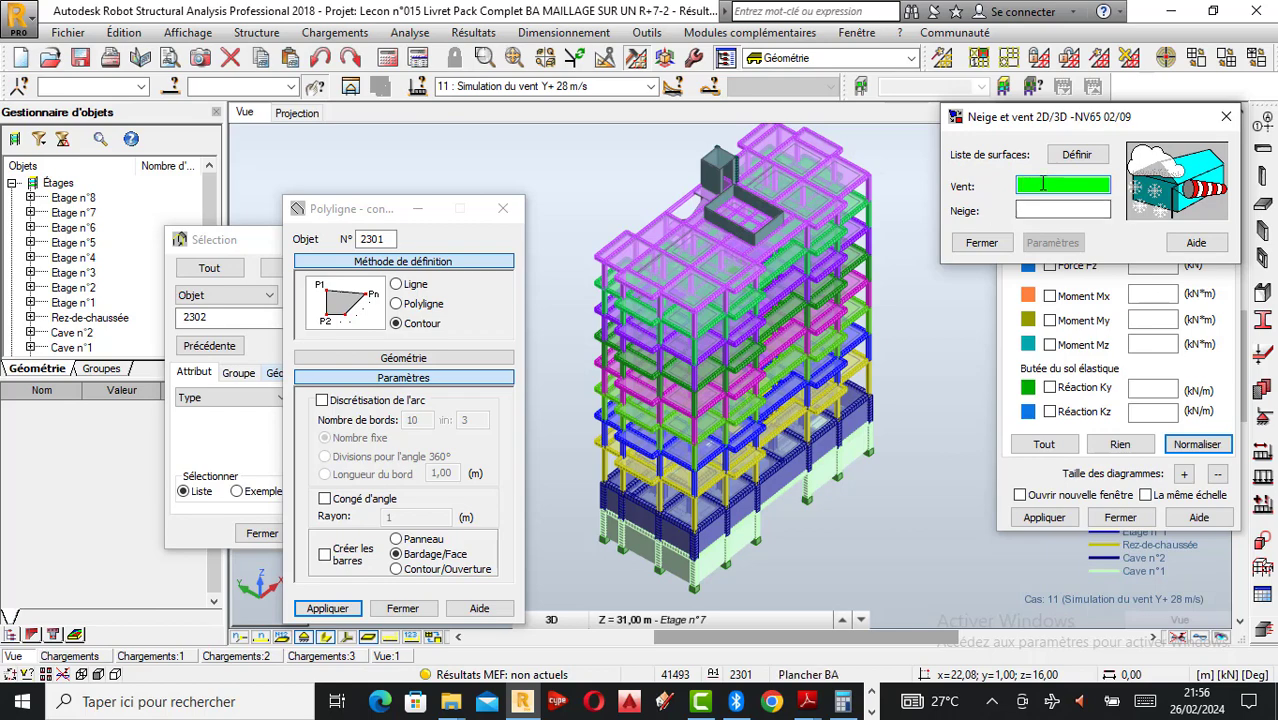
pyautogui.scroll(1, 850, 405)
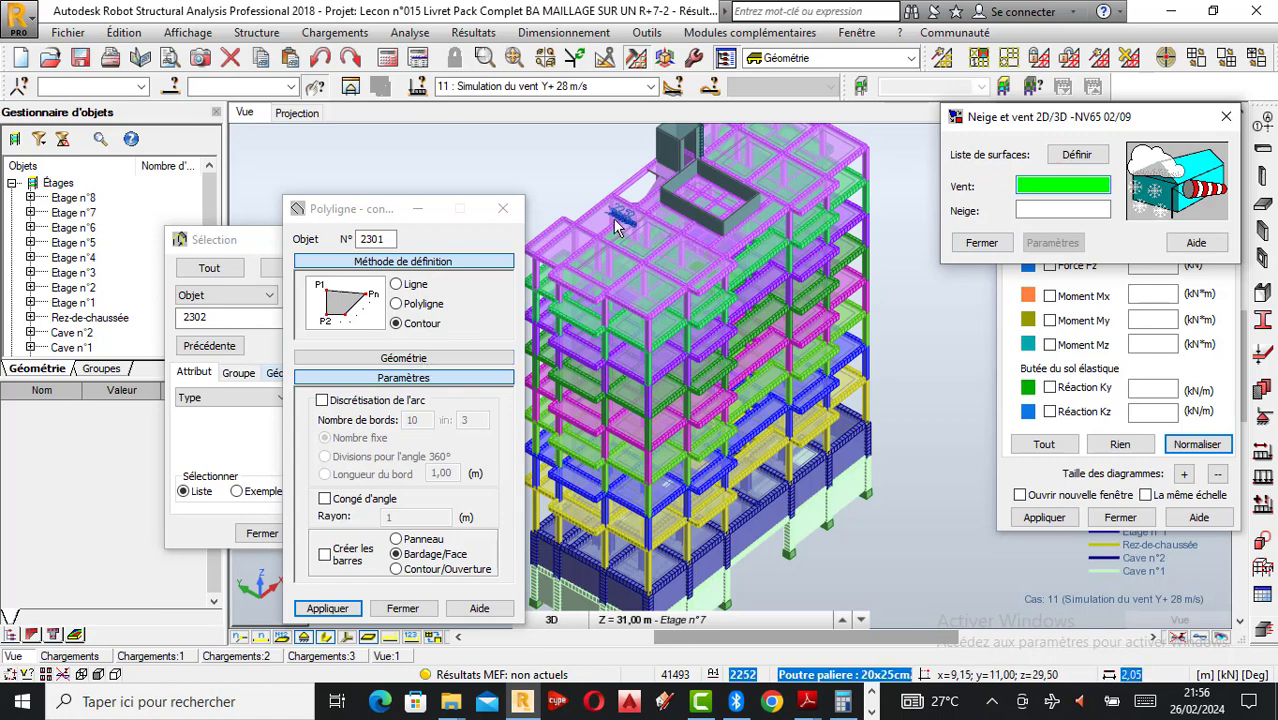
pyautogui.scroll(-2, 617, 228)
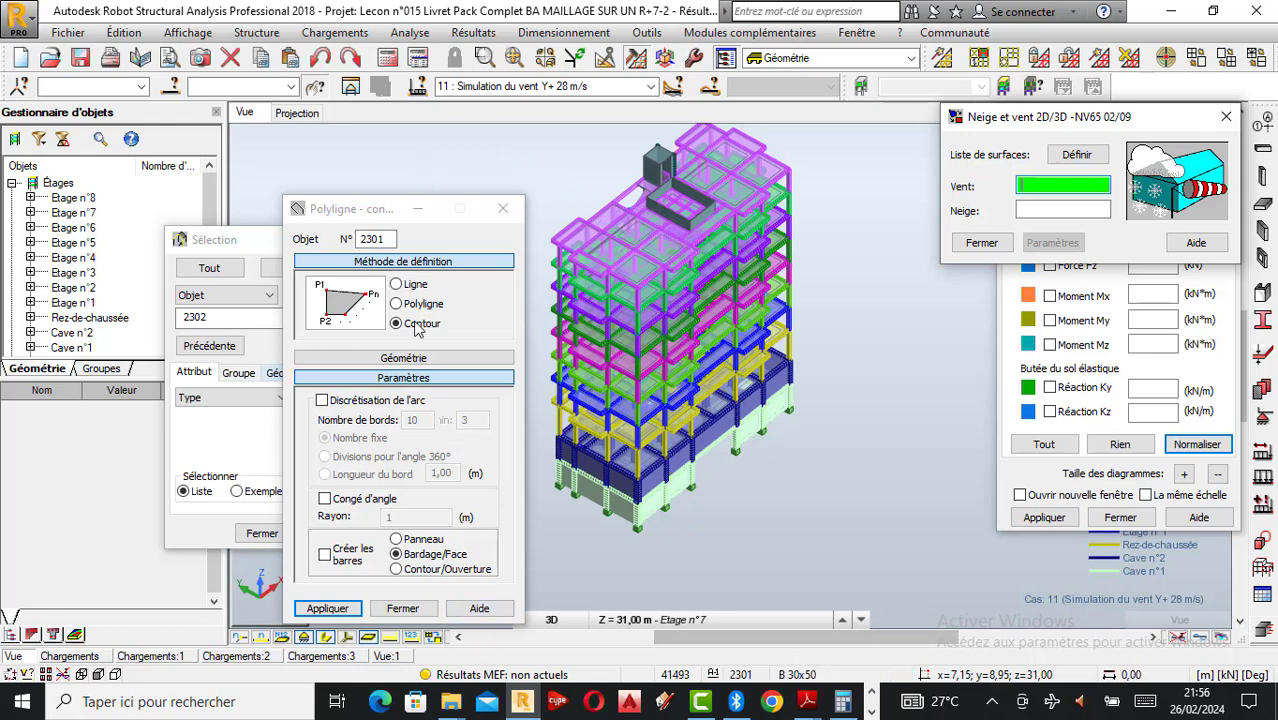
# Step: Draw a closed Bardage/Face contour over the building's long facade at y = 1,00, from z = 6,00 m to the roof at z = 31,00 m
pyautogui.click(358, 204)
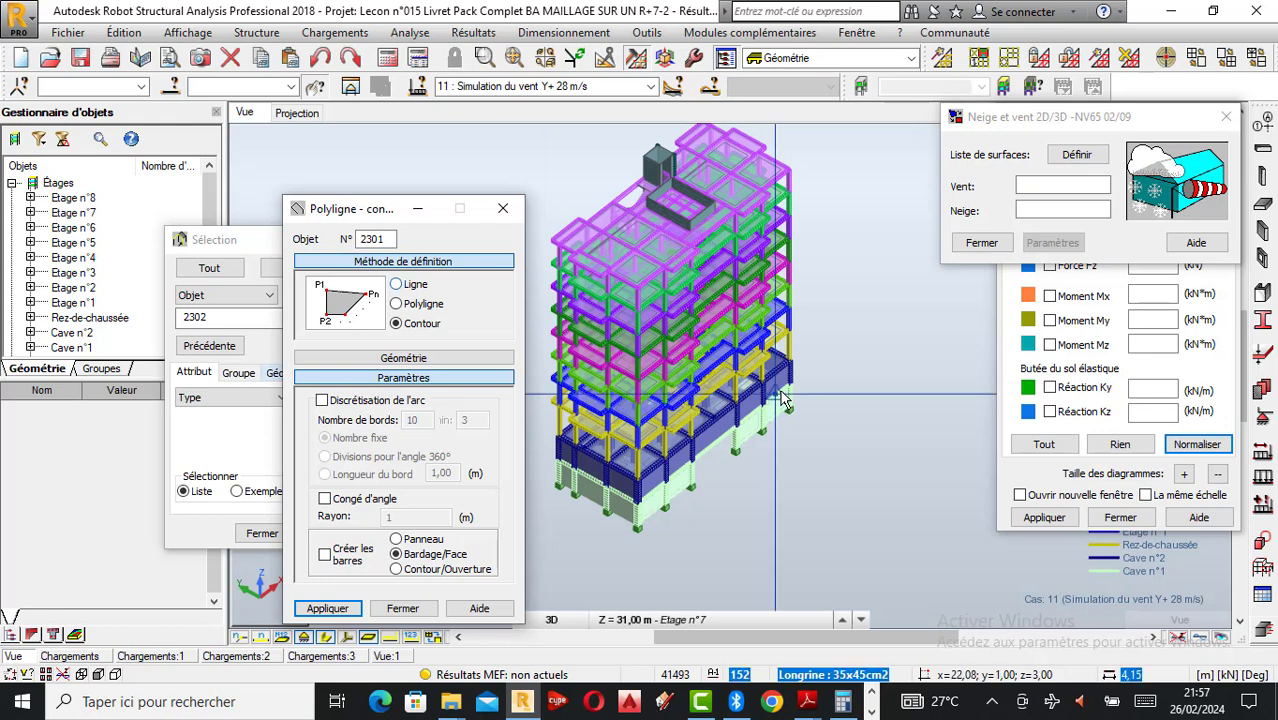
pyautogui.scroll(2, 726, 268)
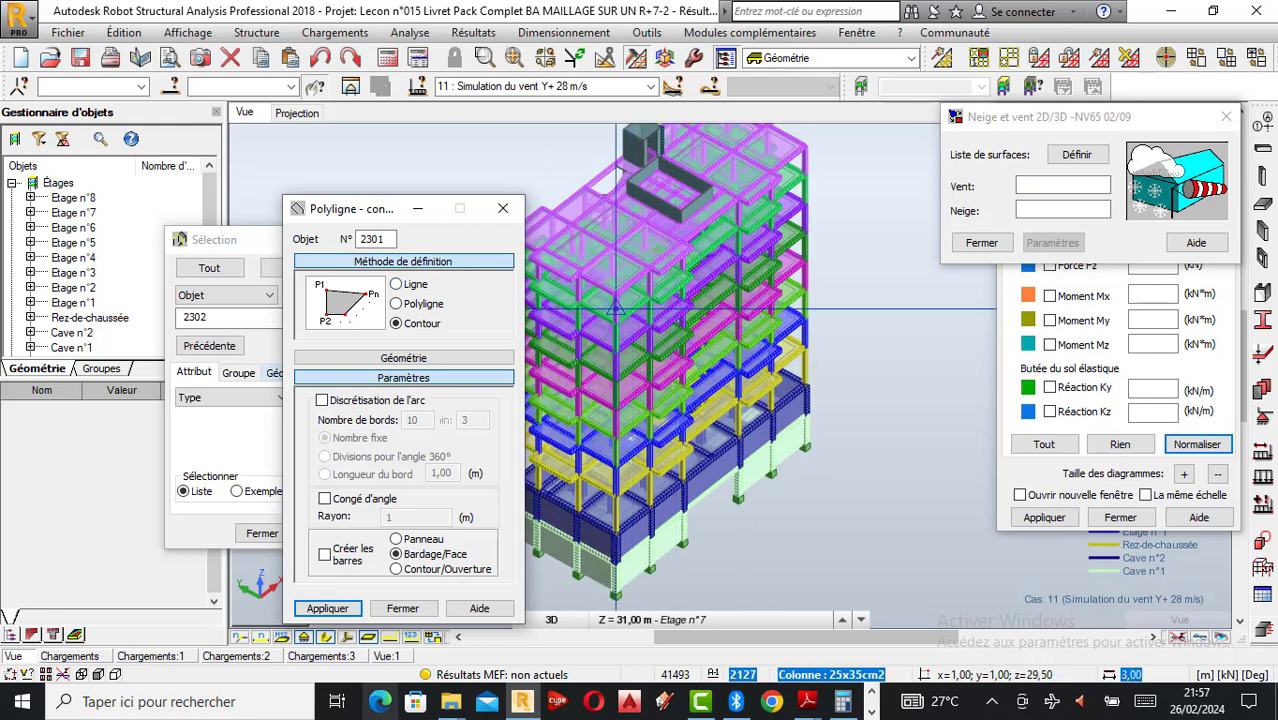
pyautogui.click(327, 641)
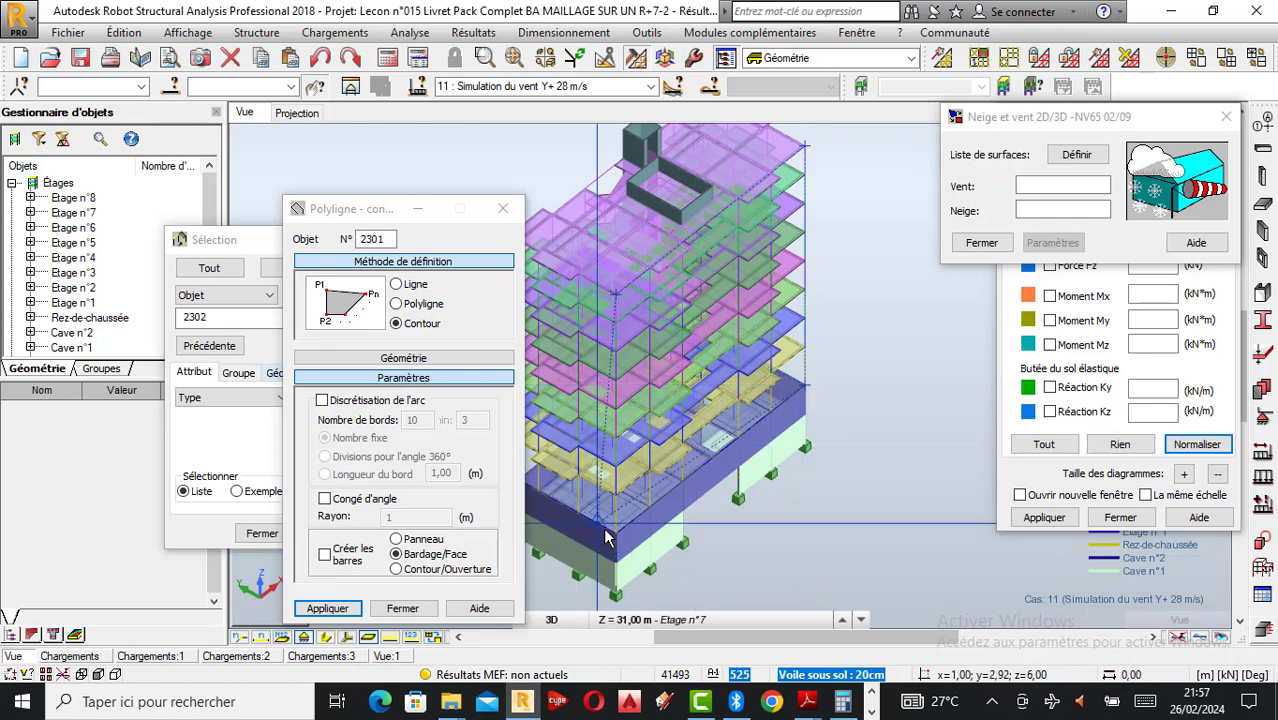
pyautogui.click(639, 291)
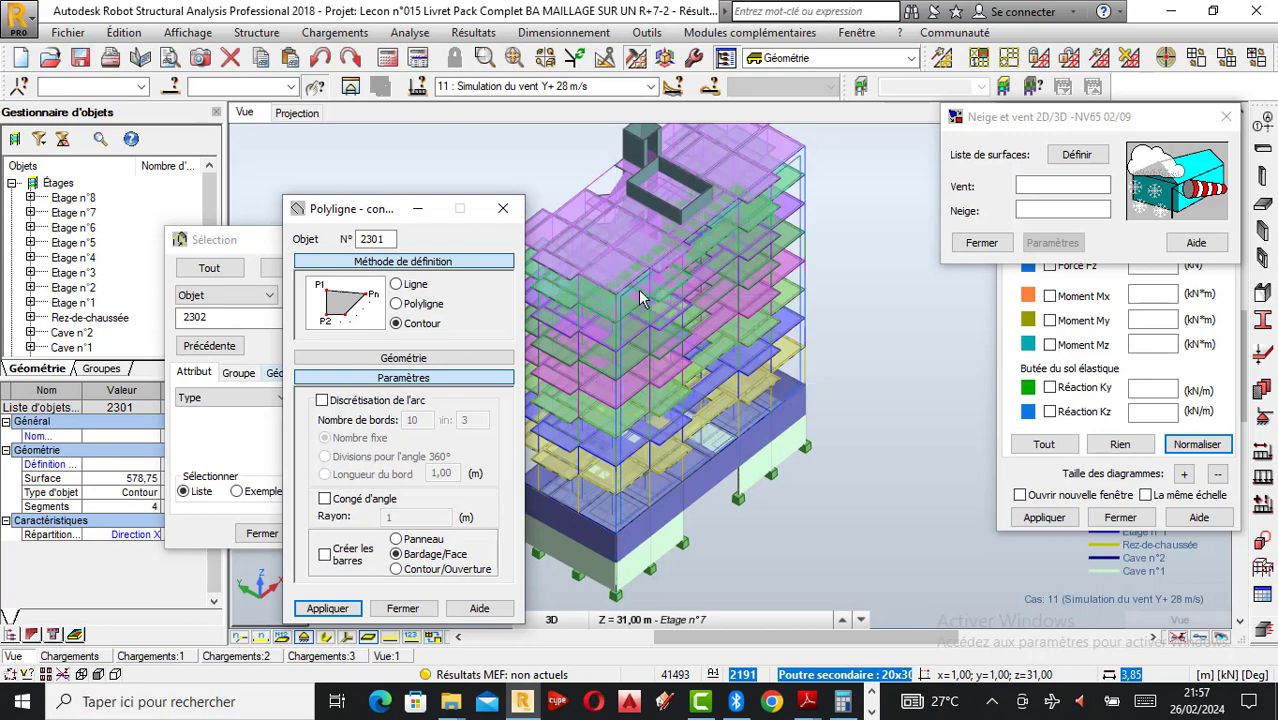
pyautogui.click(638, 289)
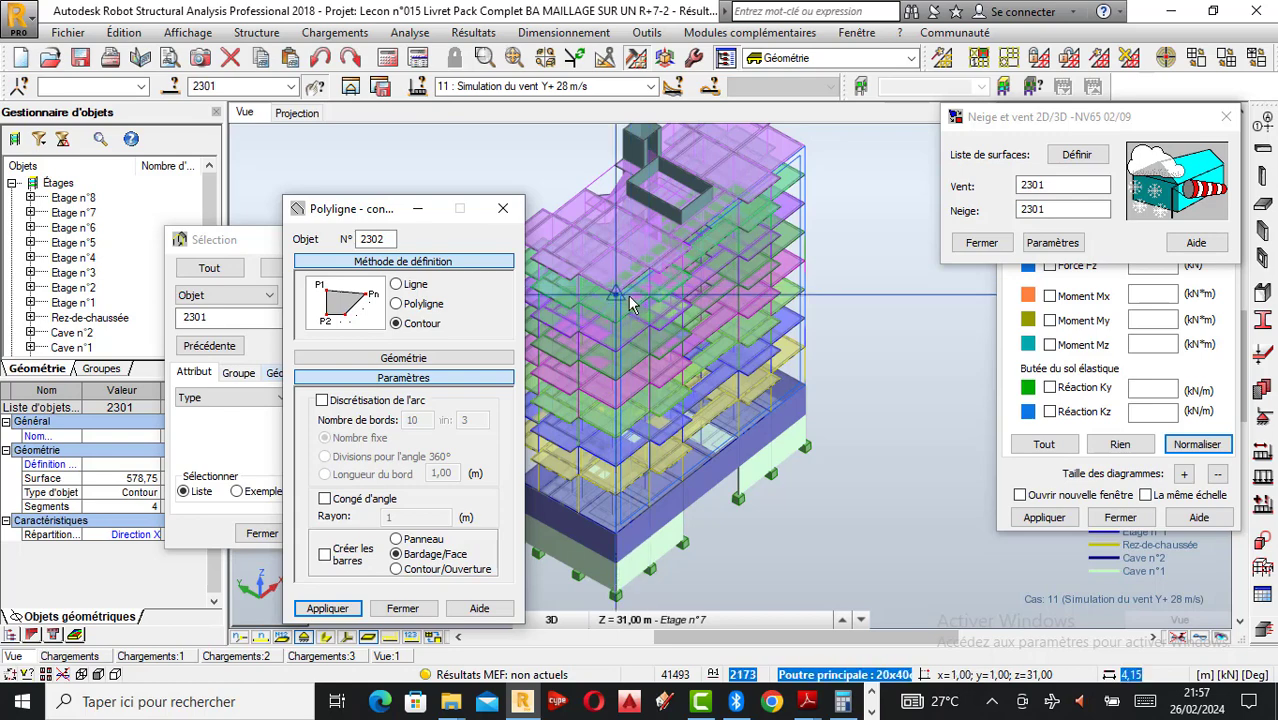
# Step: Draw a second closed contour over the opposite long staircase facade at y = 11,00, from z = 31,00 m to z = 6,00 m, and end contour definition
pyautogui.rightClick(795, 317)
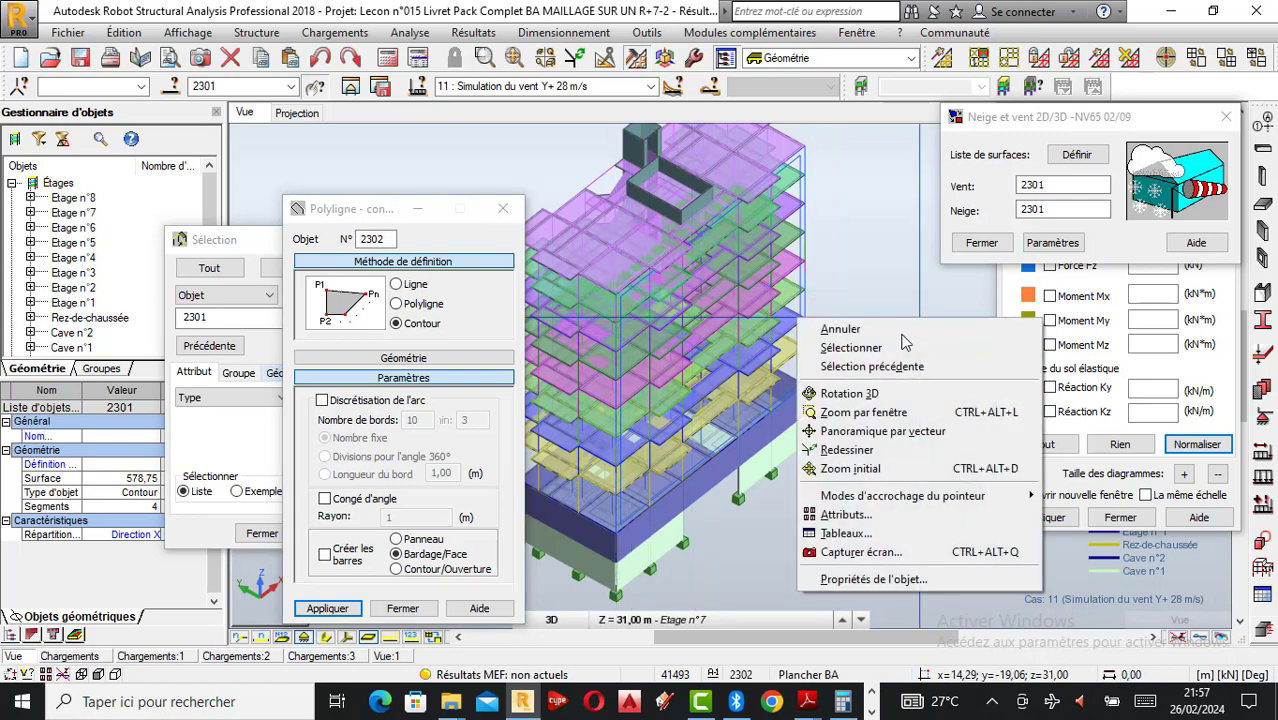
pyautogui.click(812, 394)
pyautogui.moveTo(812, 394); pyautogui.dragTo(757, 413)
pyautogui.scroll(3, 757, 413)
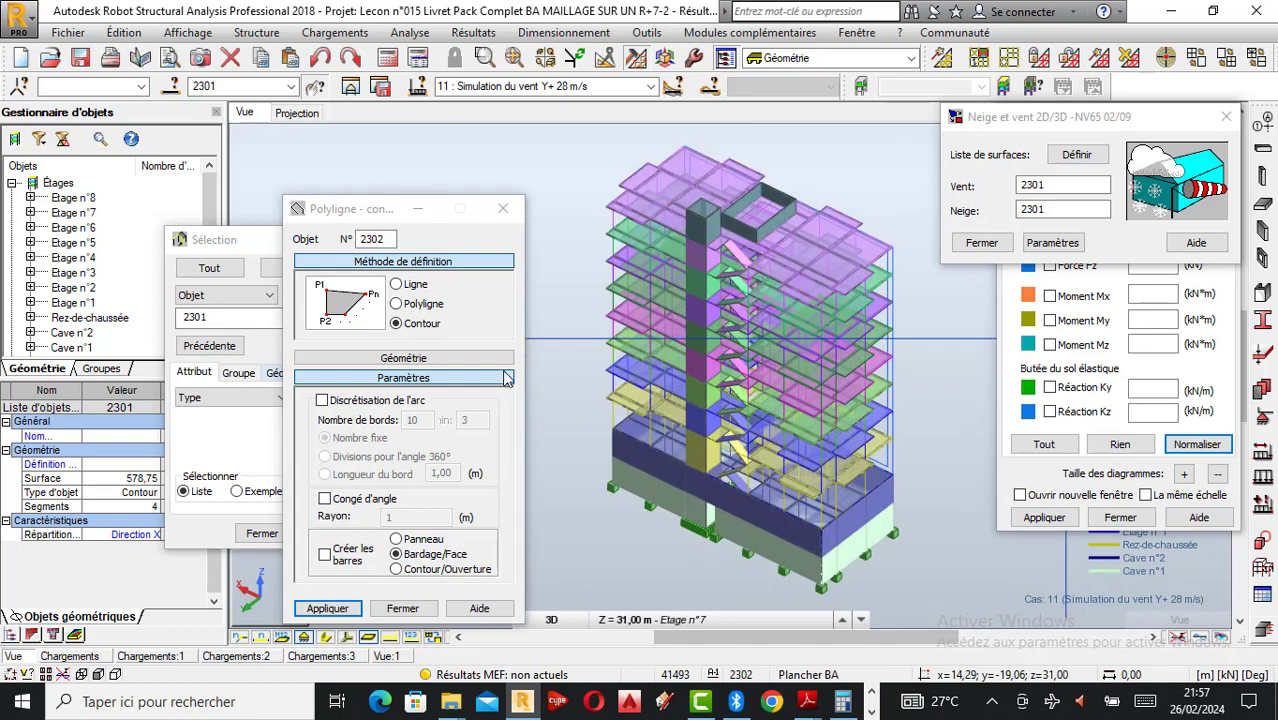
pyautogui.click(345, 209)
pyautogui.scroll(2, 640, 207)
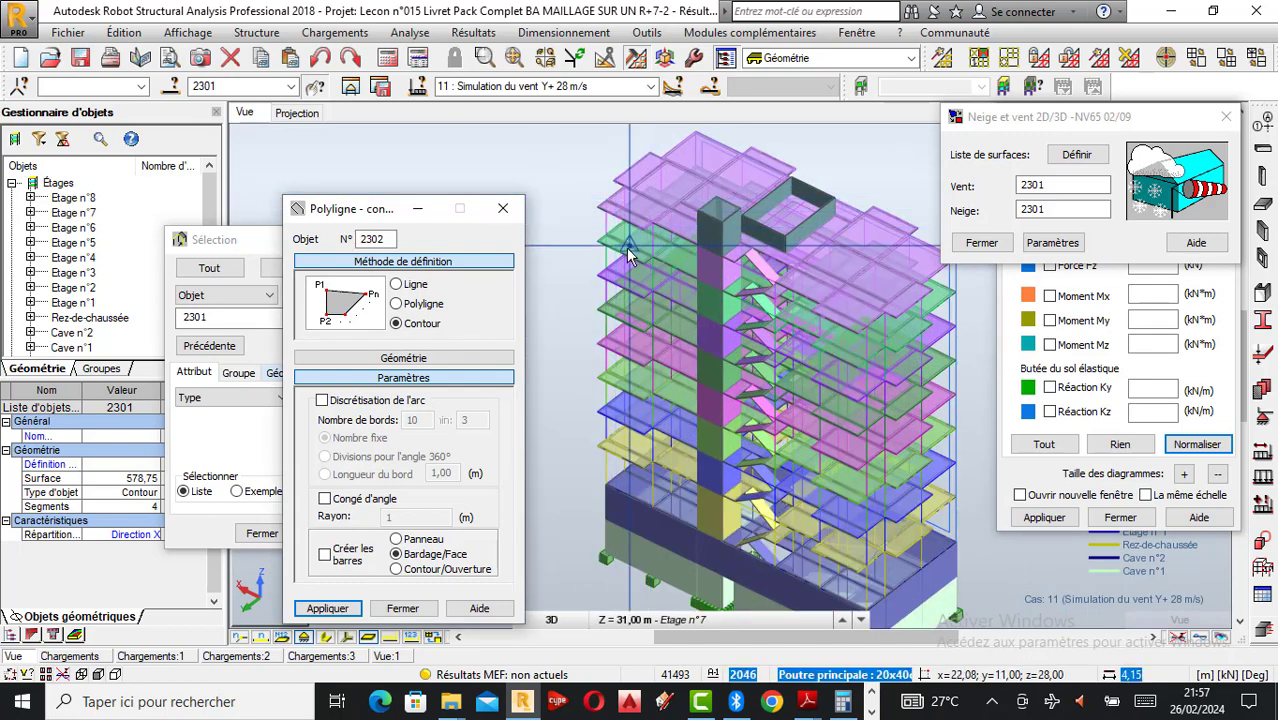
pyautogui.rightClick(474, 150)
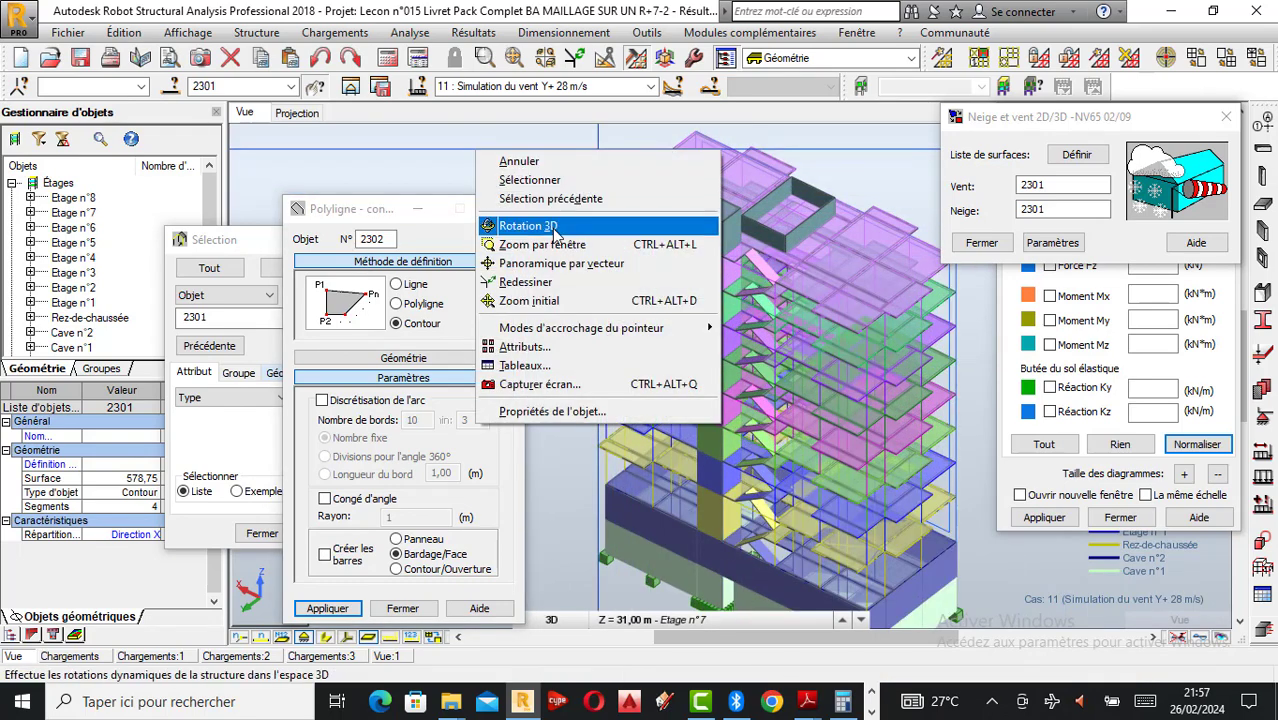
pyautogui.click(530, 224)
pyautogui.moveTo(738, 270); pyautogui.dragTo(755, 305)
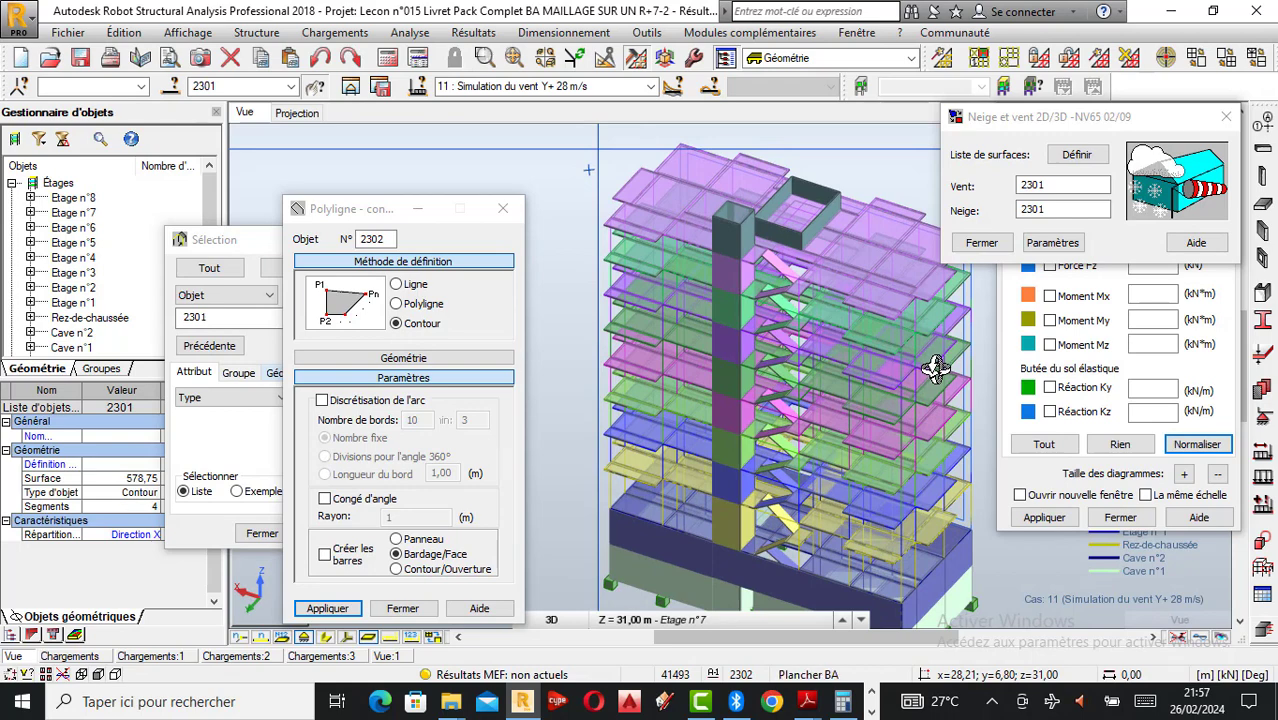
pyautogui.scroll(1, 935, 368)
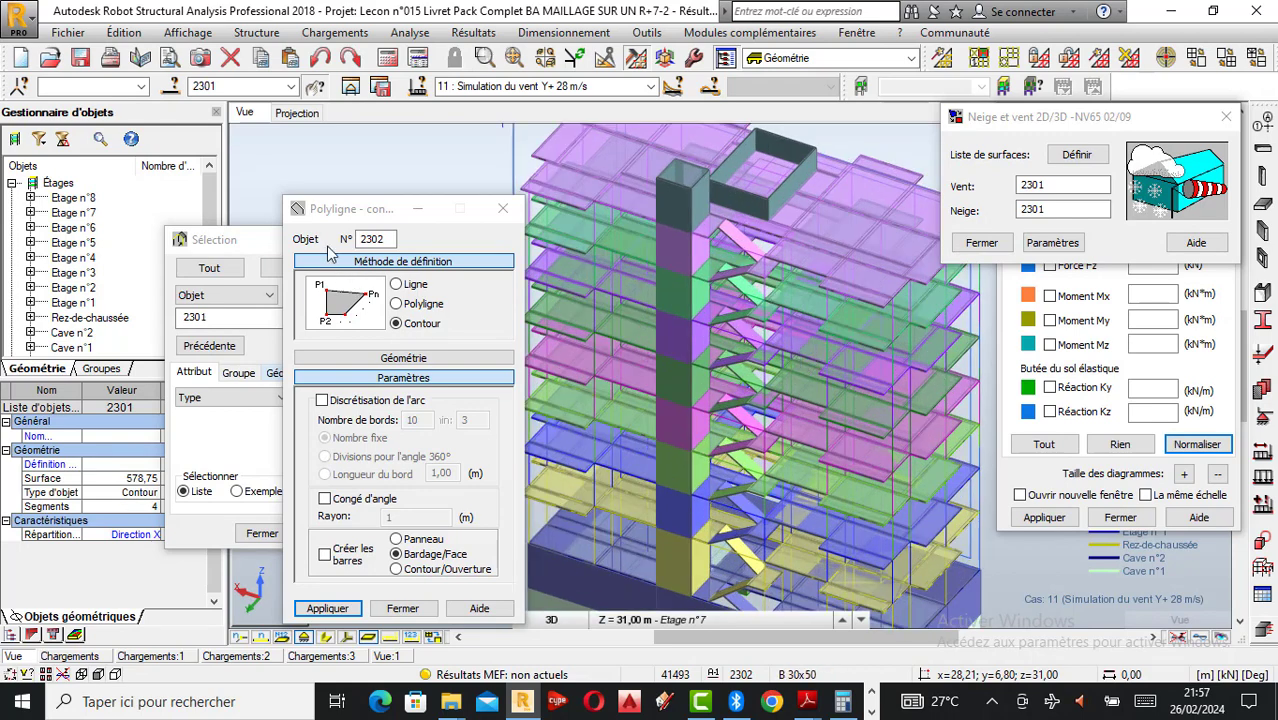
pyautogui.click(531, 183)
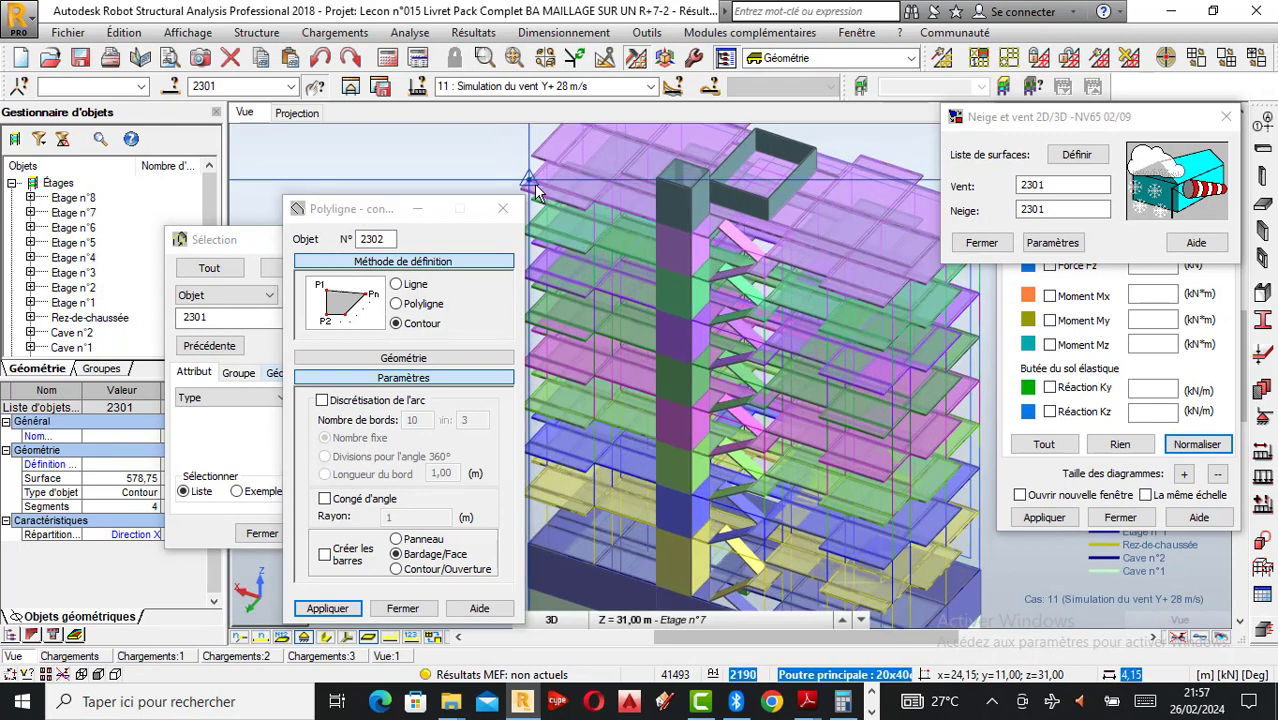
pyautogui.scroll(-1, 723, 283)
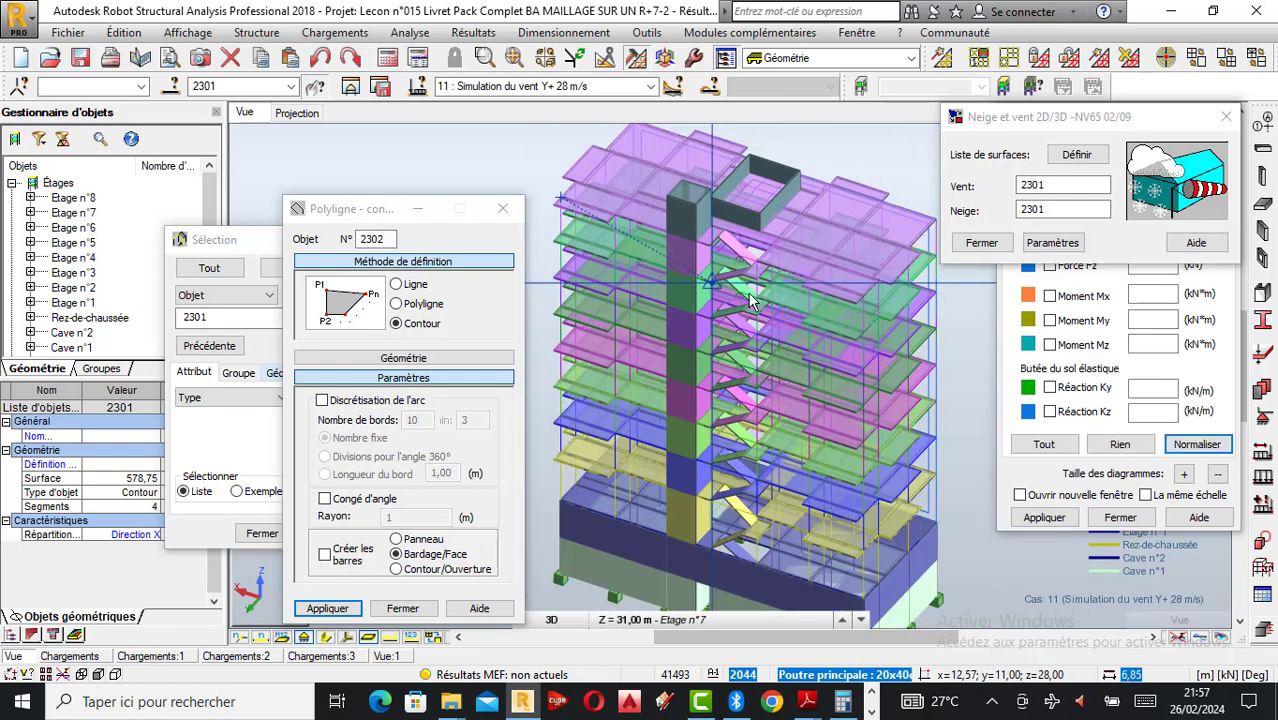
pyautogui.click(863, 295)
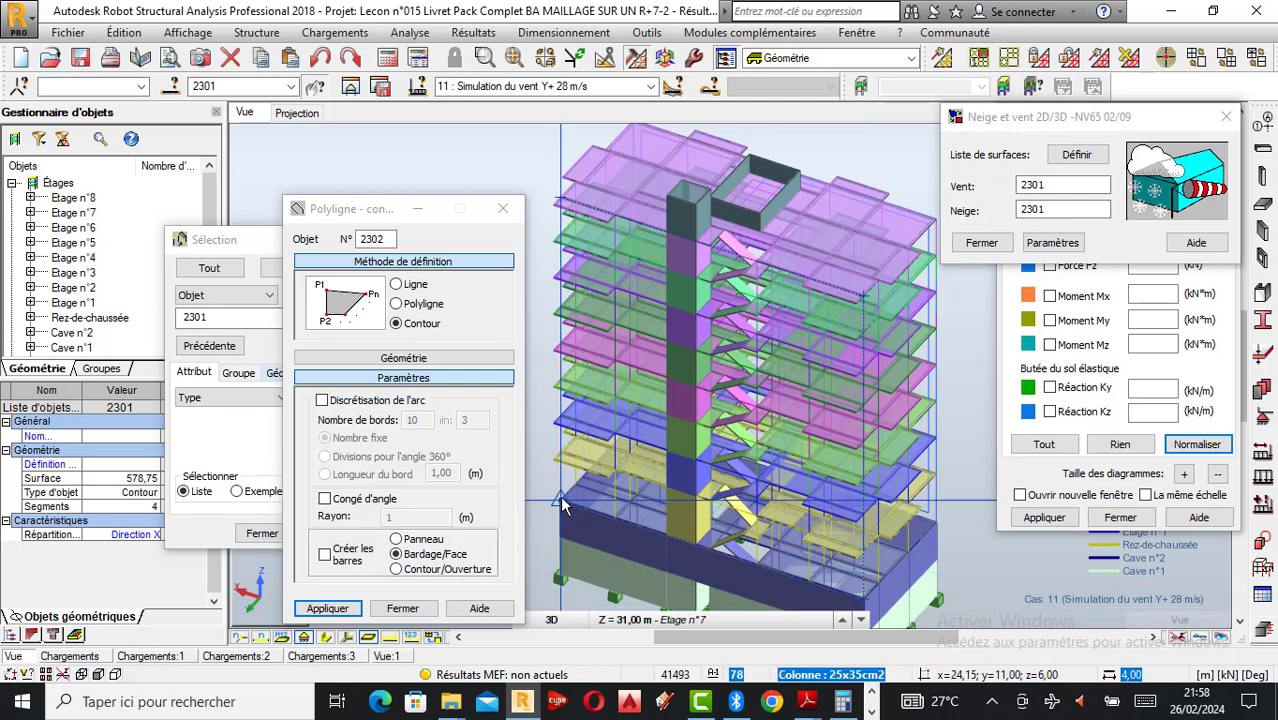
pyautogui.click(563, 200)
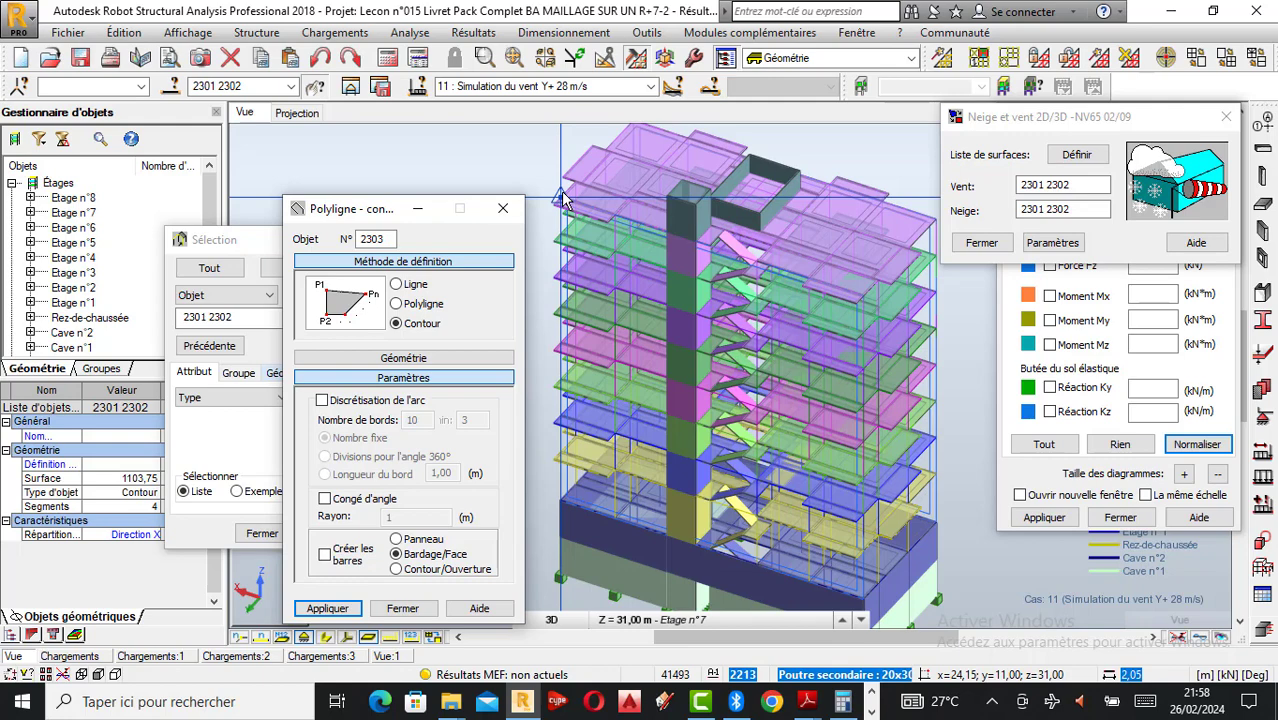
pyautogui.click(503, 209)
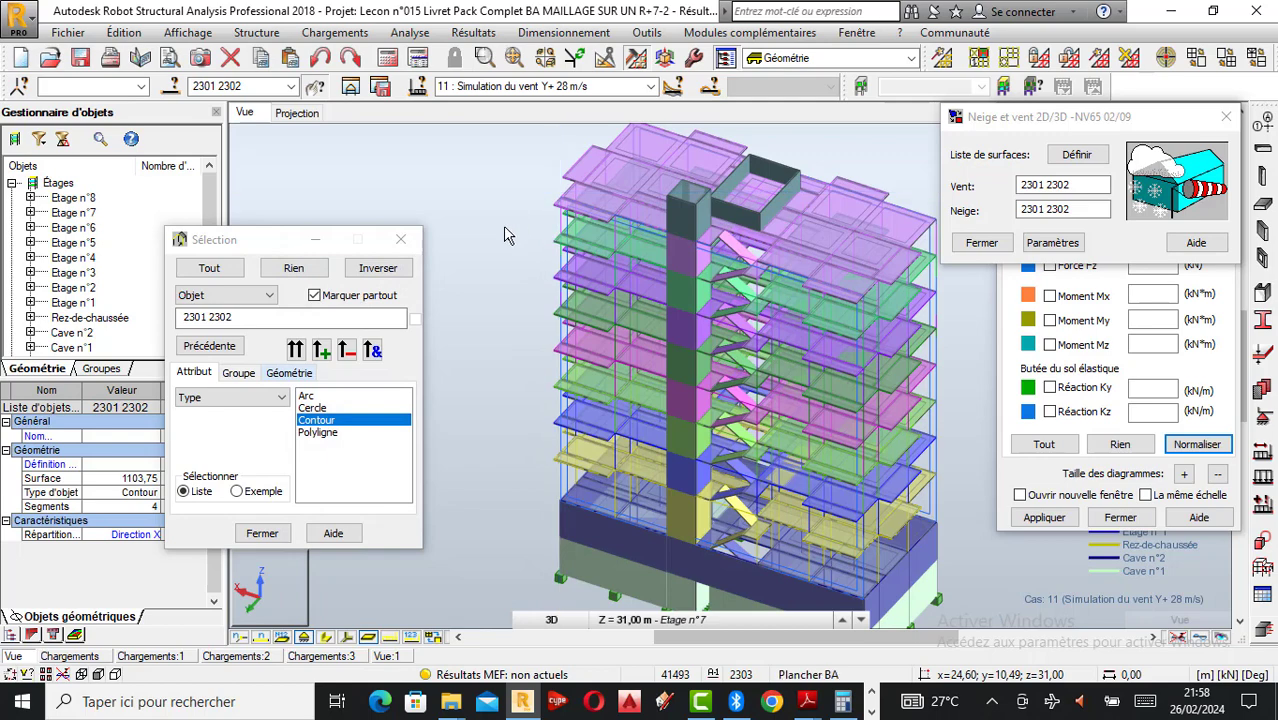
# Step: Clear the Neige surface list, keeping contours 2301 and 2302 only in the Vent list of the generator
pyautogui.scroll(-3, 848, 322)
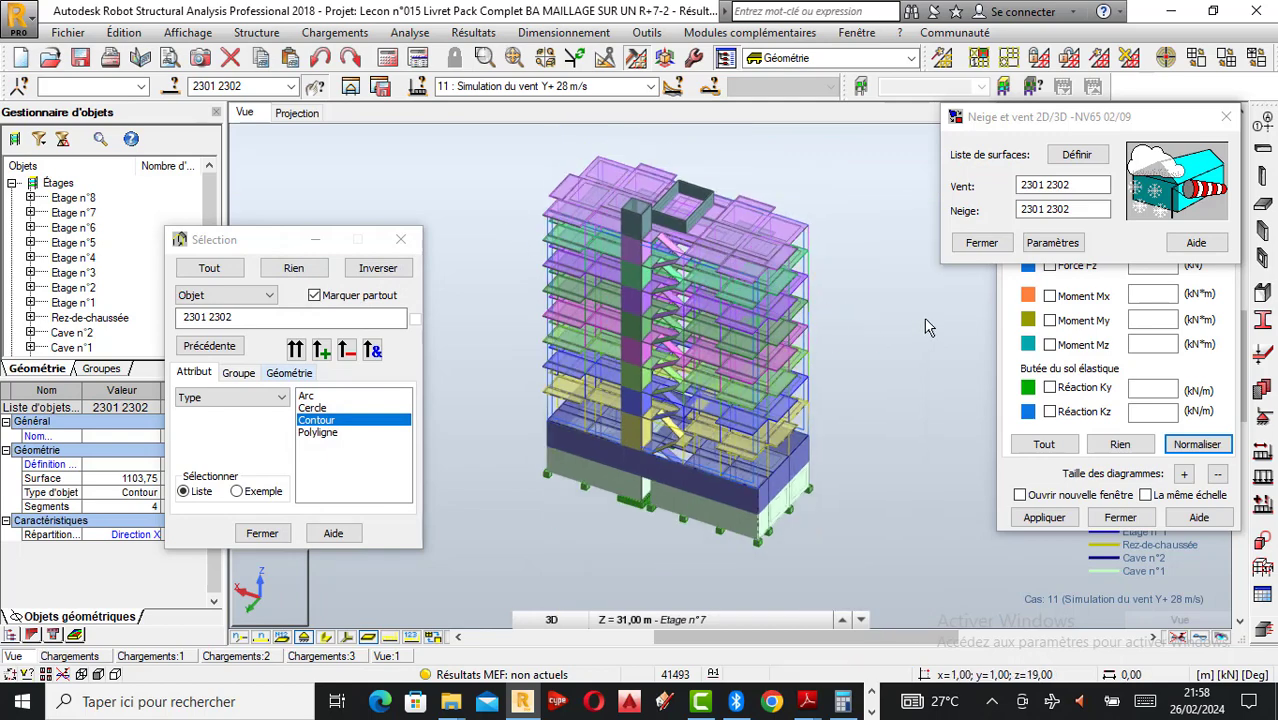
pyautogui.rightClick(802, 320)
pyautogui.click(835, 391)
pyautogui.moveTo(830, 374); pyautogui.dragTo(705, 380)
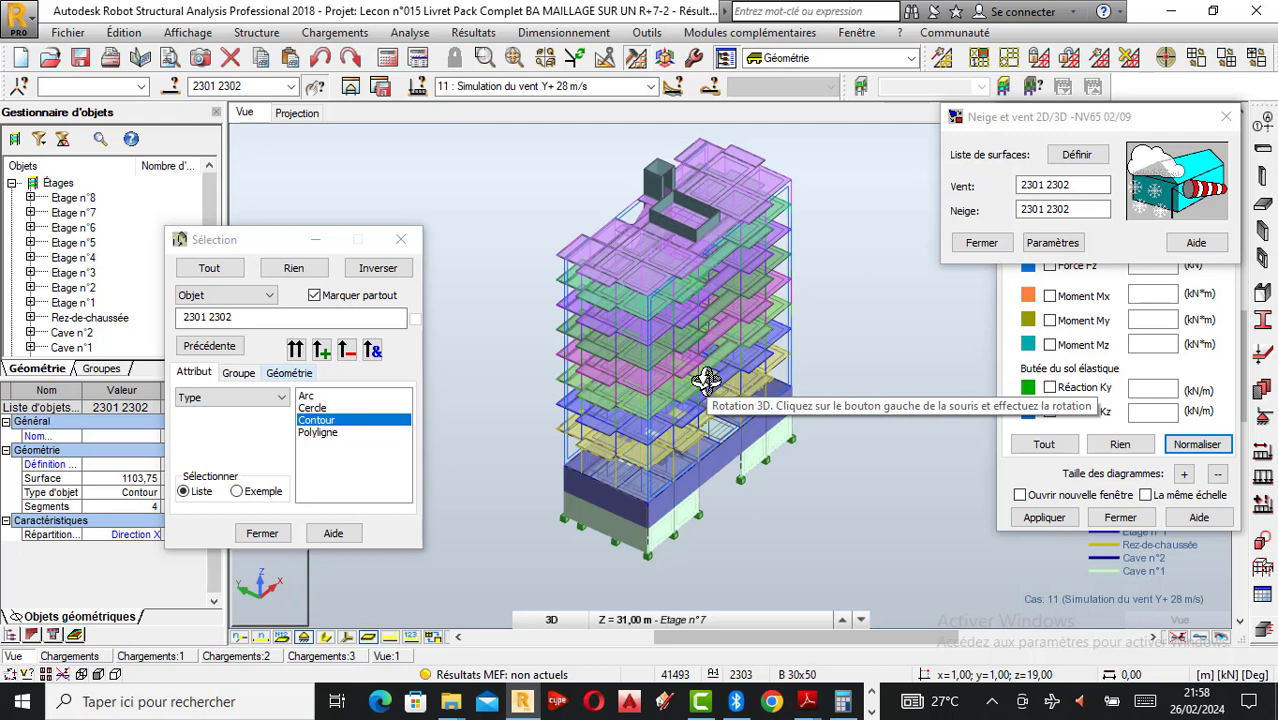
pyautogui.click(1083, 208)
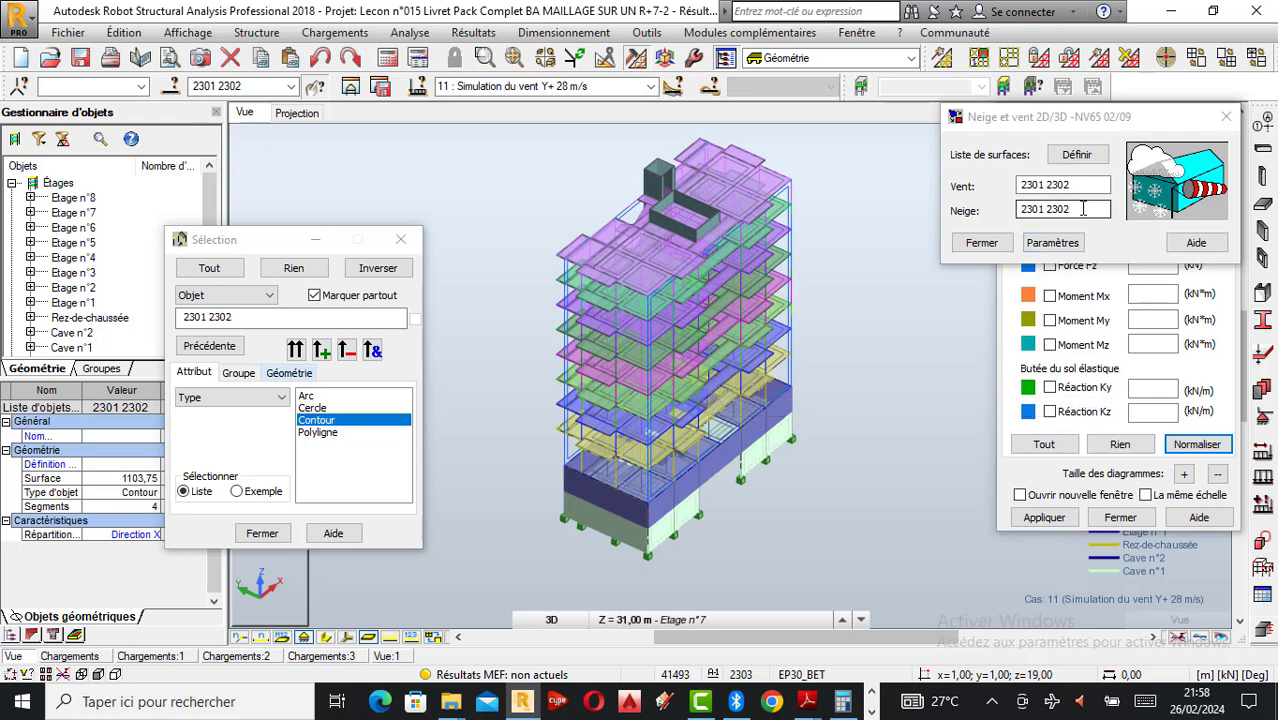
pyautogui.moveTo(1083, 208); pyautogui.dragTo(1015, 210)
pyautogui.press('Delete')
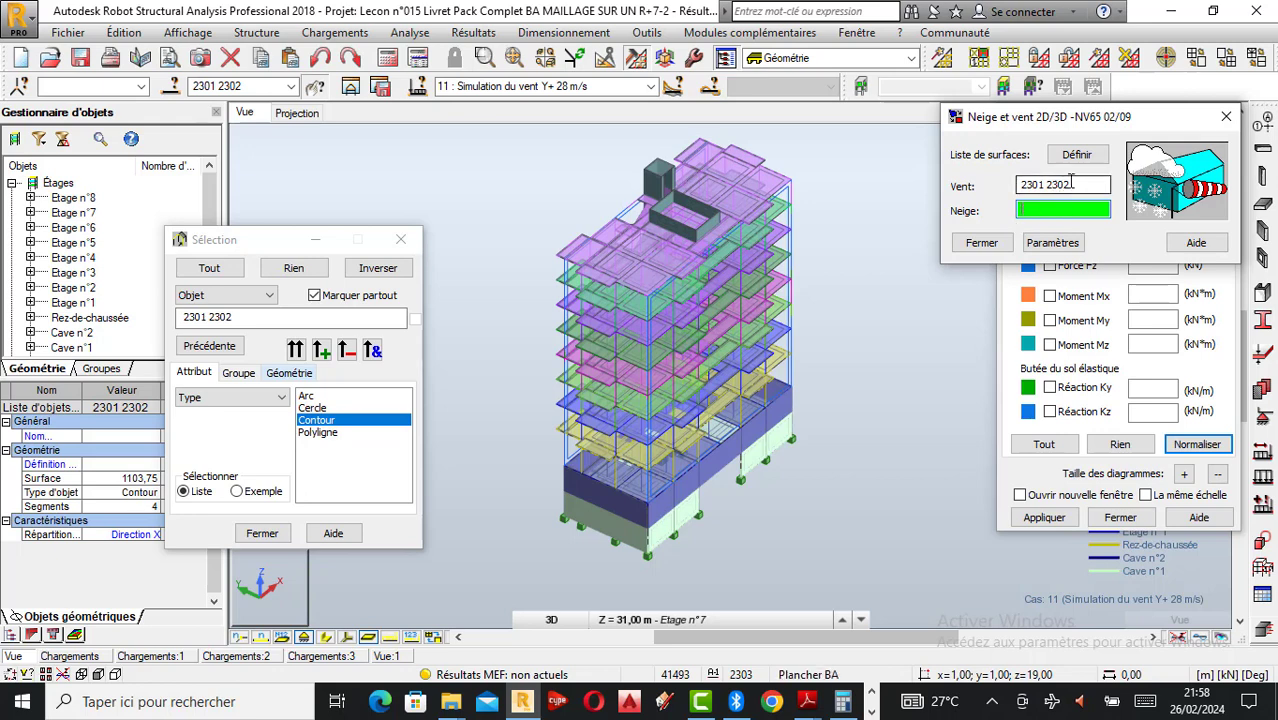
pyautogui.scroll(2, 745, 300)
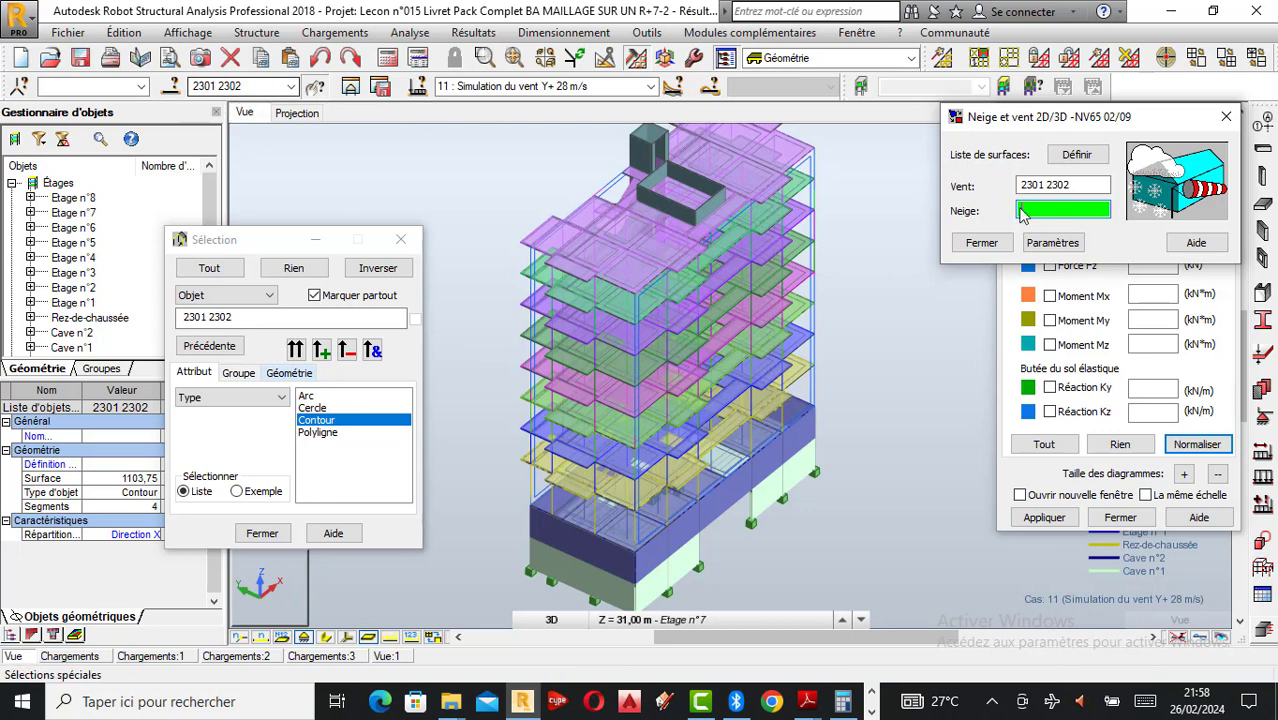
pyautogui.click(1045, 185)
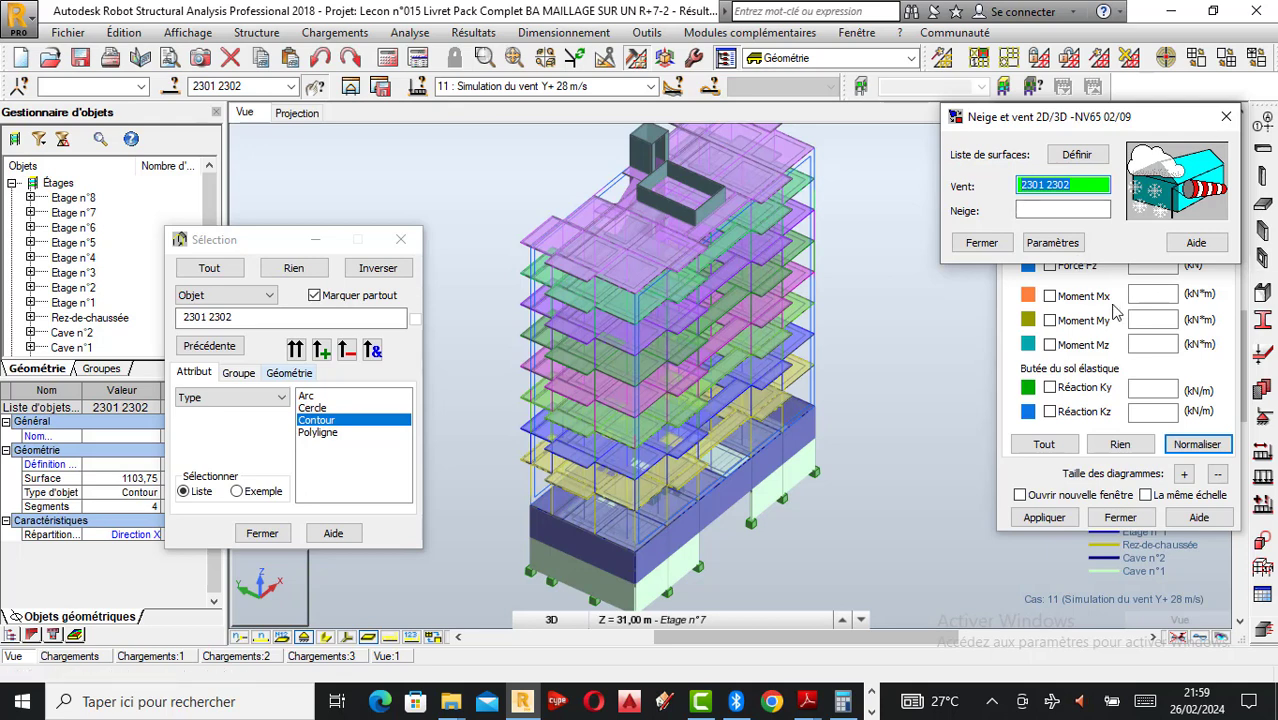
# Step: Open the generator's NV65 parameters and choose Département quelconque with the canton Région: vent 1 - Neige A1
pyautogui.click(1050, 250)
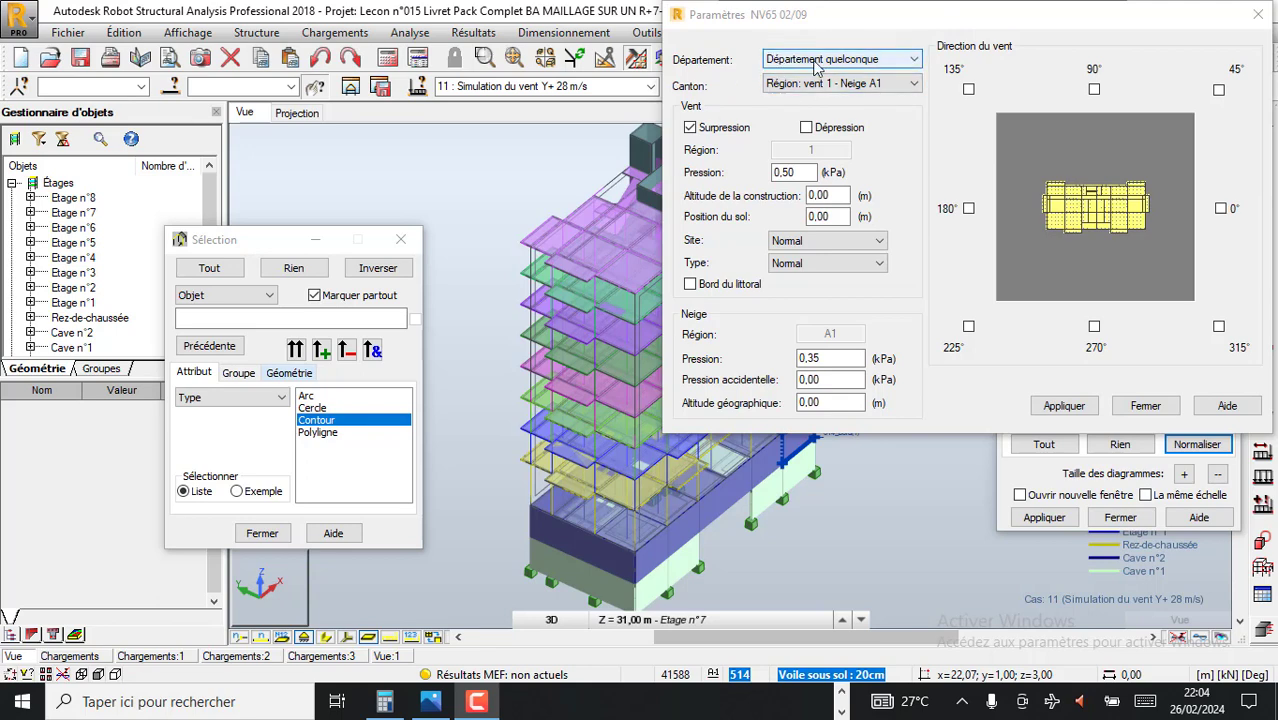
pyautogui.click(916, 60)
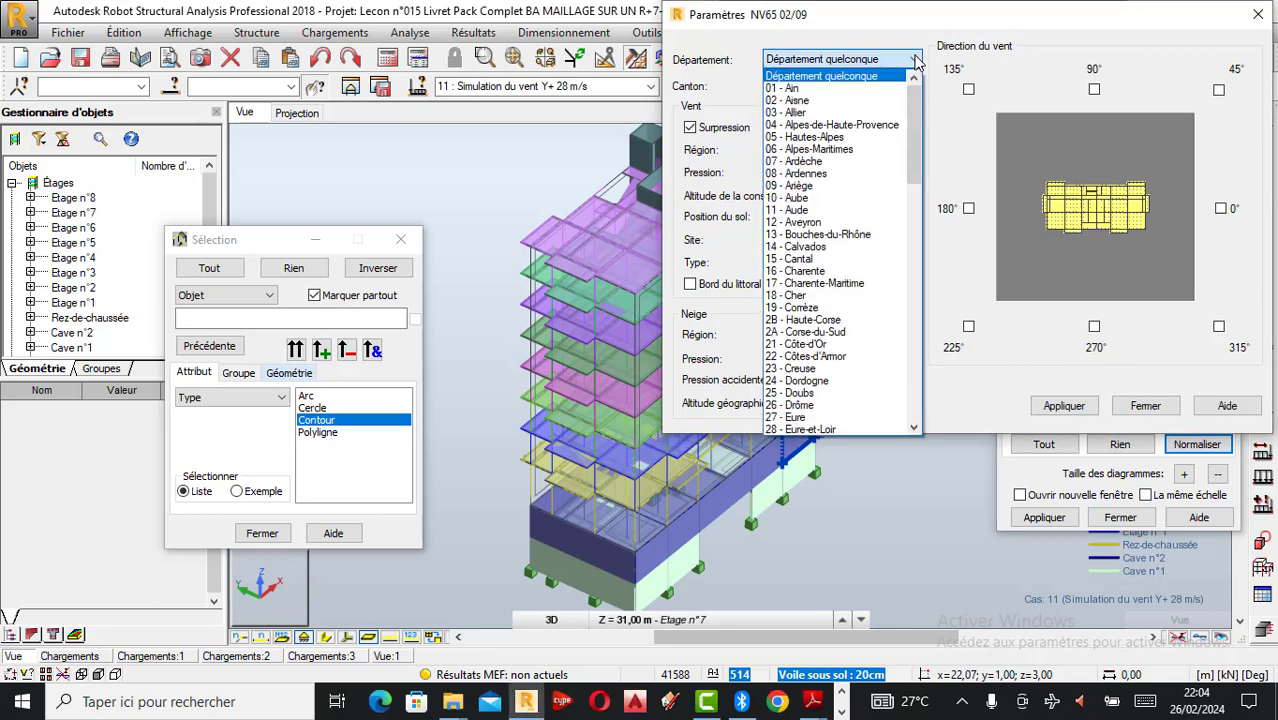
pyautogui.click(822, 76)
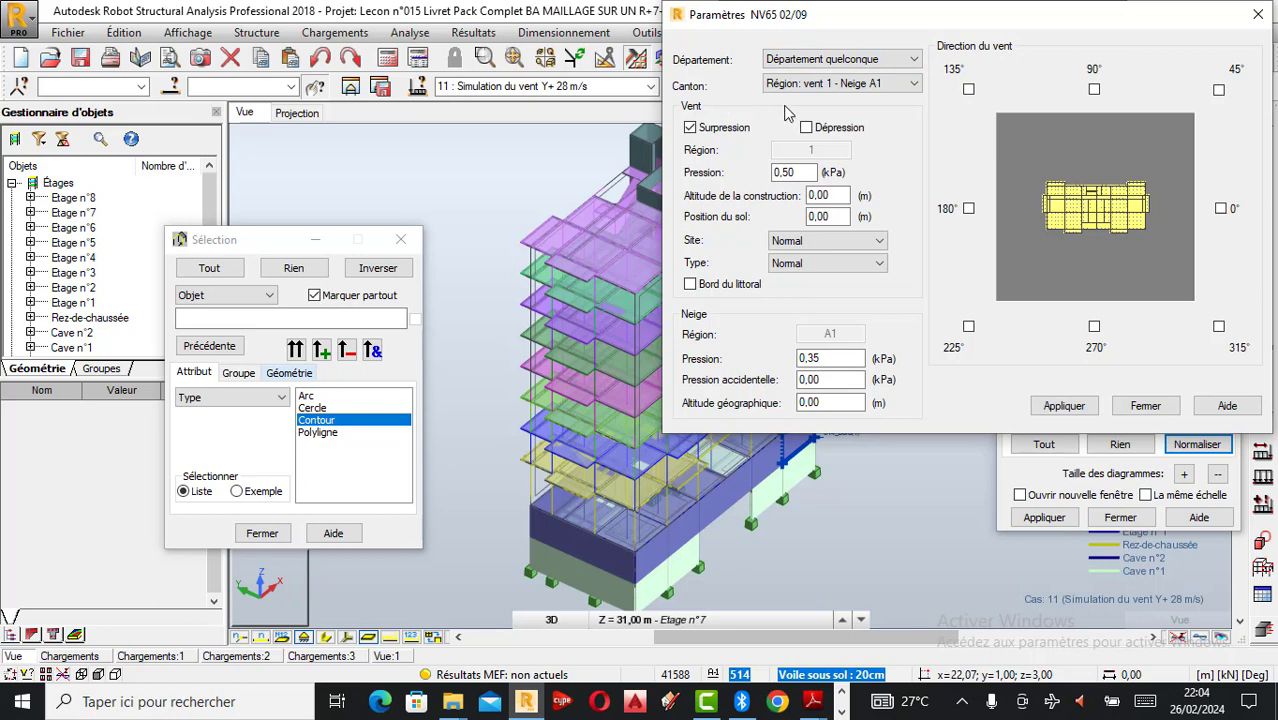
pyautogui.click(912, 86)
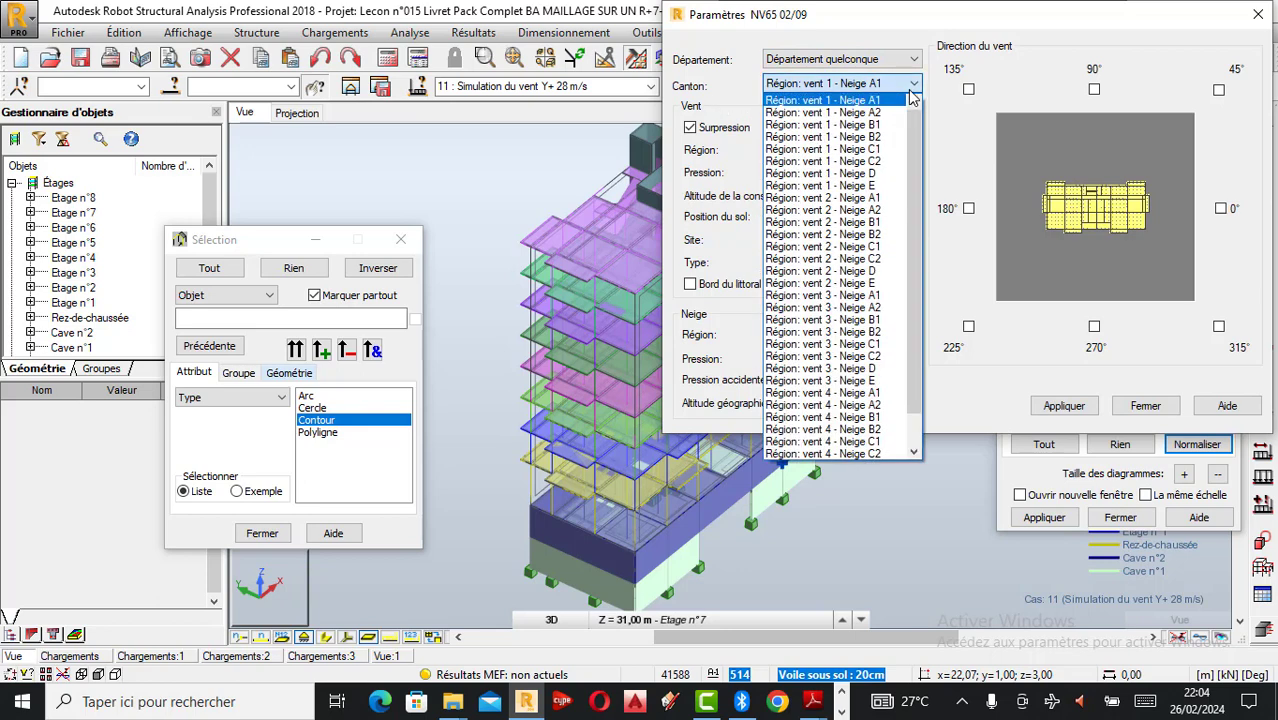
pyautogui.click(912, 88)
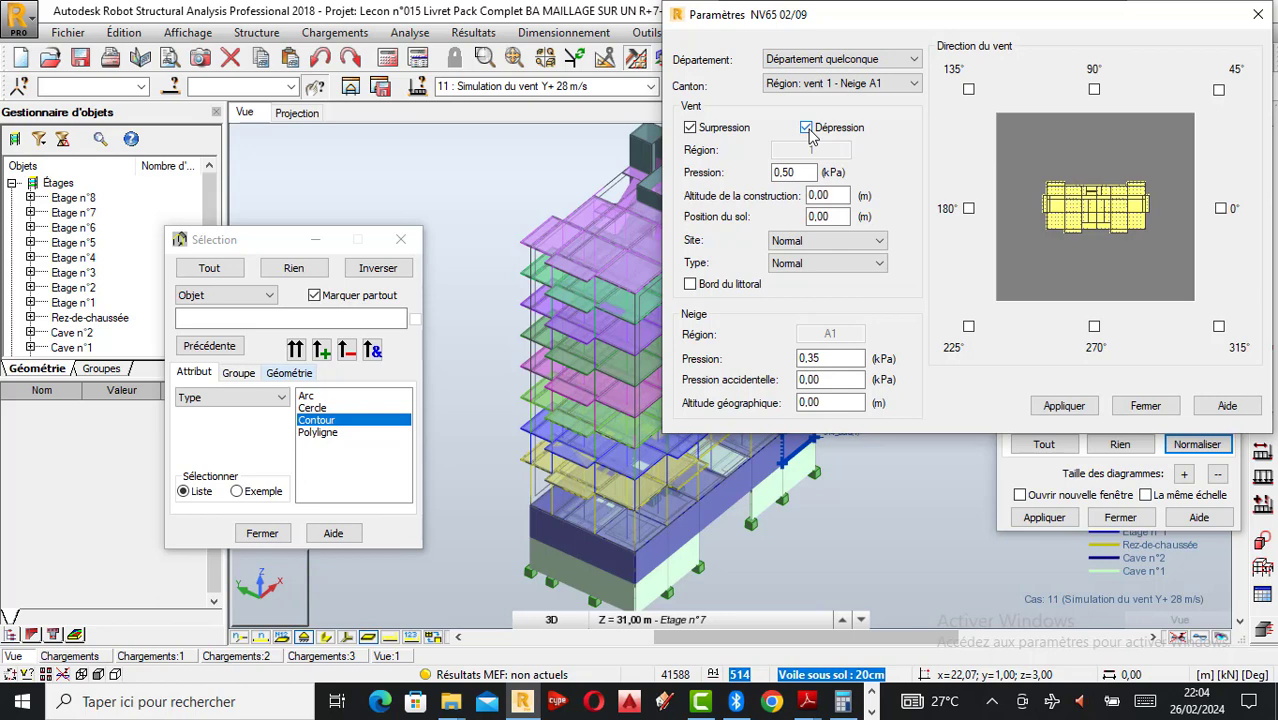
# Step: Leave Dépression disabled with only Surpression active, and set the wind pressure to 0,40 kPa
pyautogui.click(808, 130)
pyautogui.click(806, 128)
pyautogui.click(807, 128)
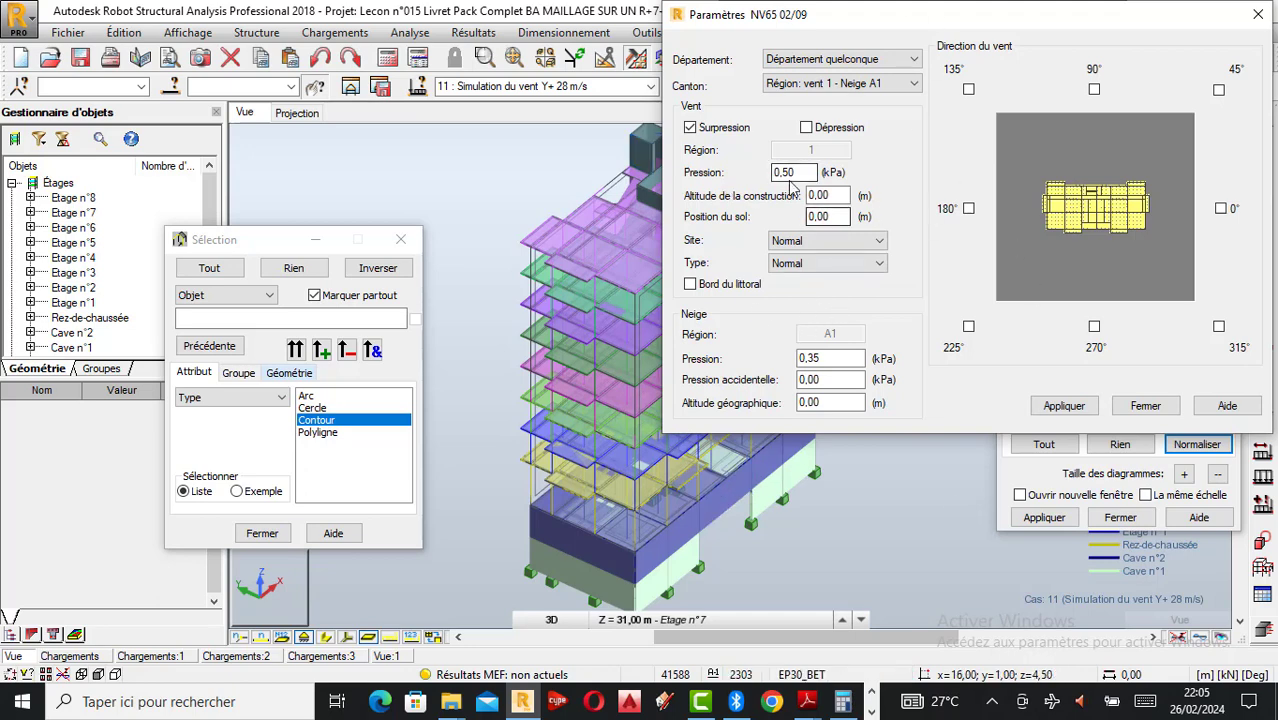
pyautogui.doubleClick(806, 176)
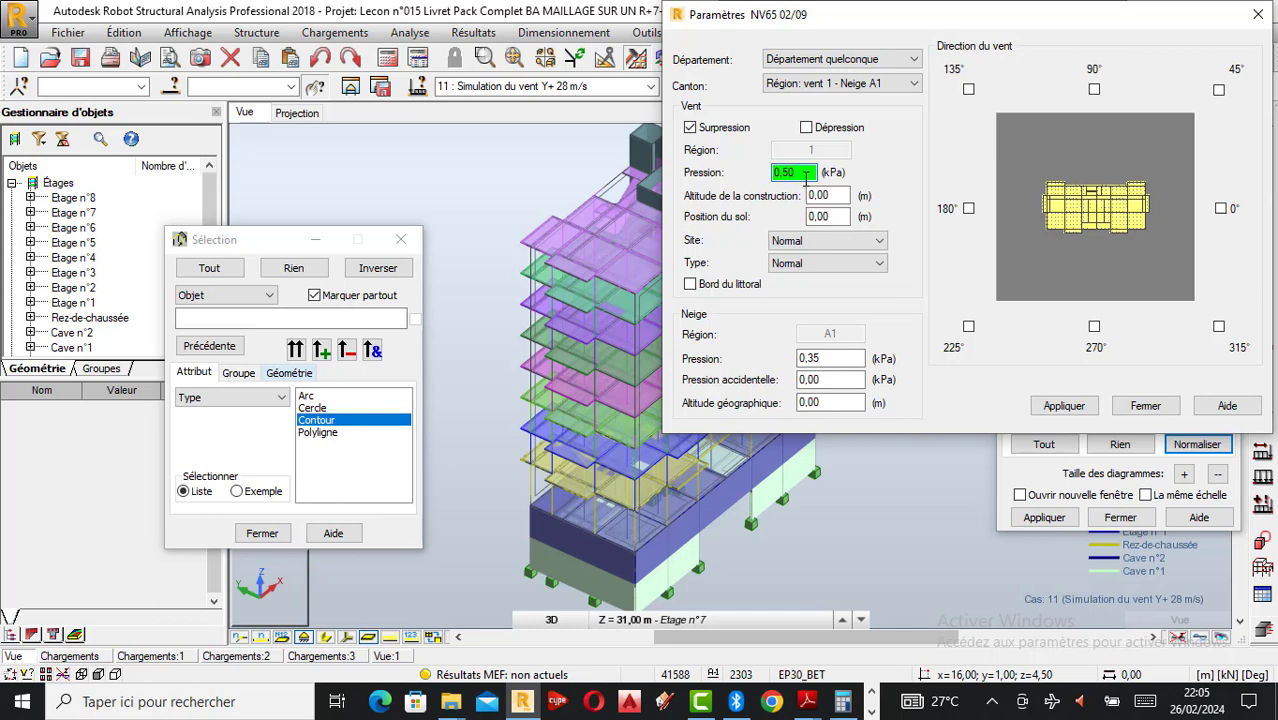
pyautogui.press('BackSpace')
pyautogui.press('BackSpace')
pyautogui.write('40')
pyautogui.click(842, 702)
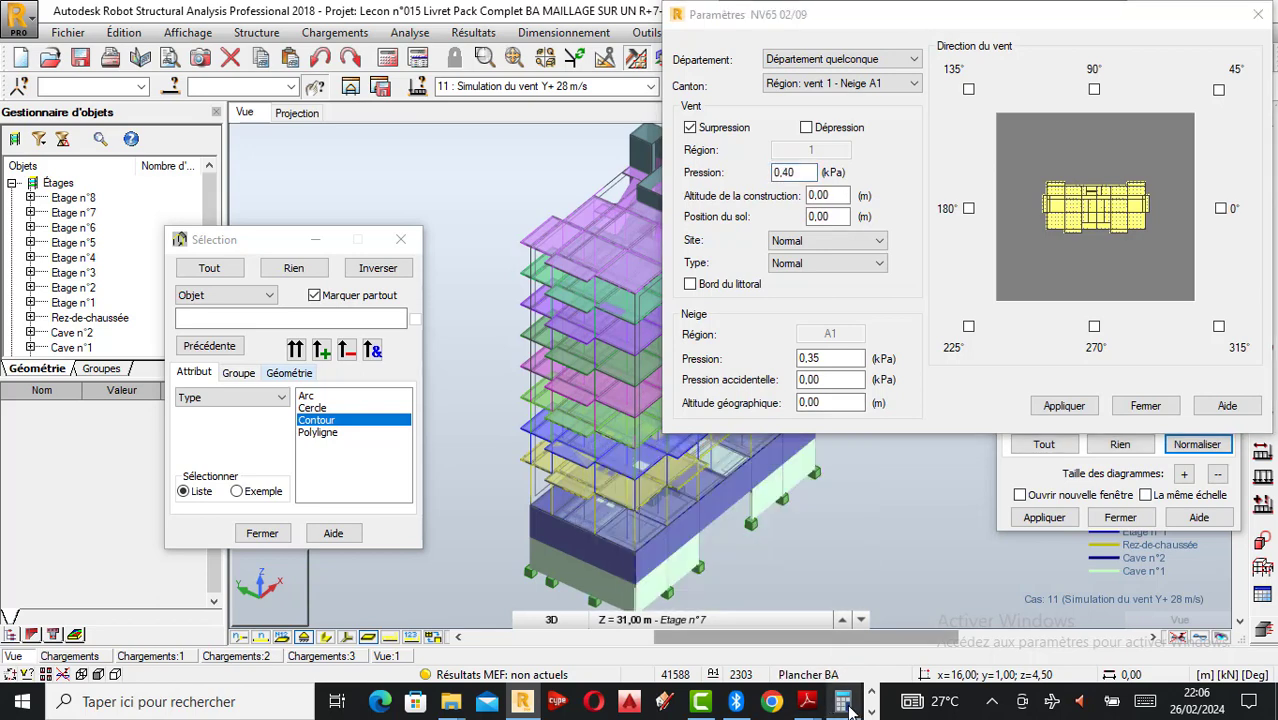
pyautogui.click(846, 705)
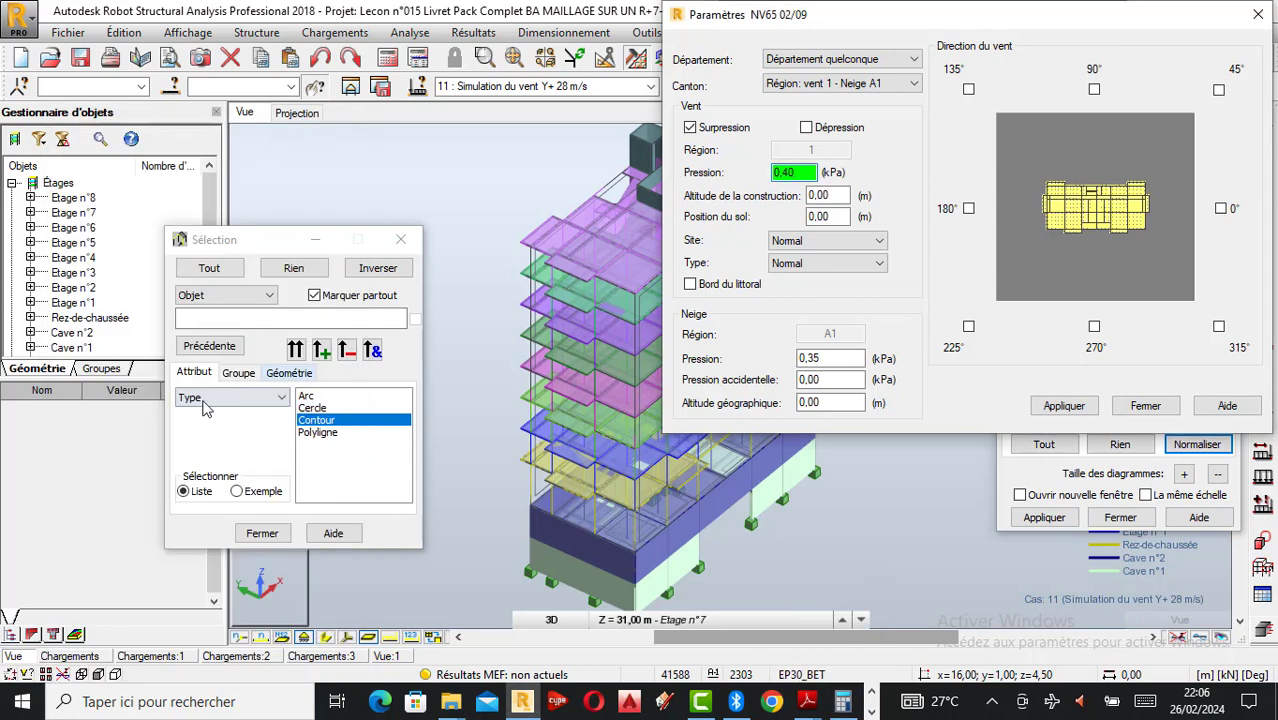
pyautogui.click(842, 702)
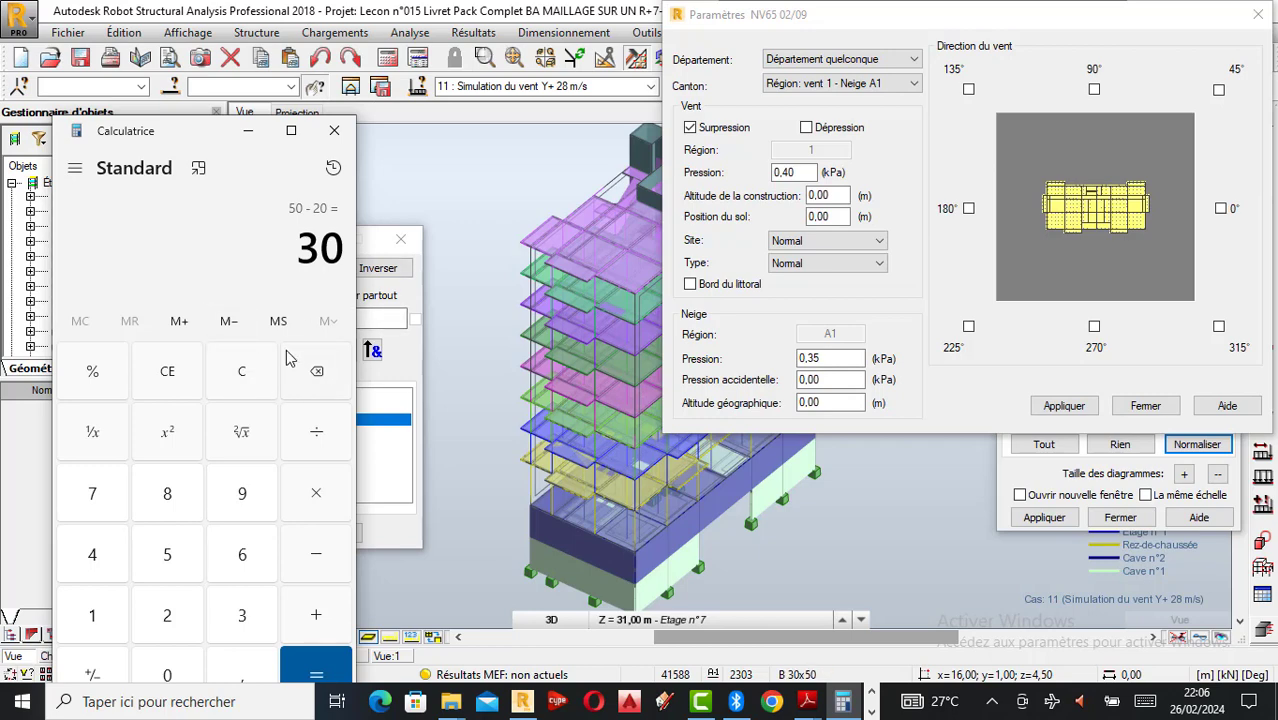
pyautogui.click(248, 130)
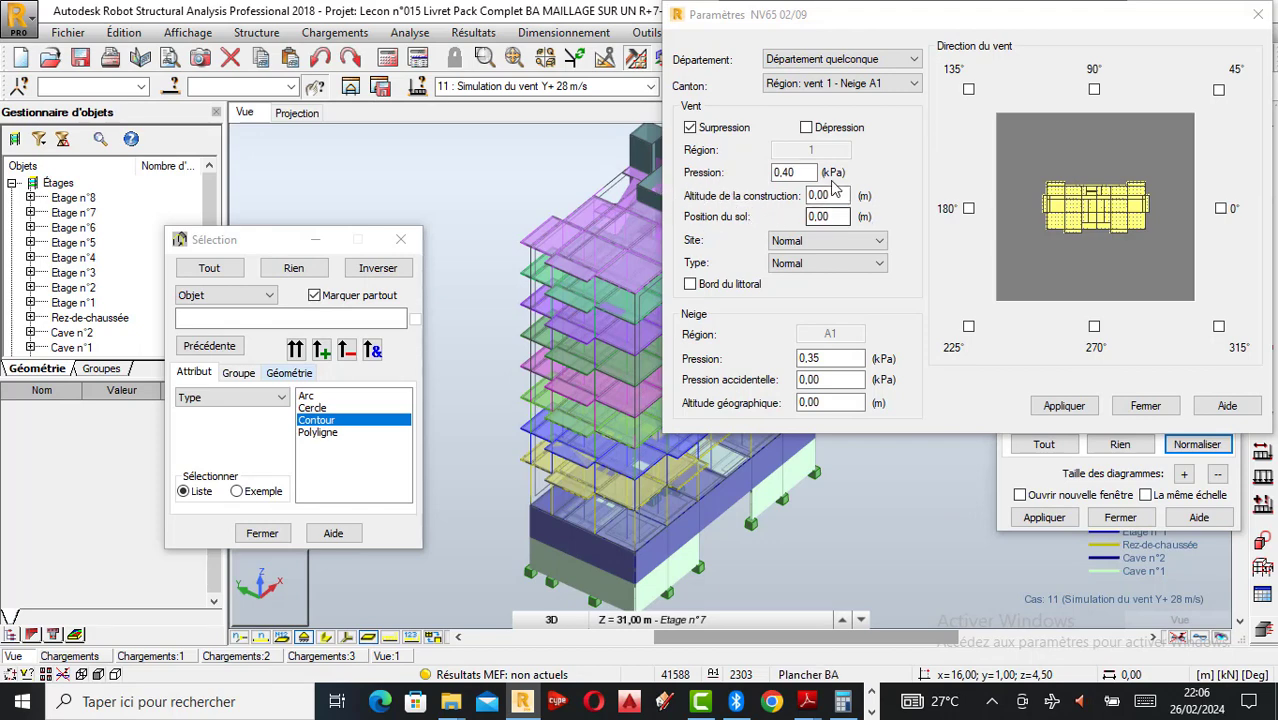
# Step: Switch to the Windows calculator and compute the building height as 3 × 7
pyautogui.click(843, 701)
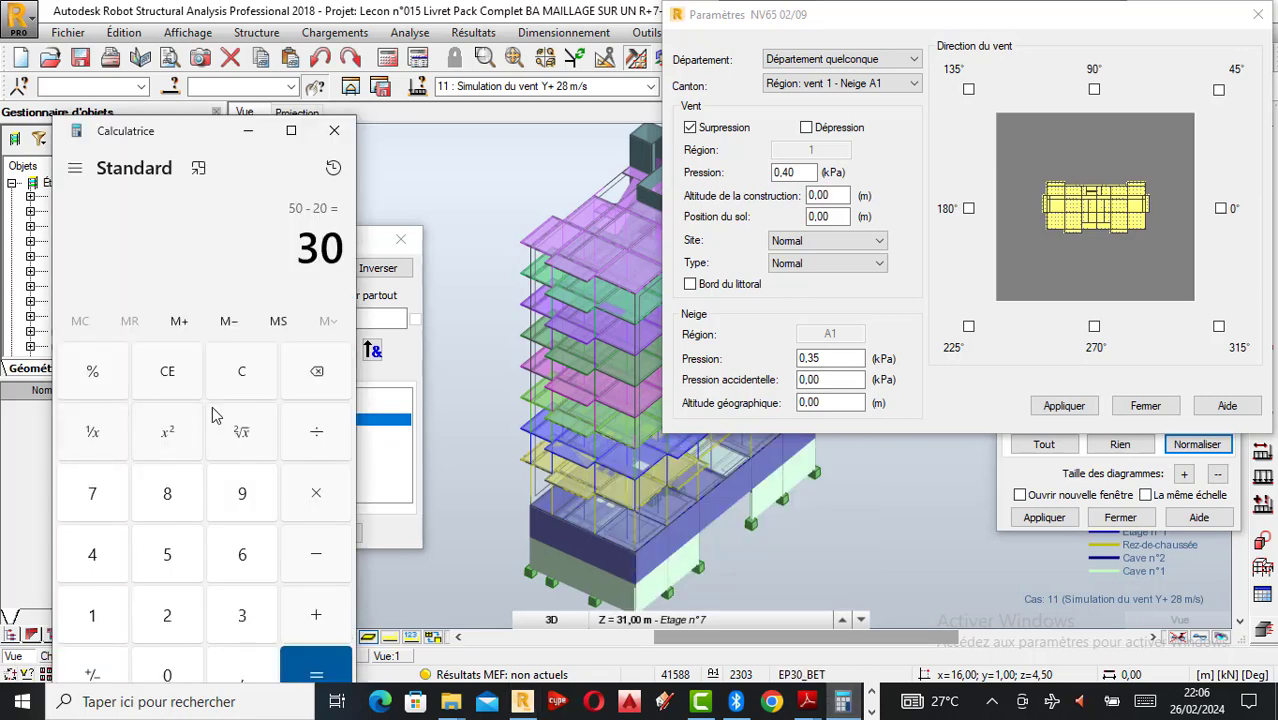
pyautogui.click(241, 371)
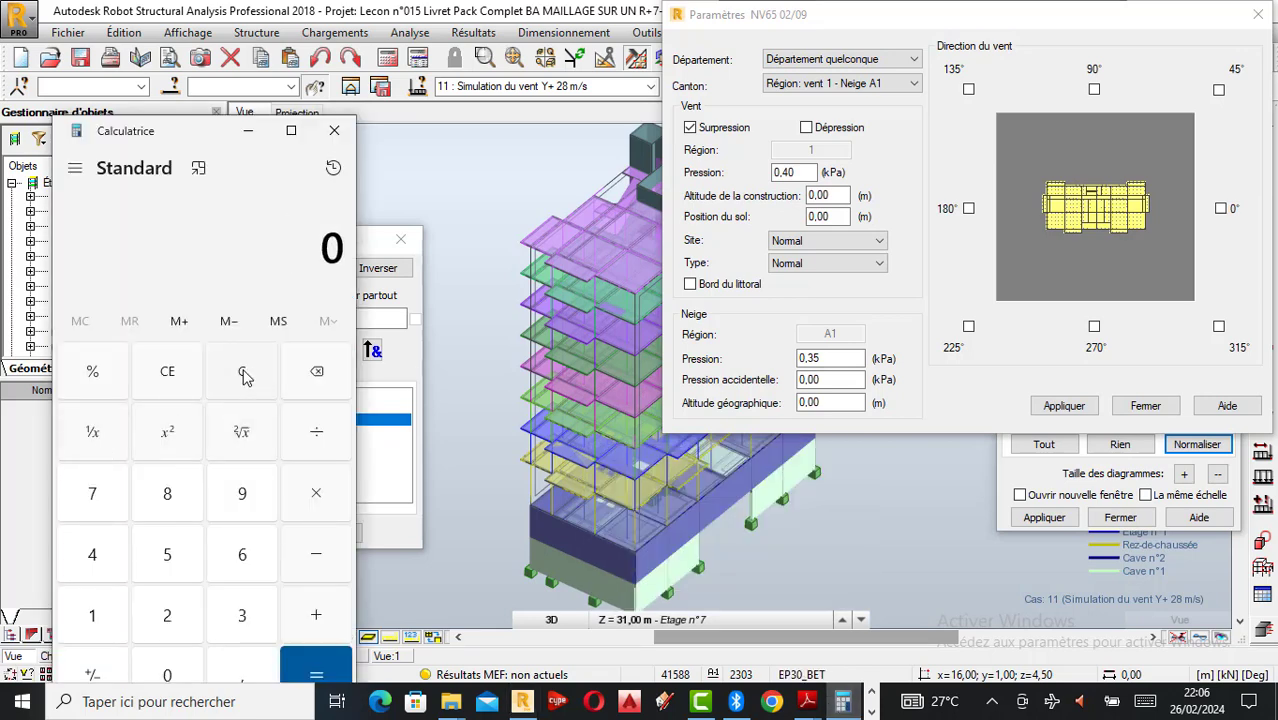
pyautogui.click(244, 614)
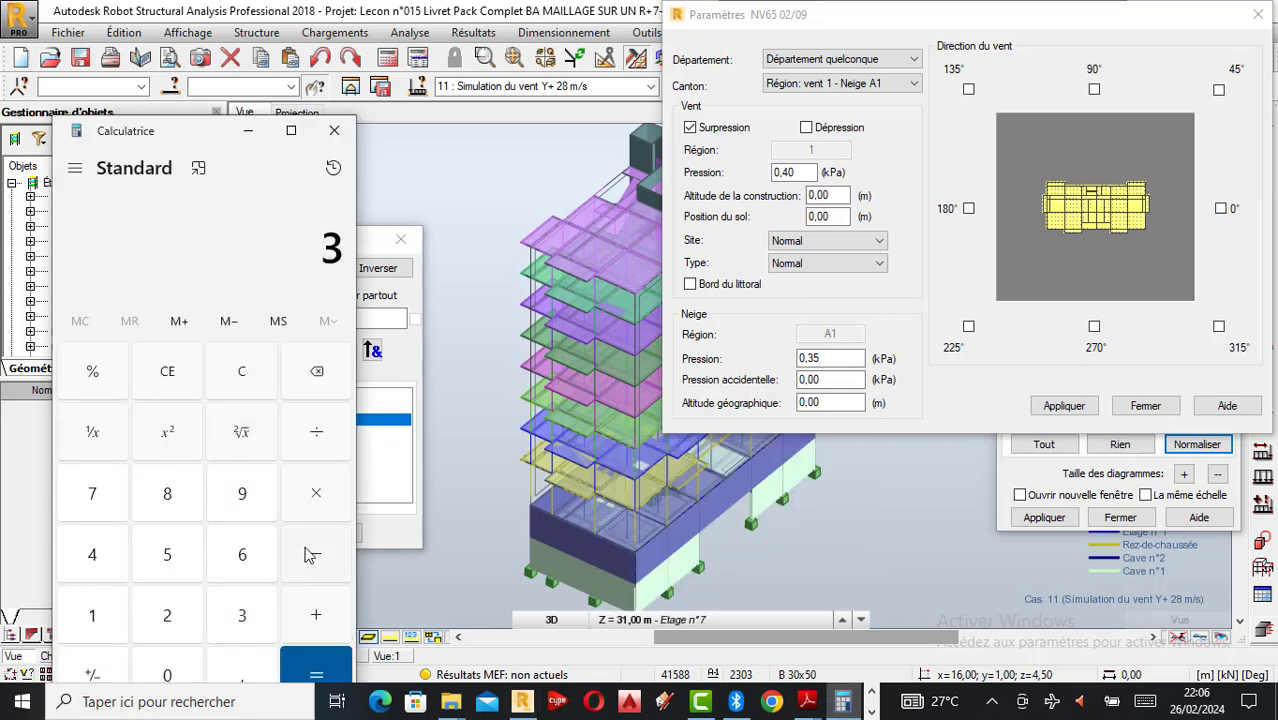
pyautogui.moveTo(205, 140); pyautogui.dragTo(188, 78)
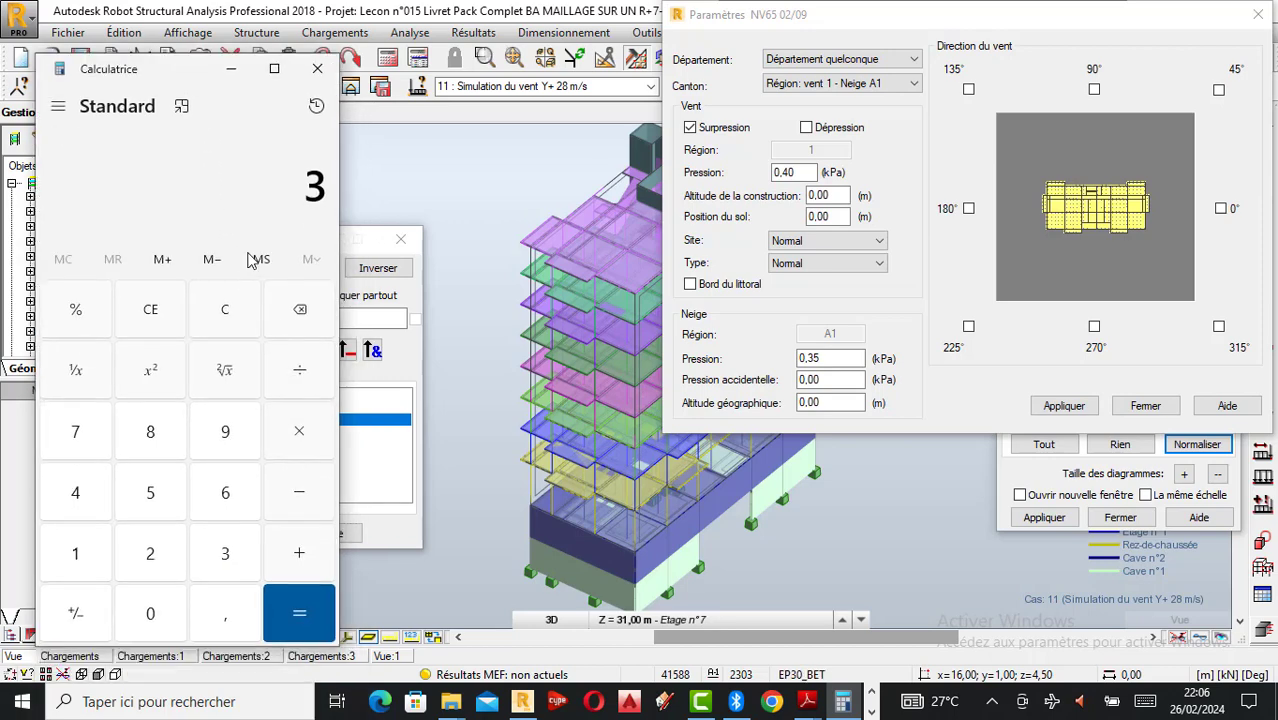
pyautogui.click(308, 456)
pyautogui.click(78, 440)
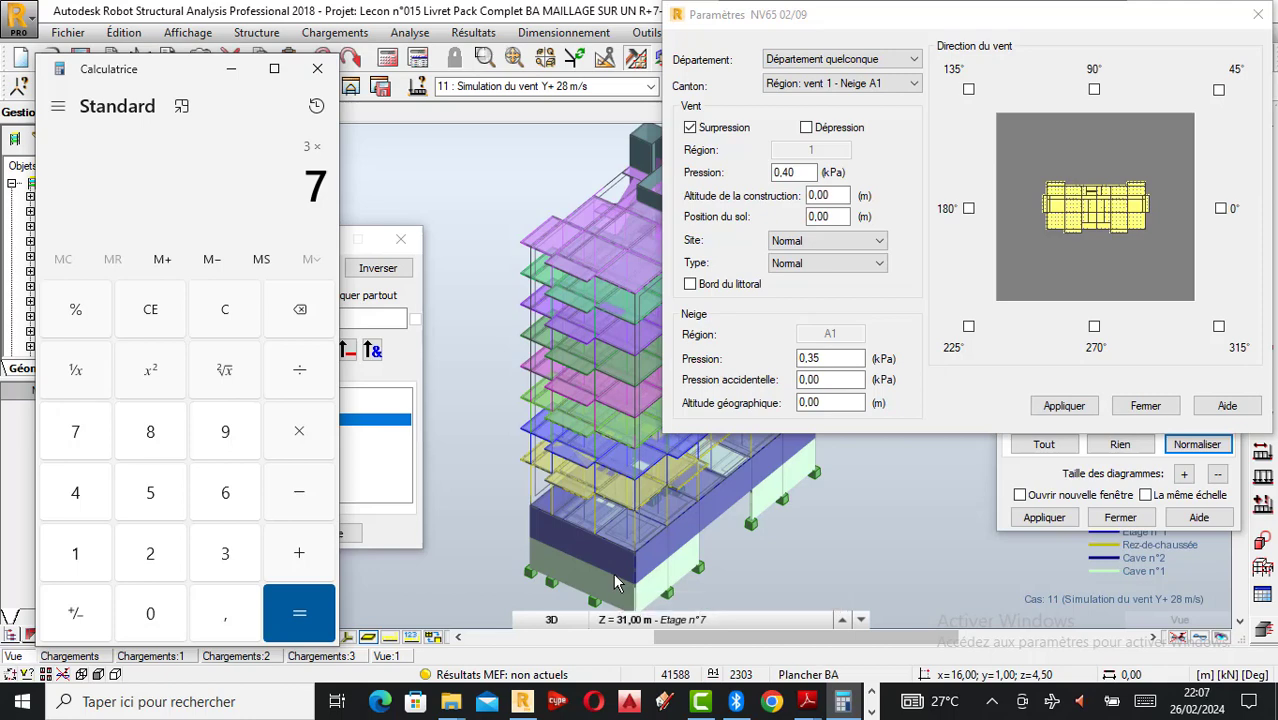
pyautogui.click(293, 618)
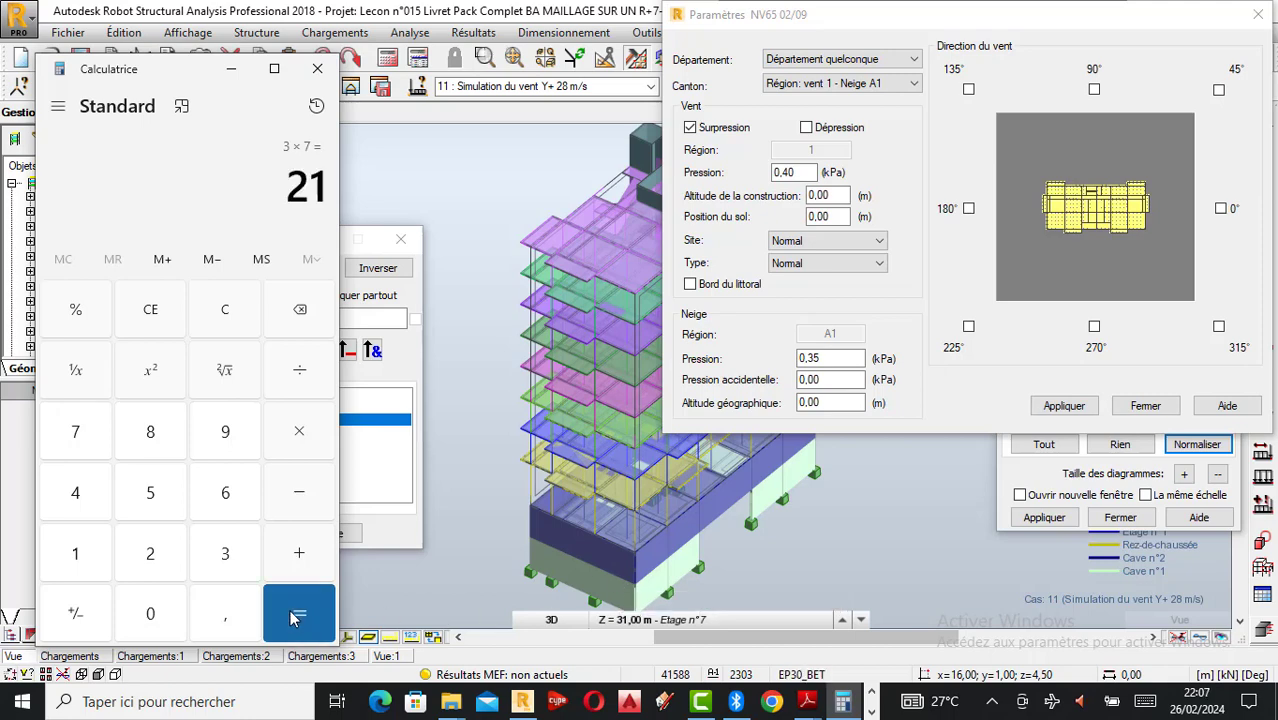
# Step: Back in the NV65 parameters, set Altitude de la construction to 21 m and the wind site to Exposé
pyautogui.click(773, 181)
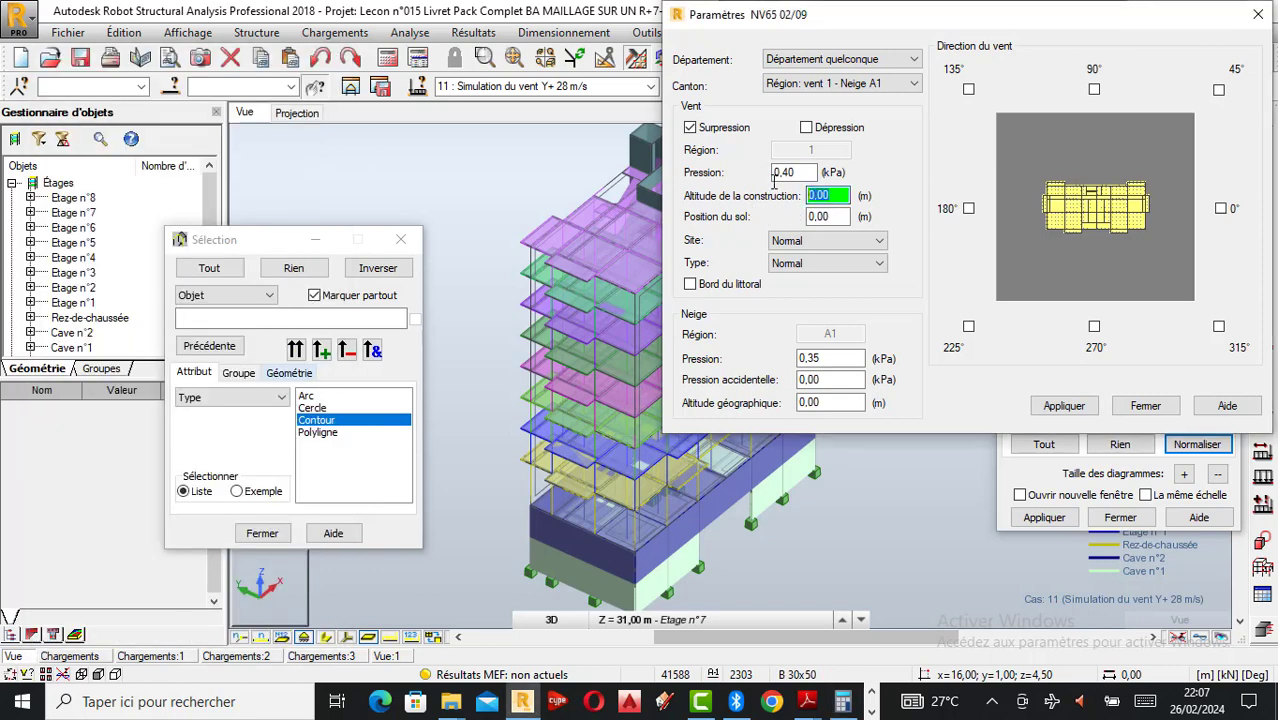
pyautogui.write('21')
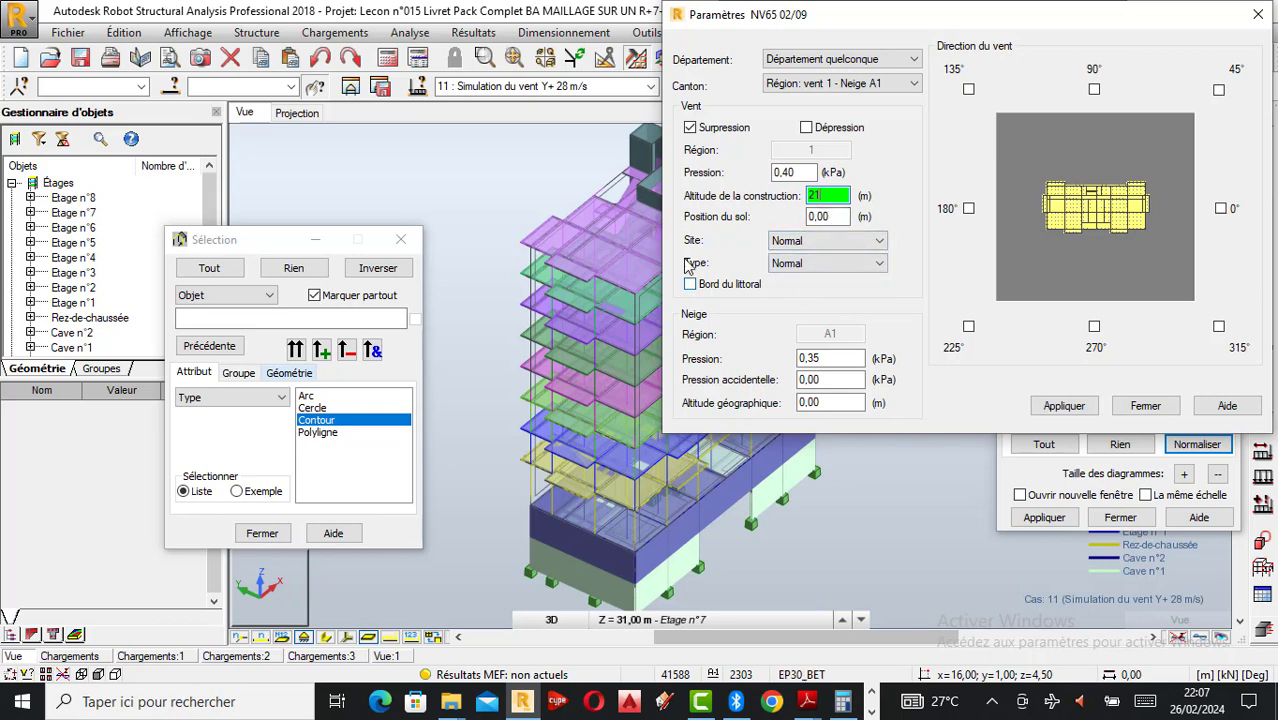
pyautogui.click(842, 248)
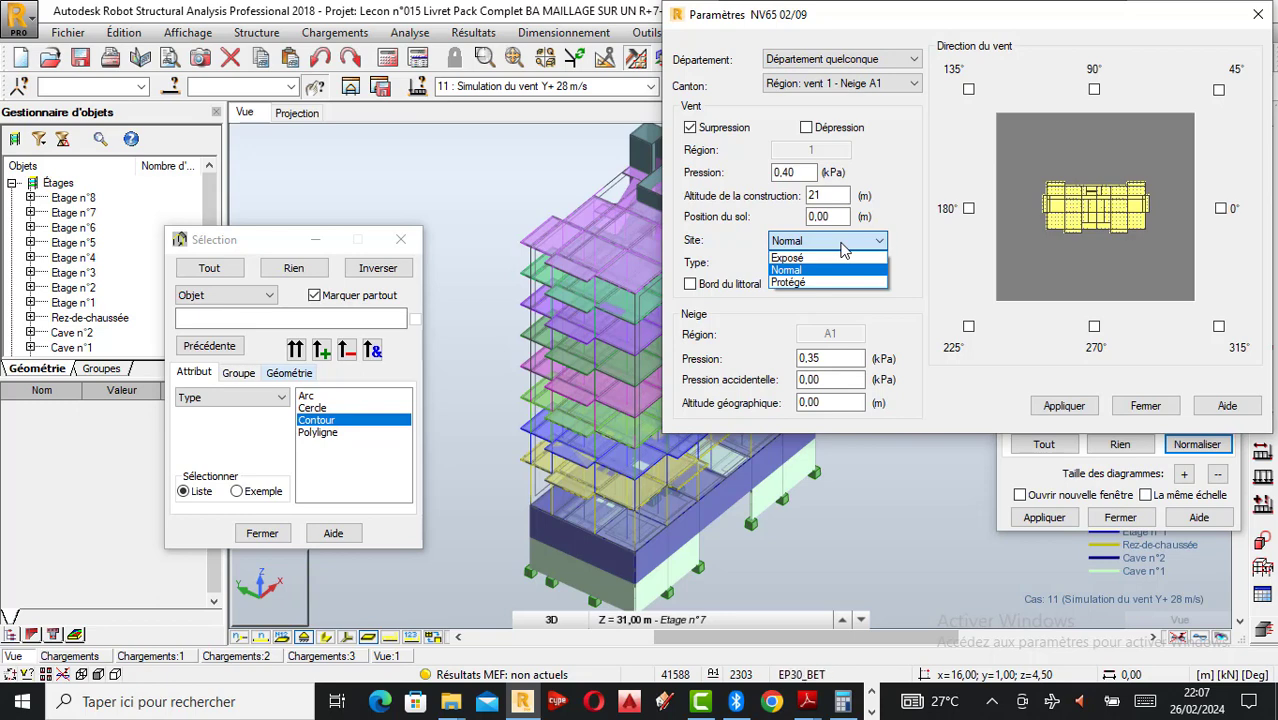
pyautogui.click(838, 257)
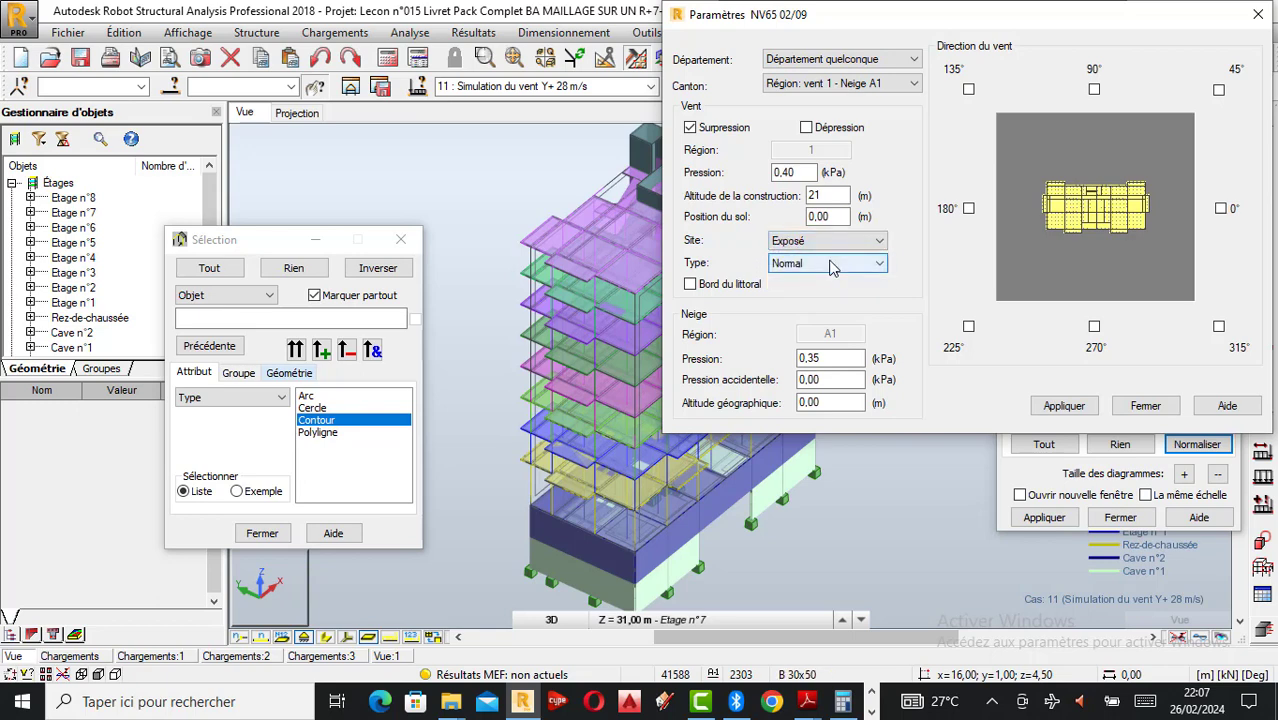
# Step: Try the Extrême wind type and the Bord du littoral option, ending with type Normal and the coastal option disabled
pyautogui.click(830, 266)
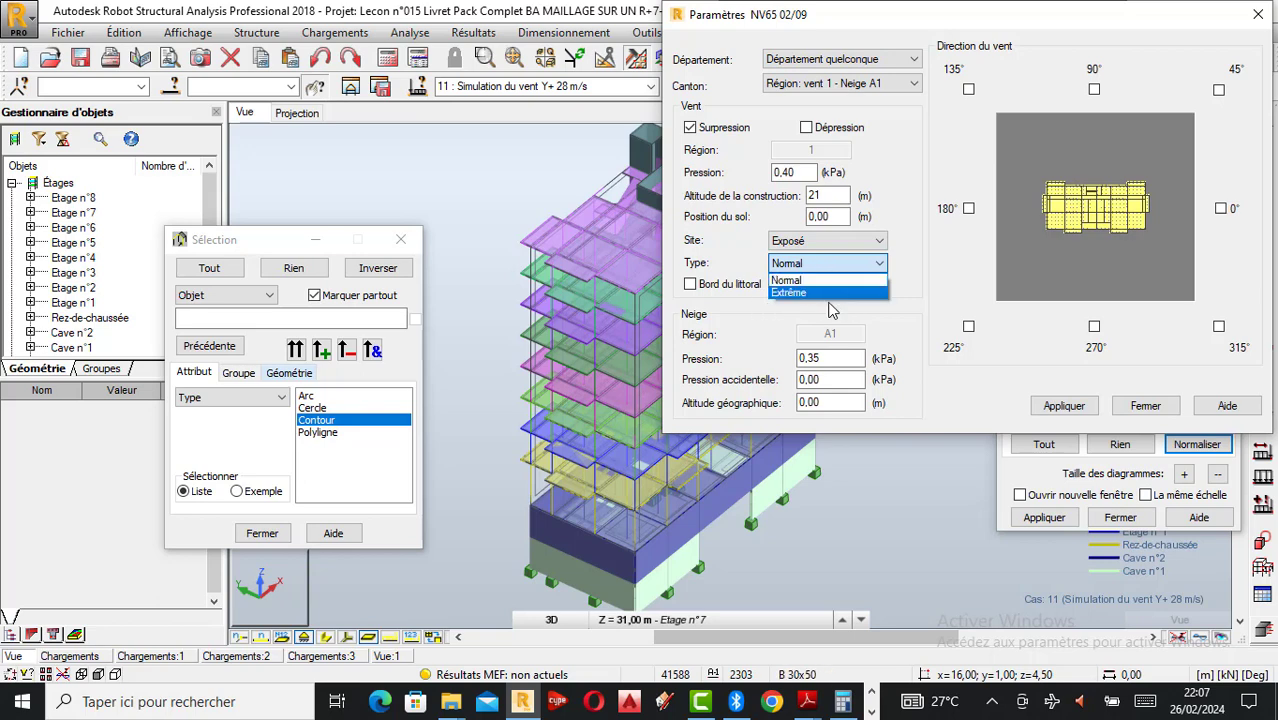
pyautogui.click(812, 286)
pyautogui.click(813, 216)
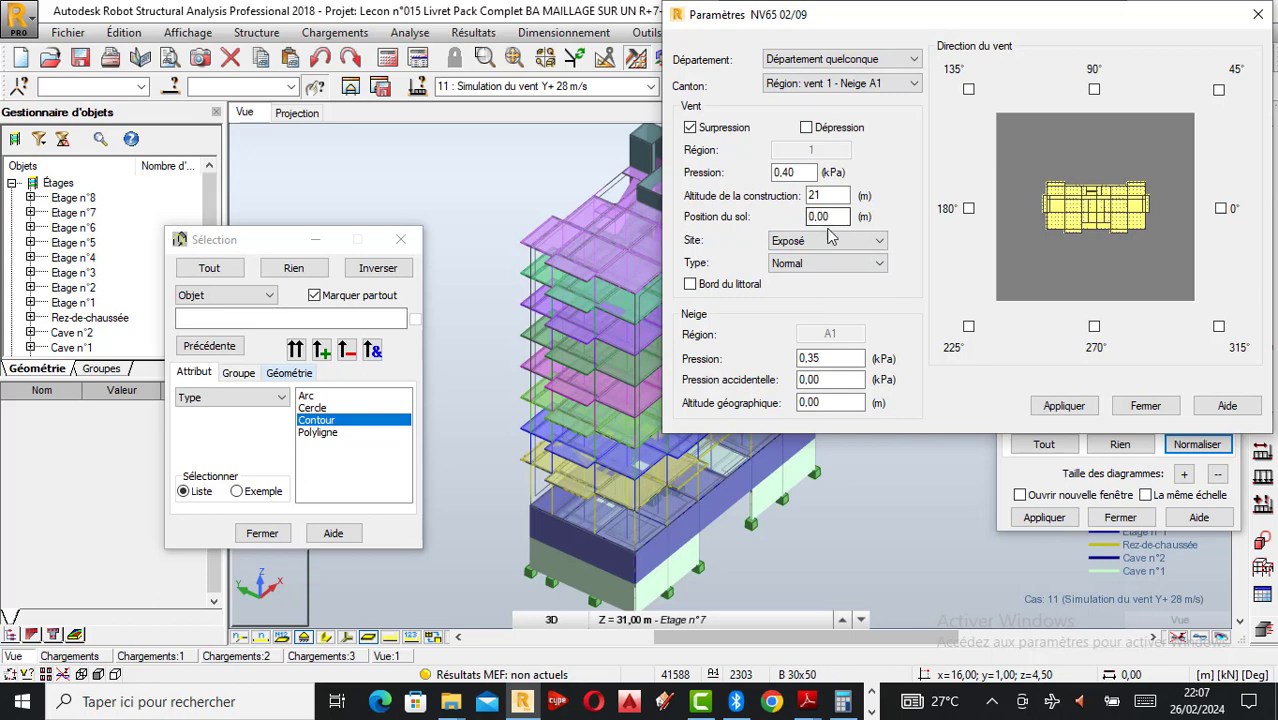
pyautogui.click(838, 272)
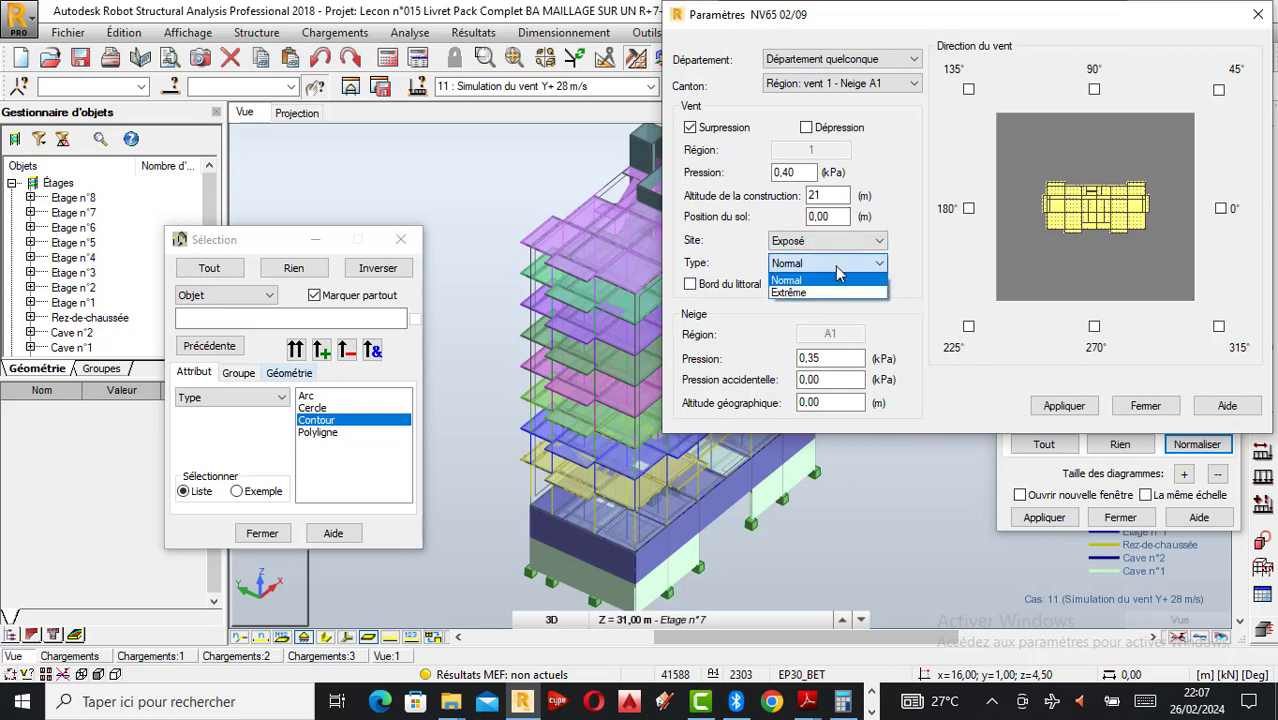
pyautogui.click(816, 294)
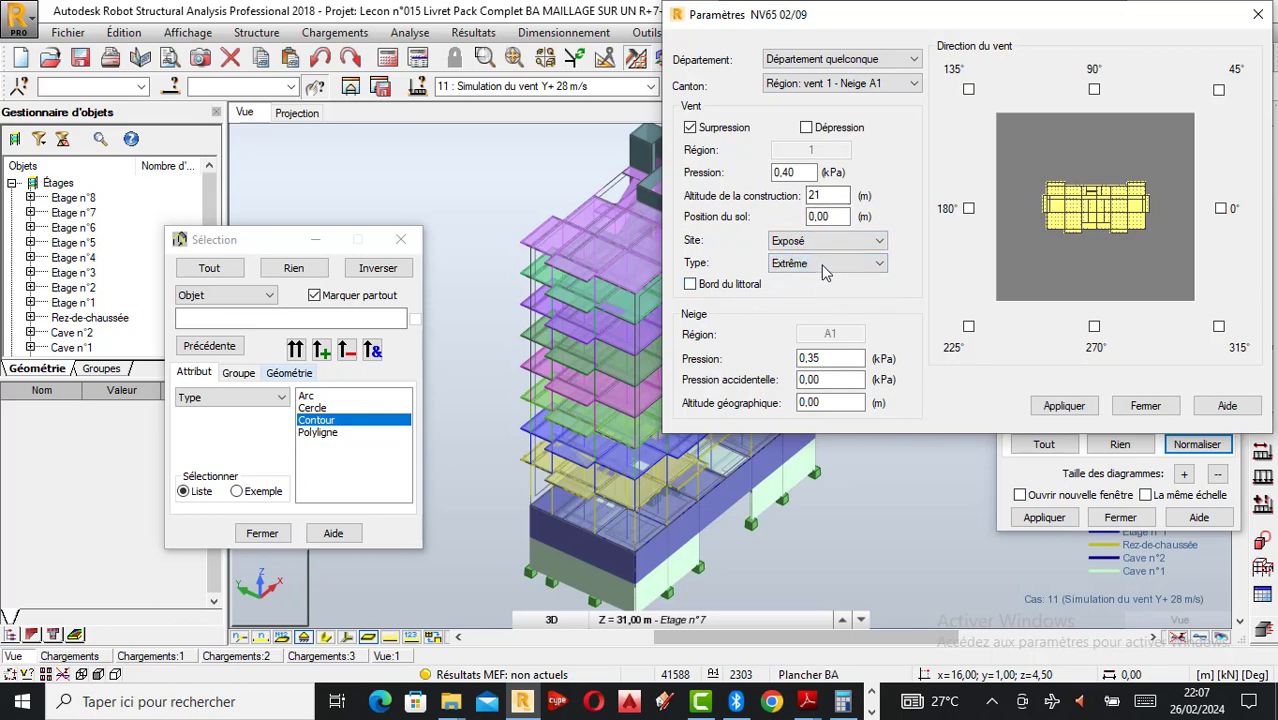
pyautogui.click(806, 266)
pyautogui.click(808, 283)
pyautogui.click(806, 266)
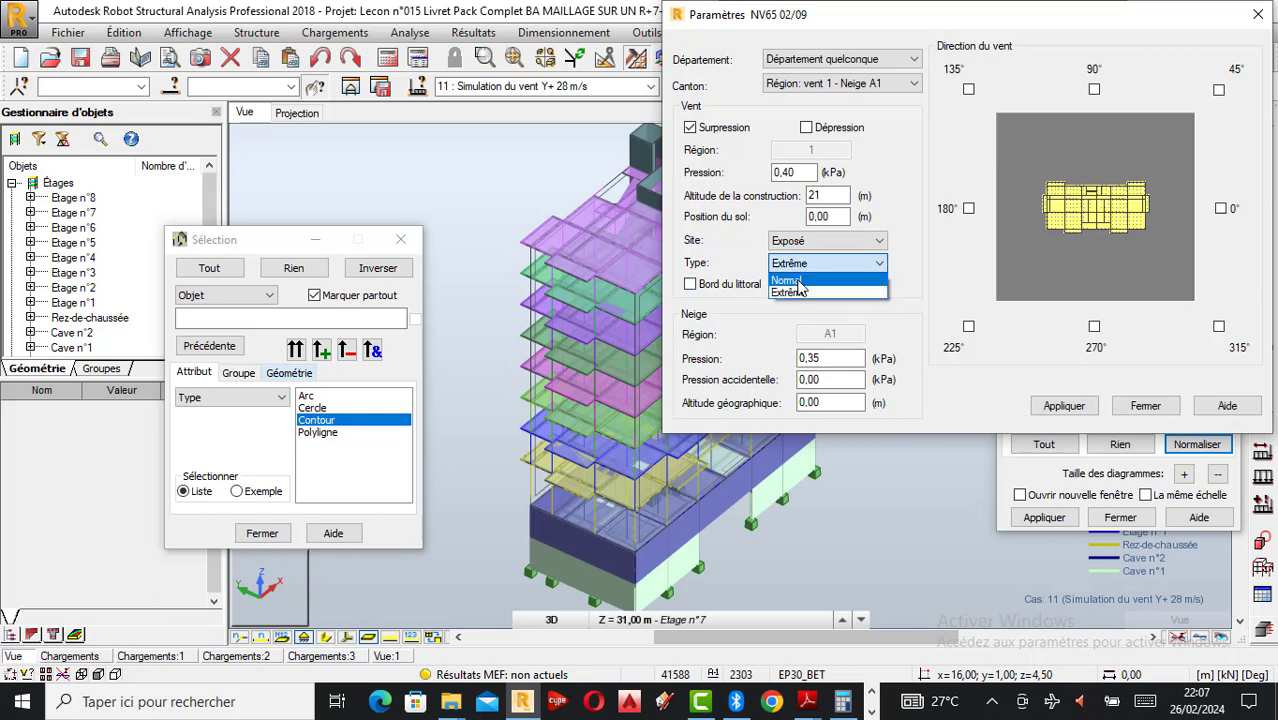
pyautogui.click(795, 280)
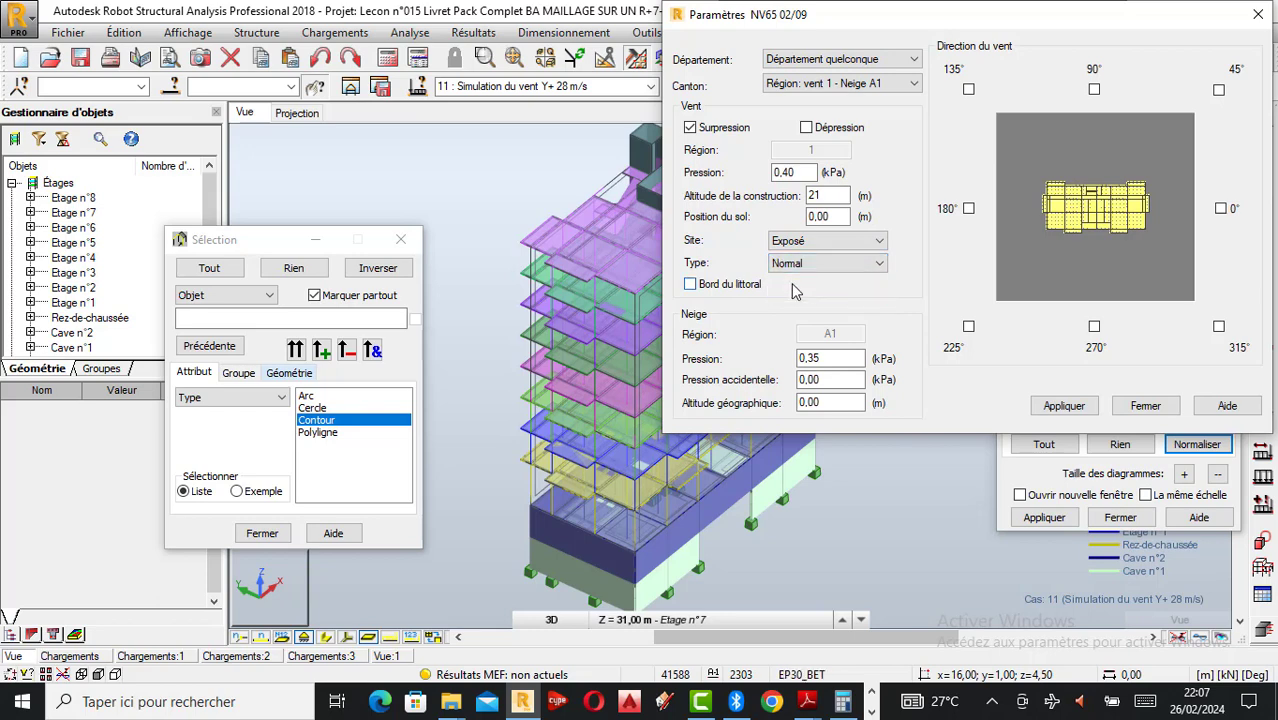
pyautogui.click(689, 285)
pyautogui.click(690, 284)
# Step: Set the snow pressure to 0 kPa and the wind pressure to 0.25 kPa
pyautogui.click(850, 380)
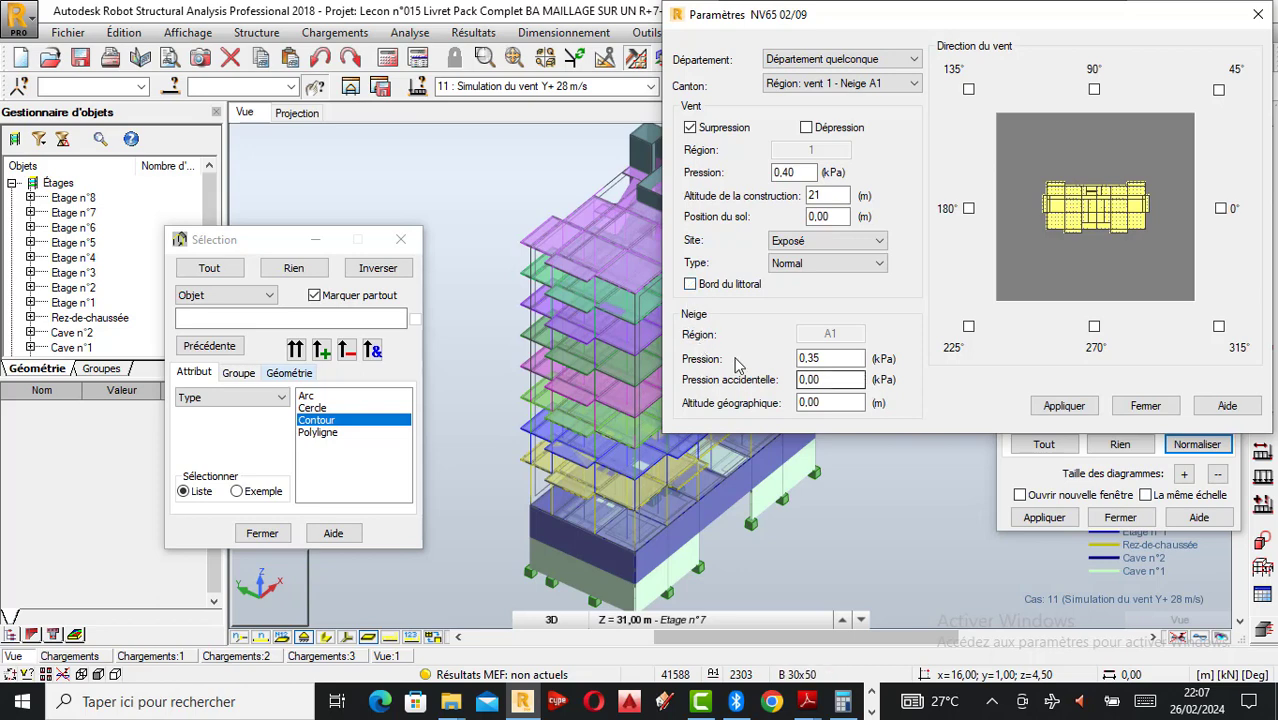
pyautogui.hotkey('shift', 'Tab')
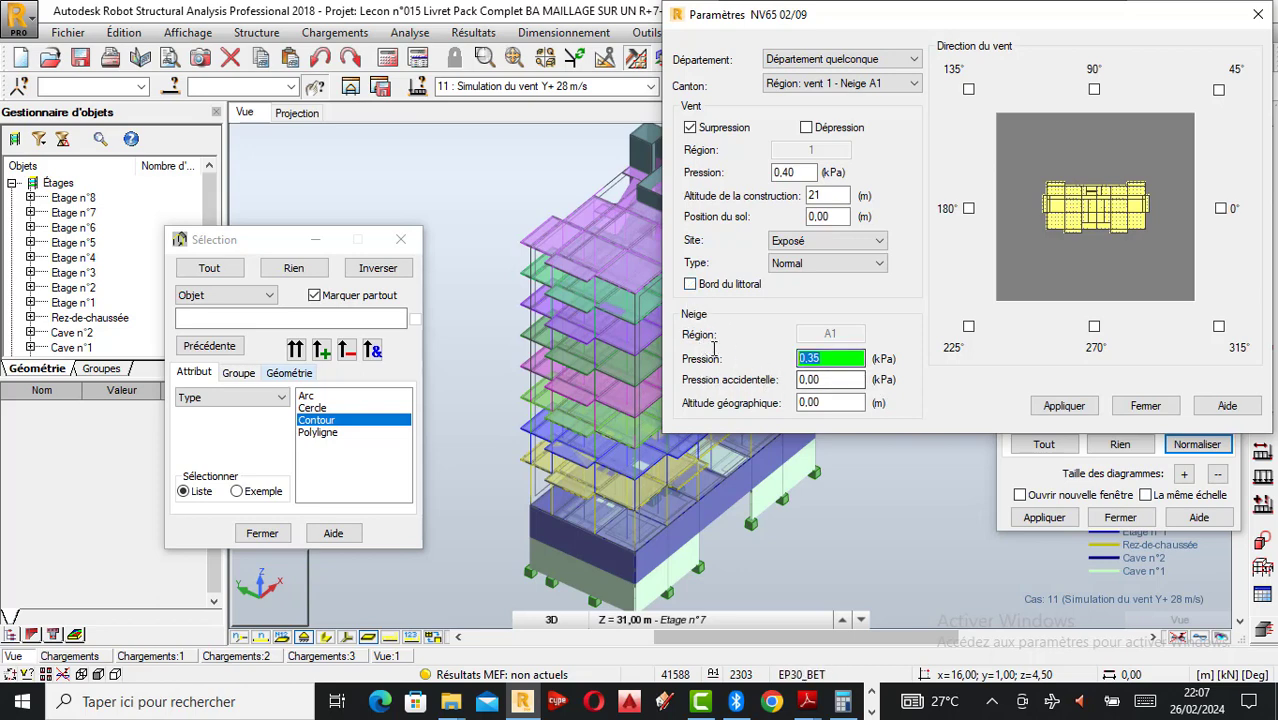
pyautogui.write('0')
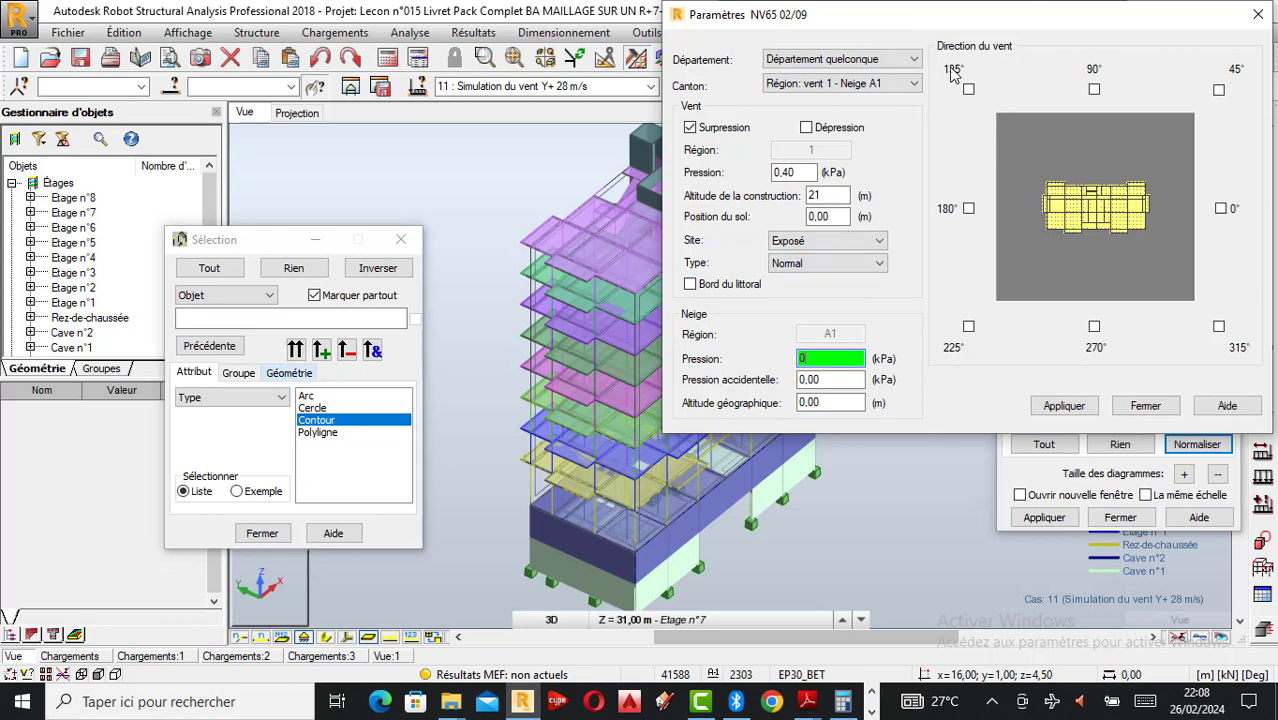
pyautogui.click(805, 173)
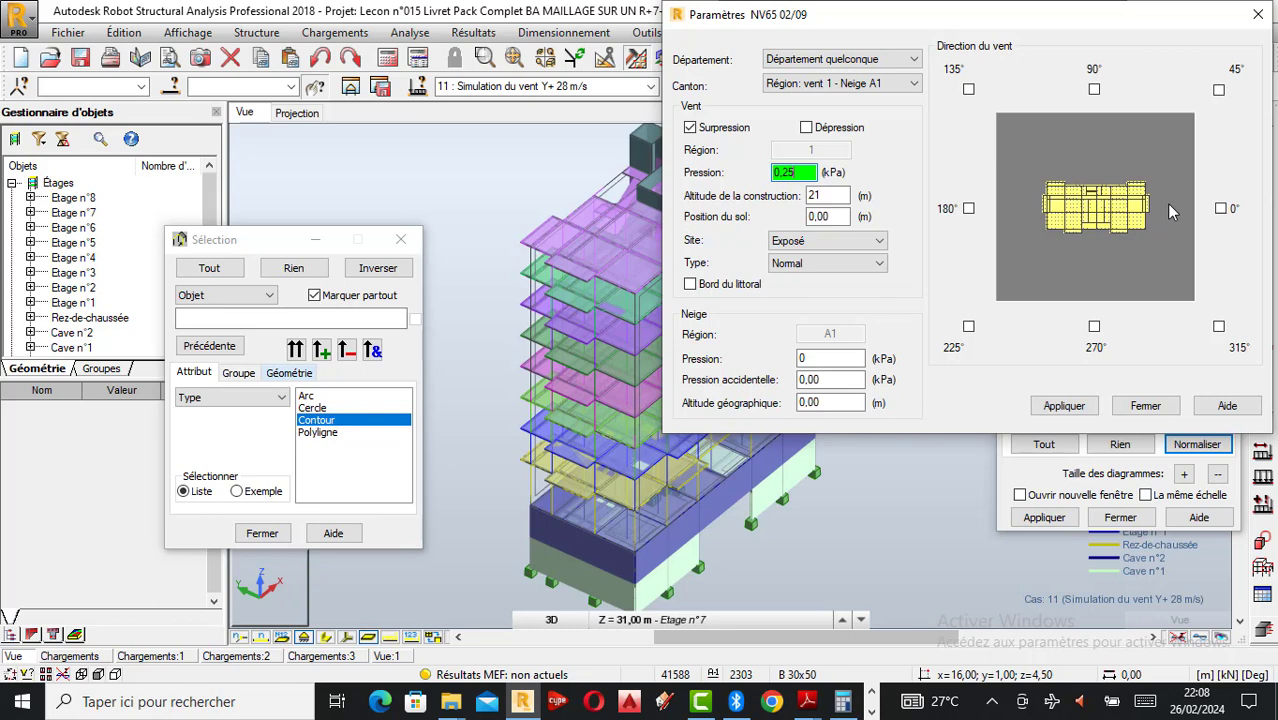
# Step: Enable the wind directions 90°, 270°, 225°, 315°, 135° and 45°, and apply the NV65 parameters
pyautogui.click(1094, 89)
pyautogui.click(1094, 326)
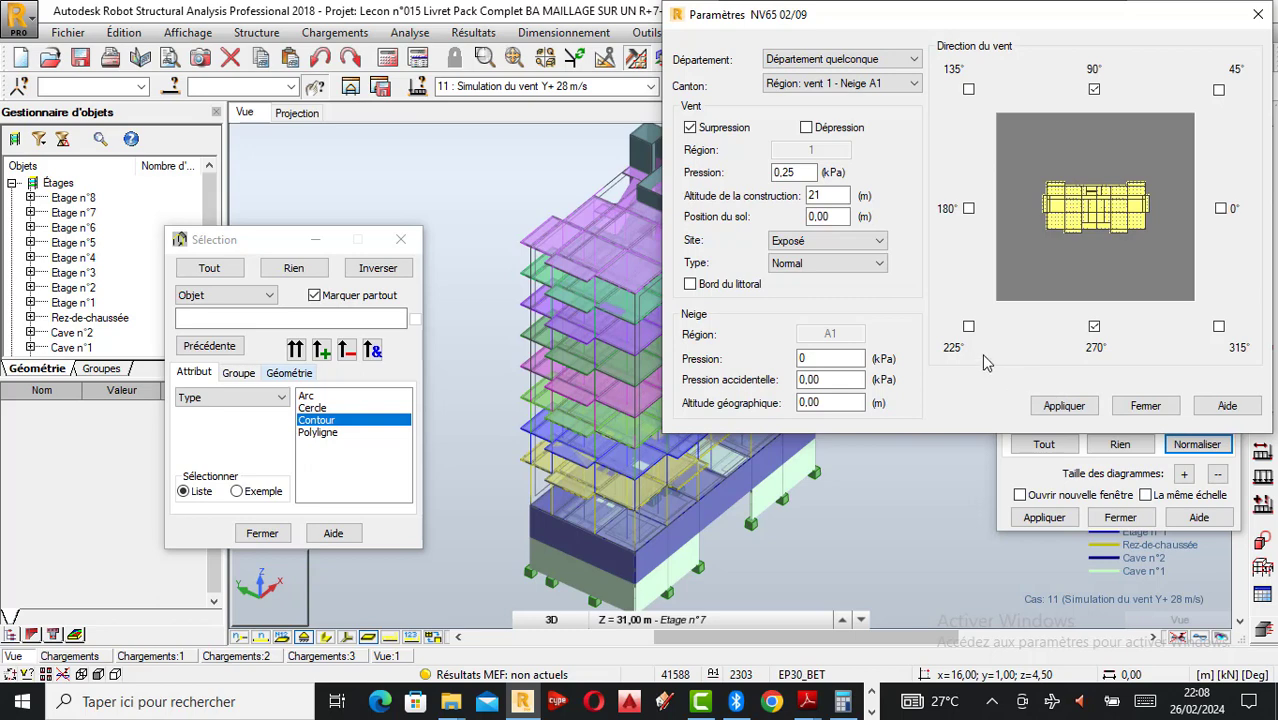
pyautogui.click(969, 327)
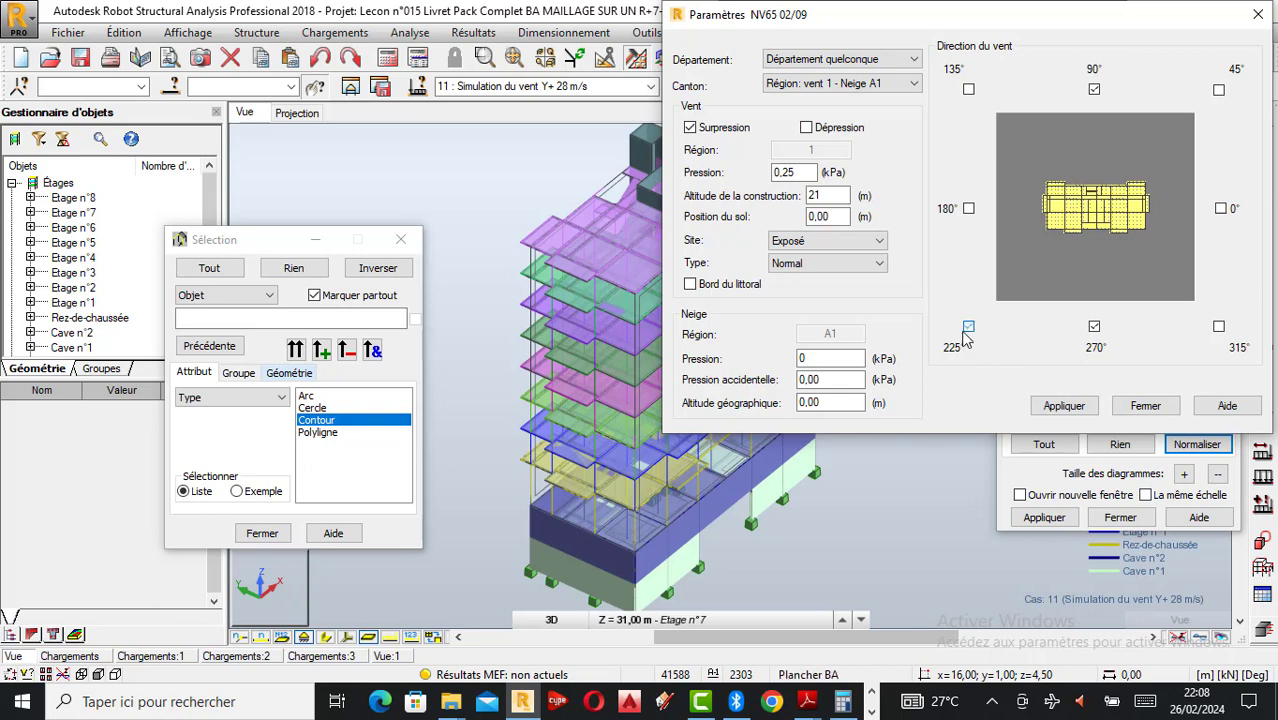
pyautogui.click(1219, 327)
pyautogui.click(968, 90)
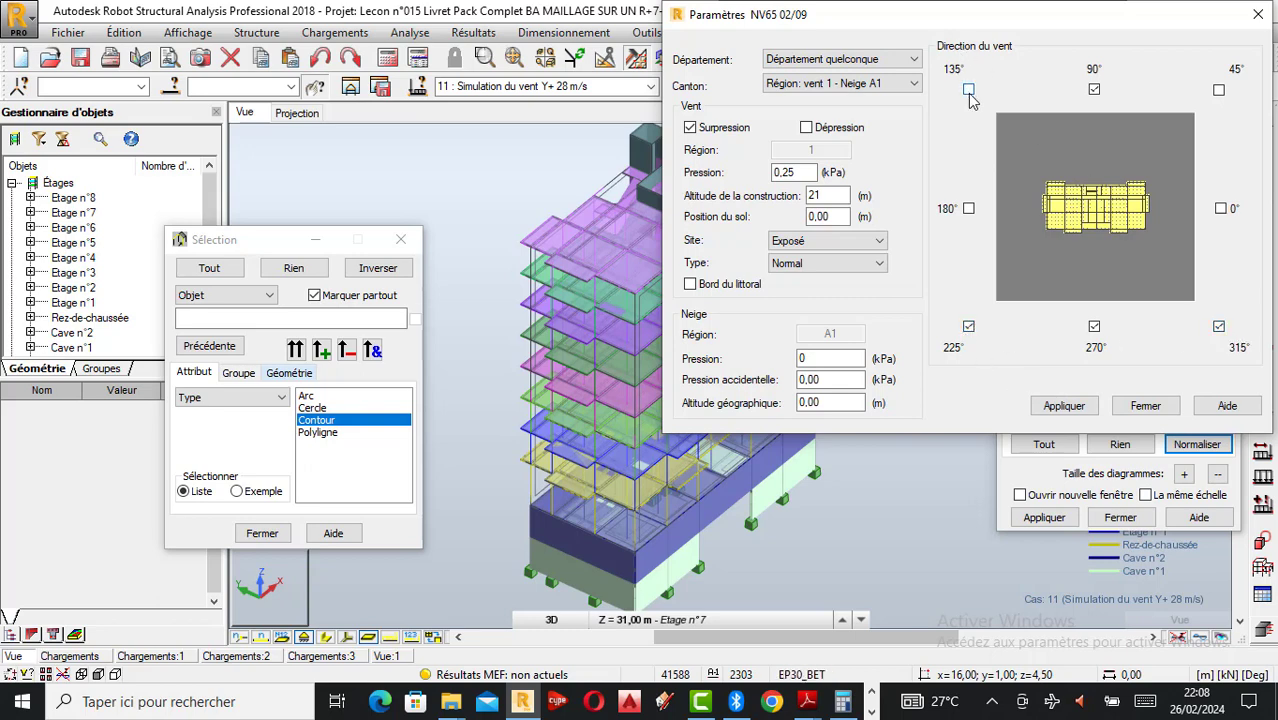
pyautogui.click(1219, 90)
pyautogui.click(1066, 406)
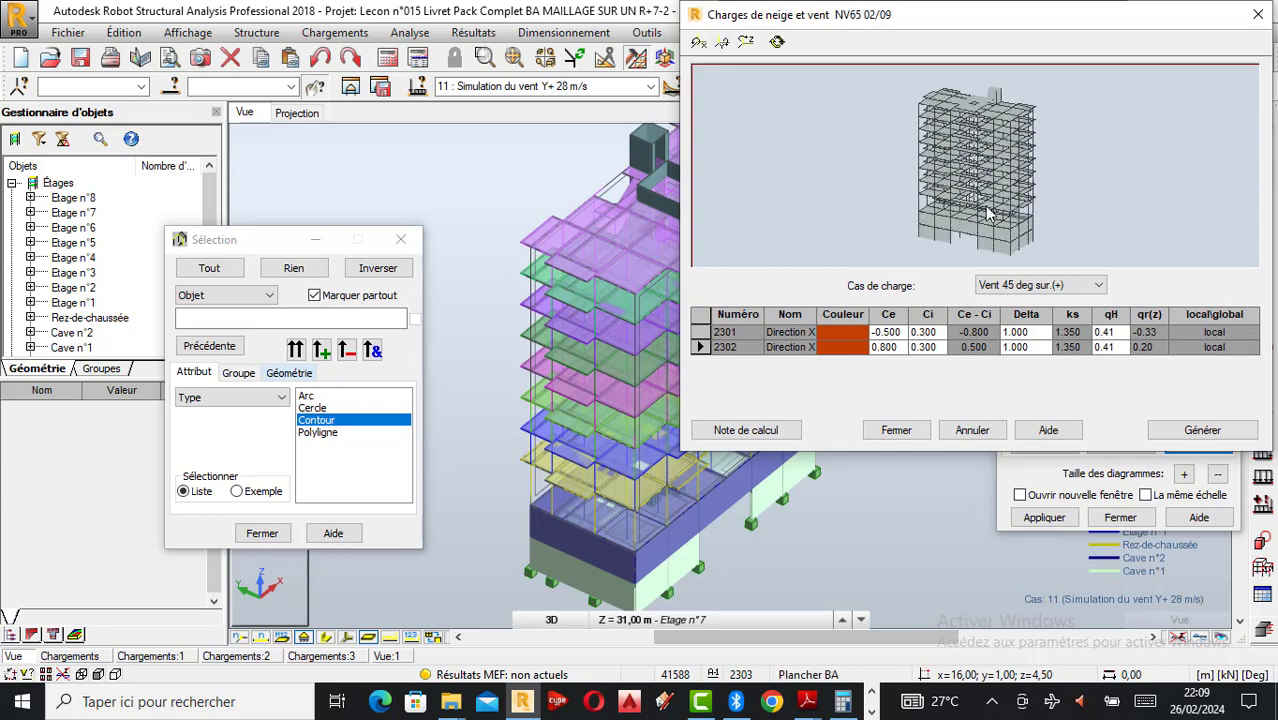
# Step: Review the list of wind load cases in Charges de neige et vent and generate the wind loads
pyautogui.click(1100, 287)
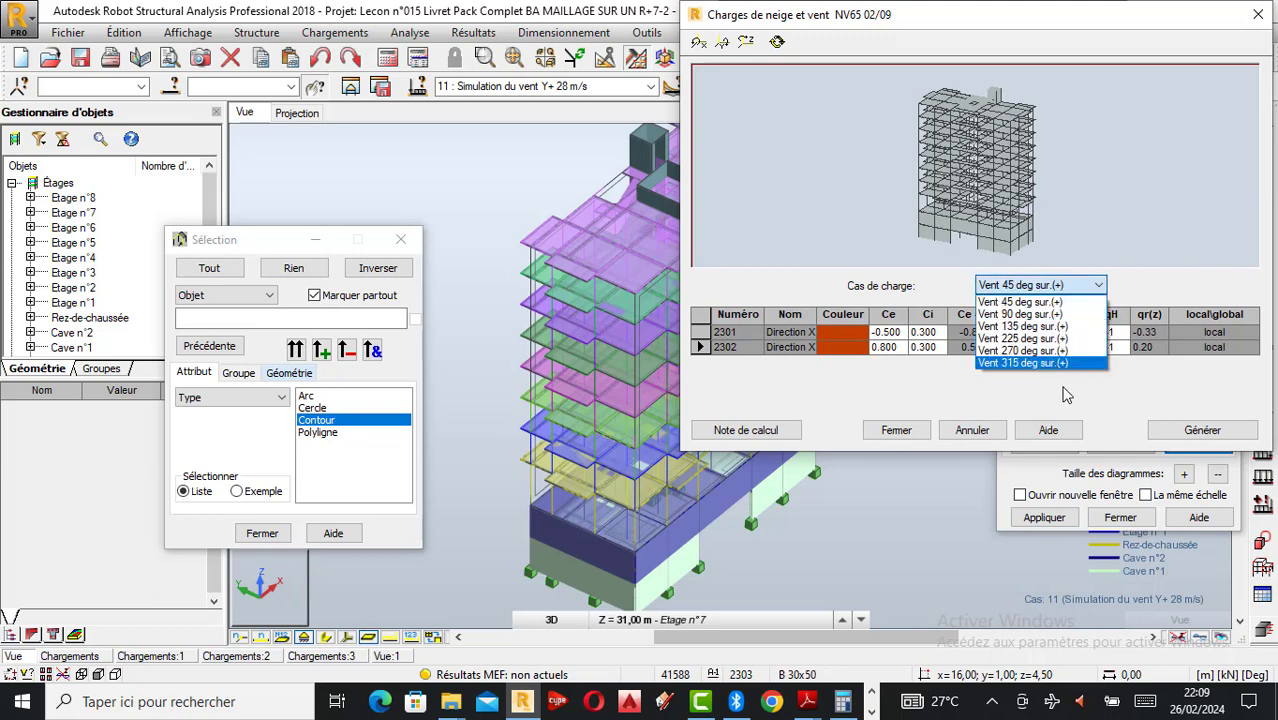
pyautogui.click(978, 393)
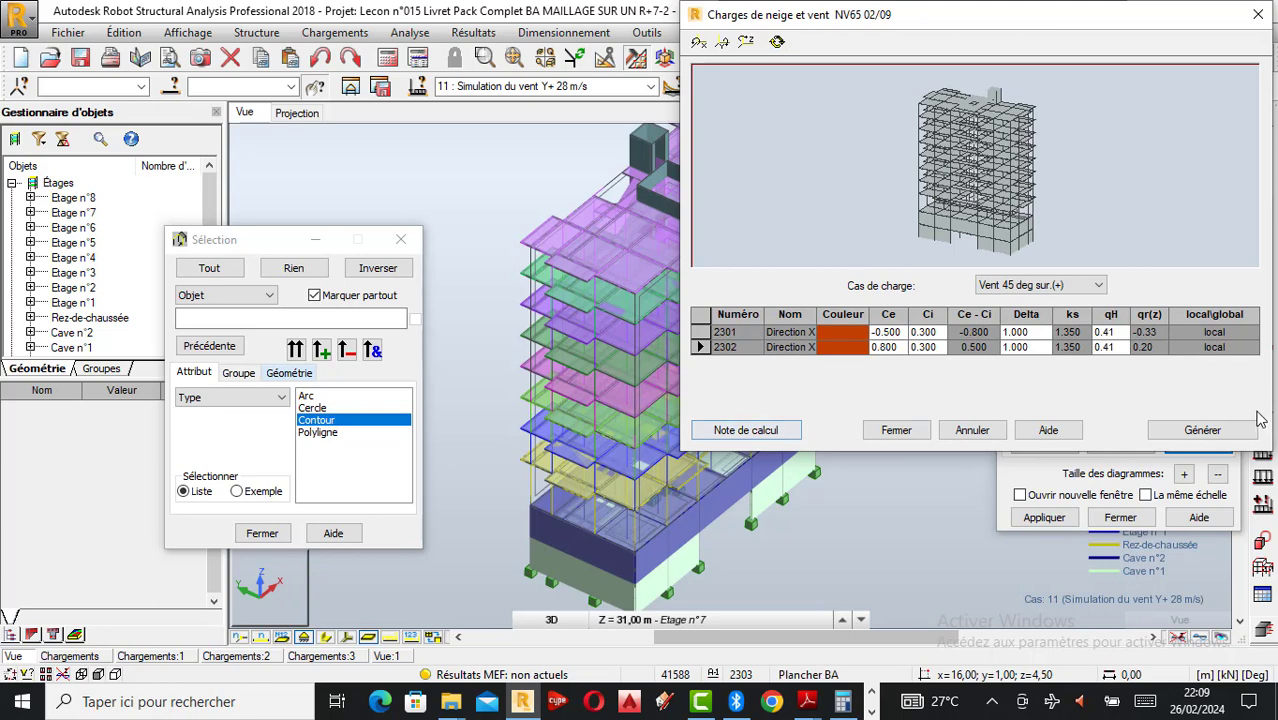
pyautogui.click(1195, 430)
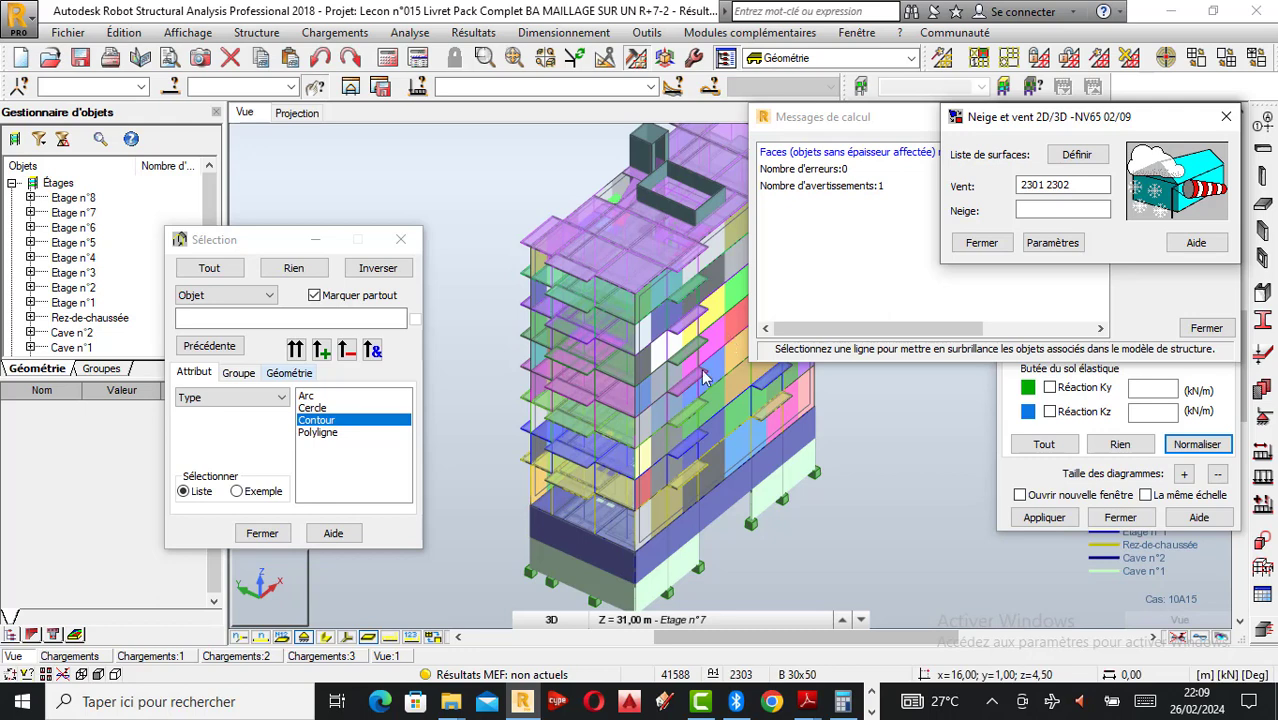
# Step: Close the Neige et vent 2D/3D generator and the calculation messages to show the facade contours on the model
pyautogui.scroll(1, 698, 448)
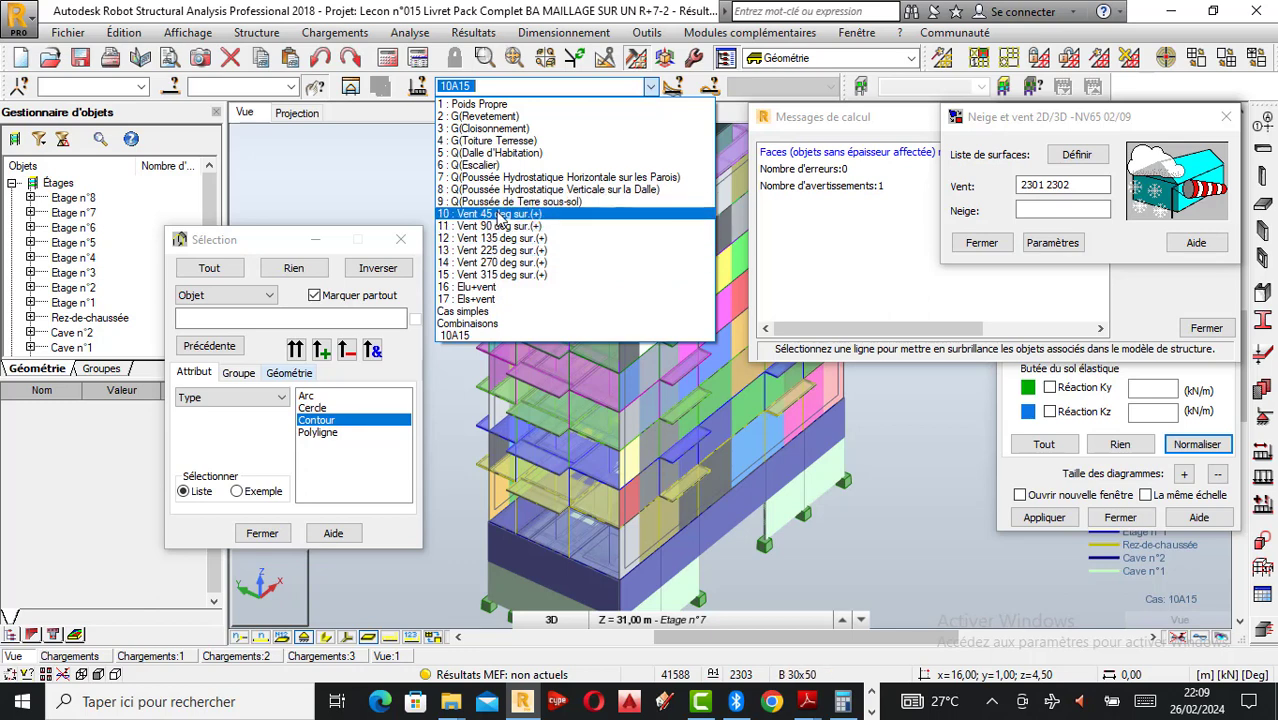
pyautogui.click(1219, 122)
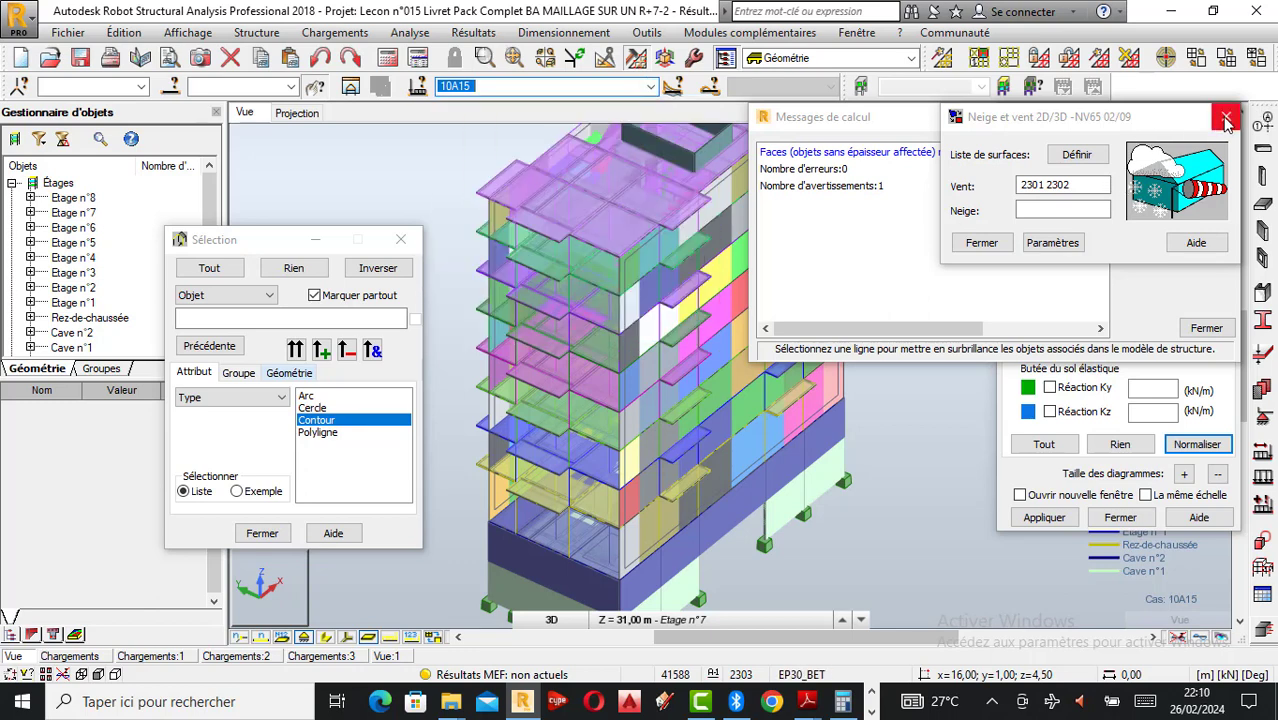
pyautogui.click(1219, 120)
pyautogui.click(1221, 118)
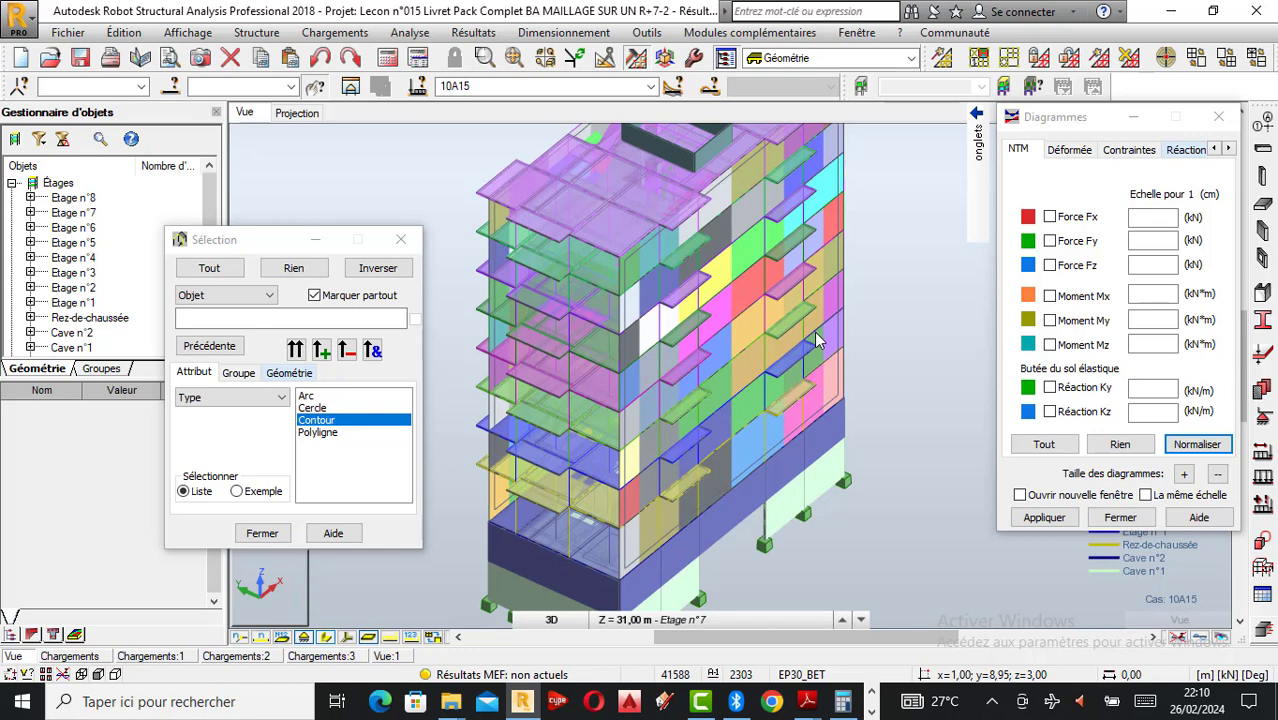
pyautogui.scroll(-1, 815, 340)
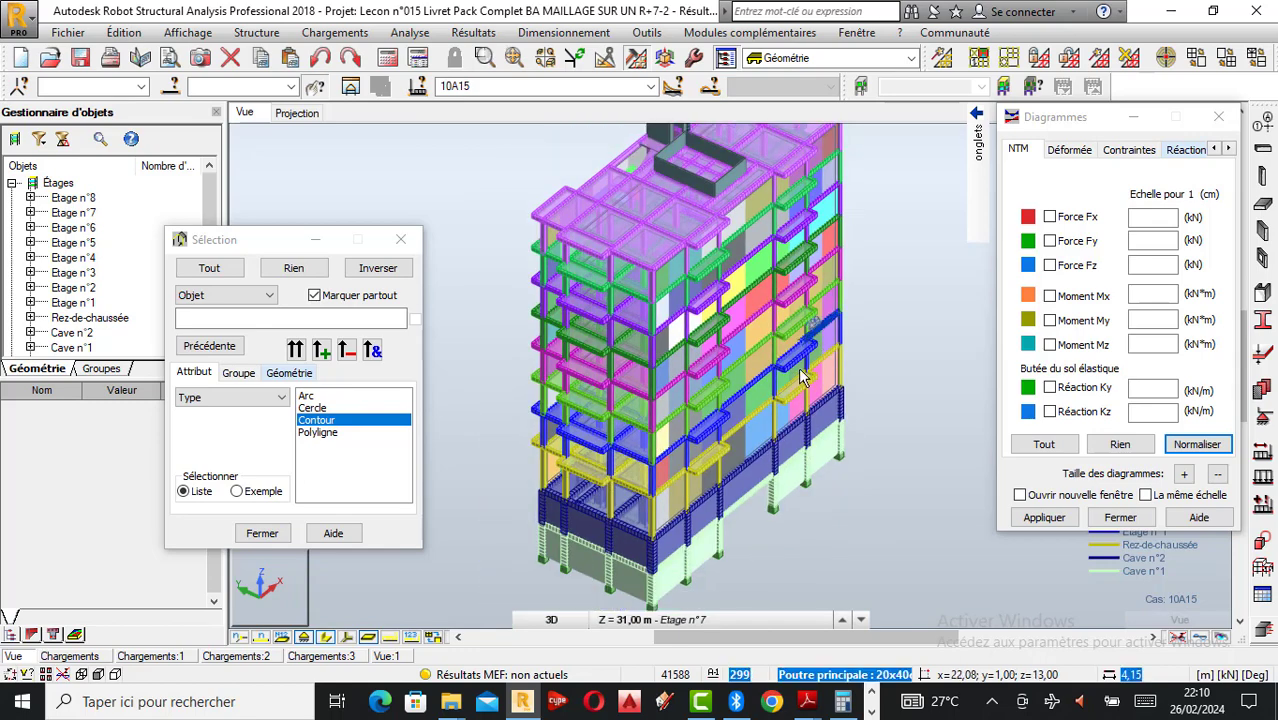
# Step: Display the wind loads of case 10 : Vent 45 deg sur.(+) with their pressure values on the facades
pyautogui.rightClick(721, 339)
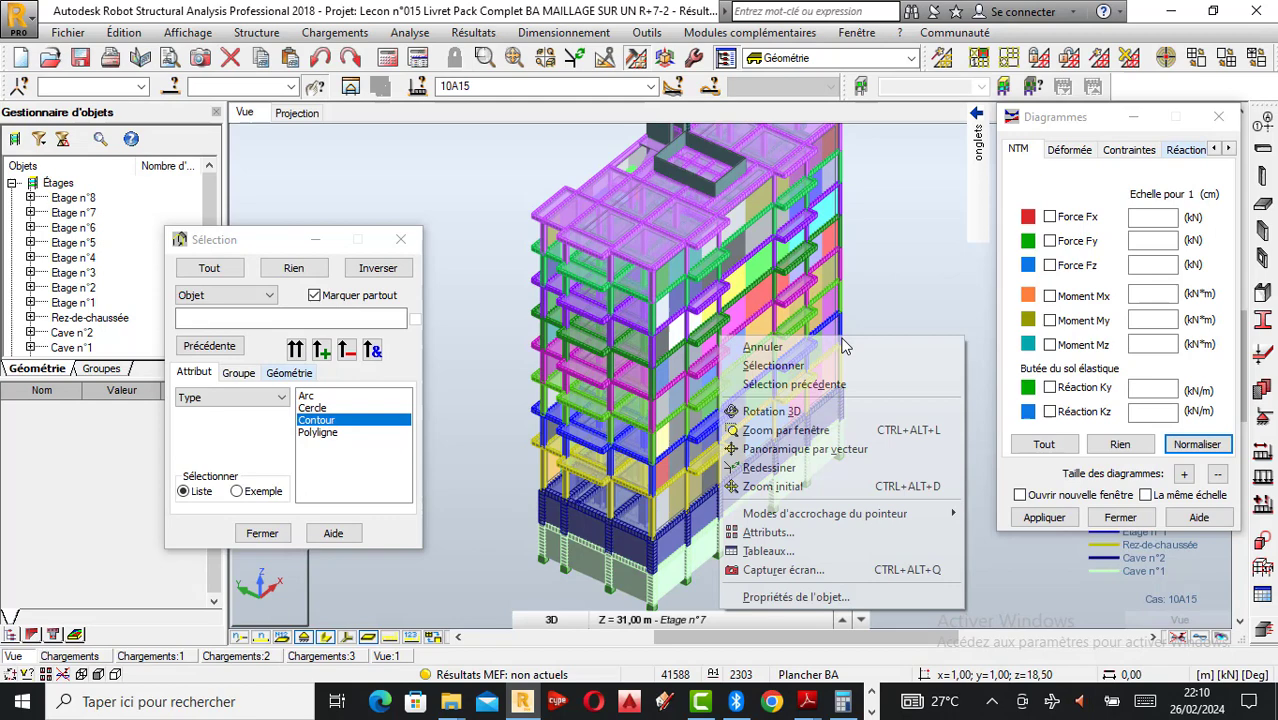
pyautogui.click(788, 412)
pyautogui.moveTo(727, 414); pyautogui.dragTo(653, 248)
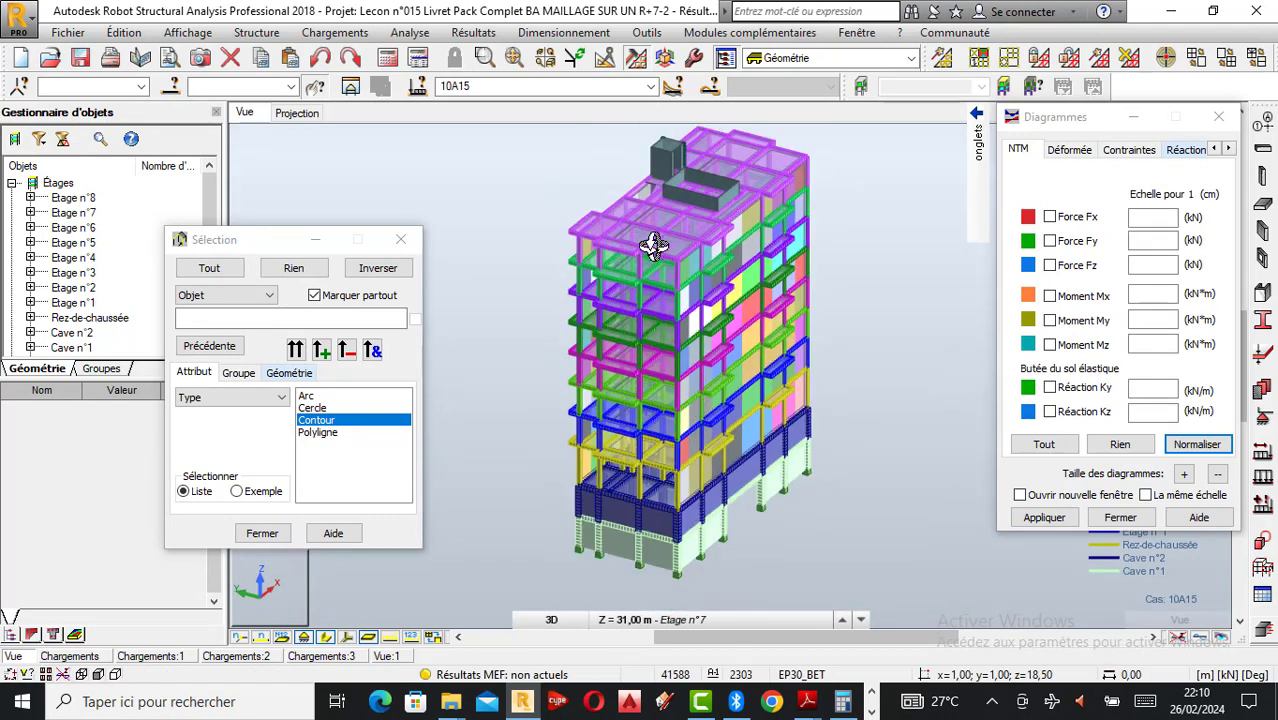
pyautogui.click(651, 88)
pyautogui.click(514, 218)
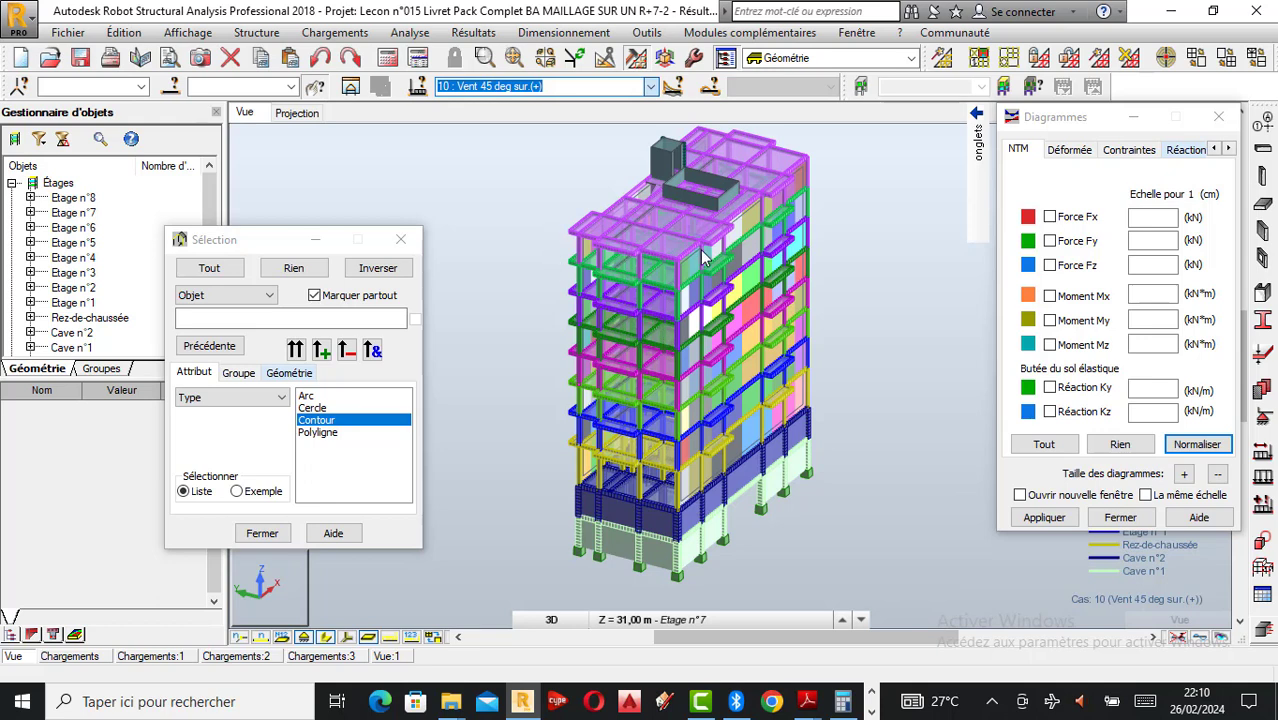
pyautogui.click(635, 321)
pyautogui.rightClick(635, 321)
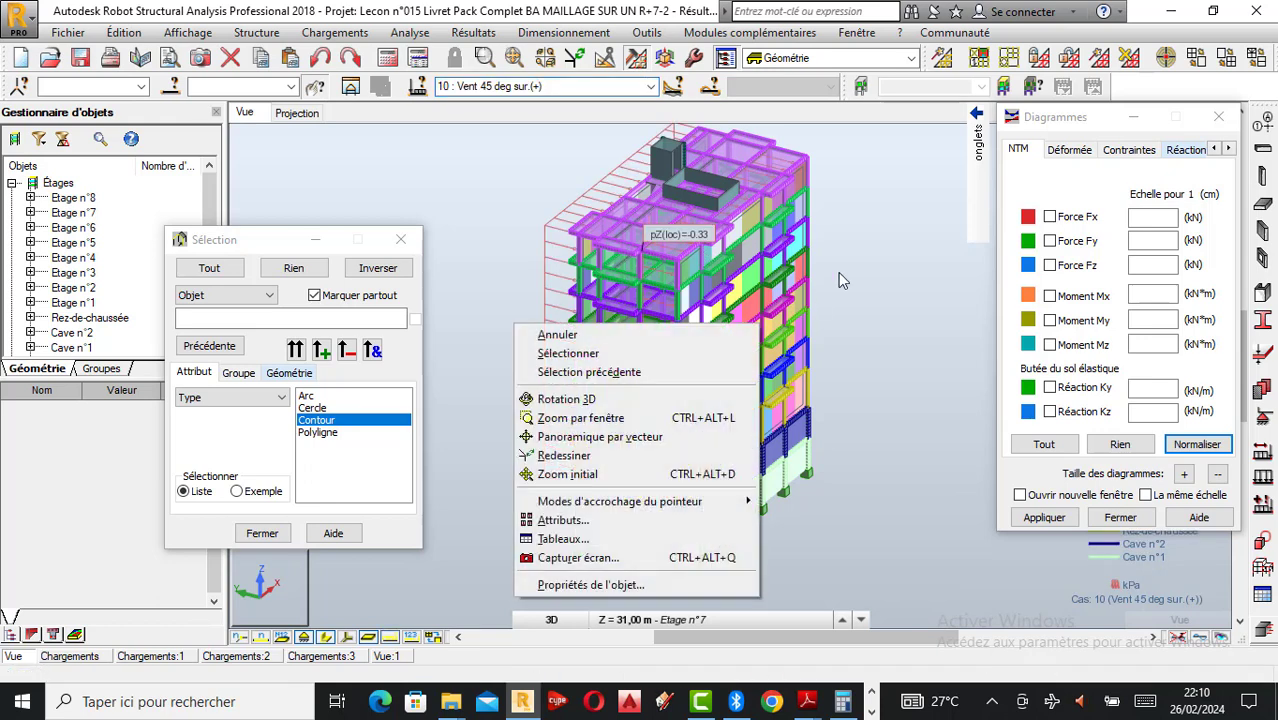
pyautogui.click(566, 399)
pyautogui.moveTo(716, 382); pyautogui.dragTo(807, 385)
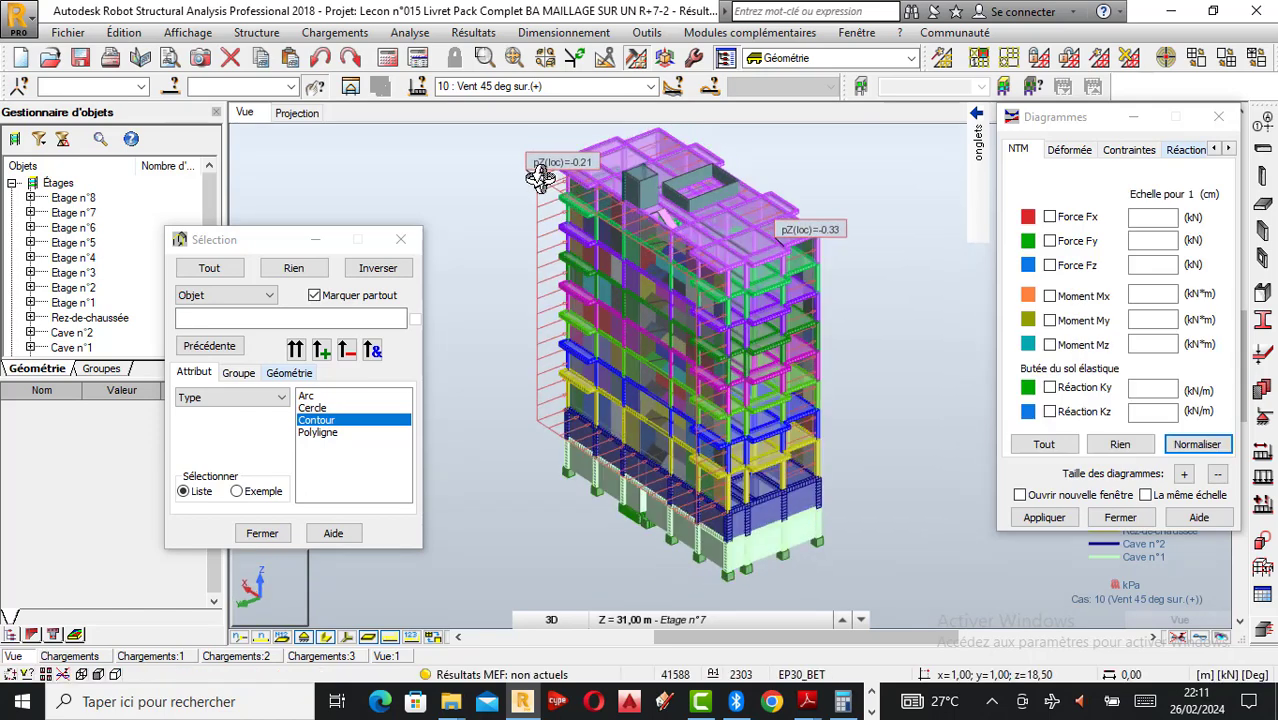
# Step: Examine the pressure distribution of the 45° wind case over the building's facades from several distances and angles
pyautogui.scroll(1, 683, 298)
pyautogui.scroll(-1, 742, 280)
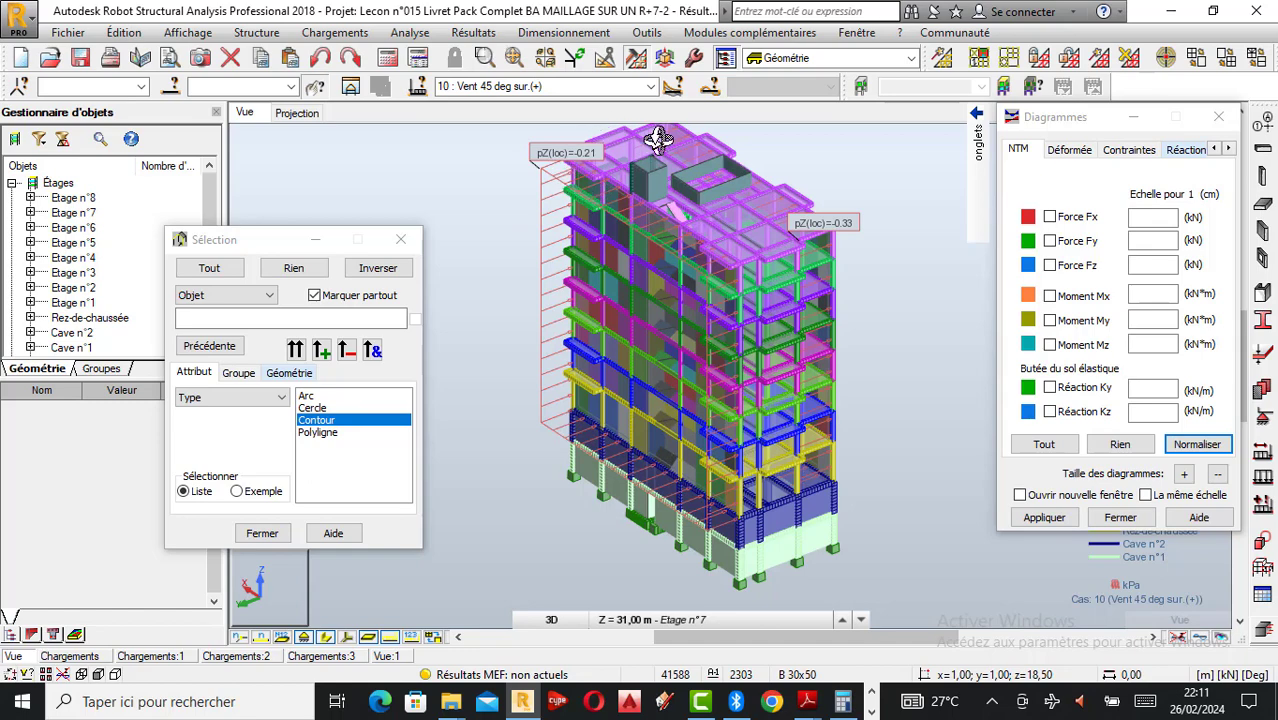
pyautogui.scroll(-2, 788, 242)
pyautogui.scroll(5, 708, 283)
pyautogui.scroll(-2, 728, 280)
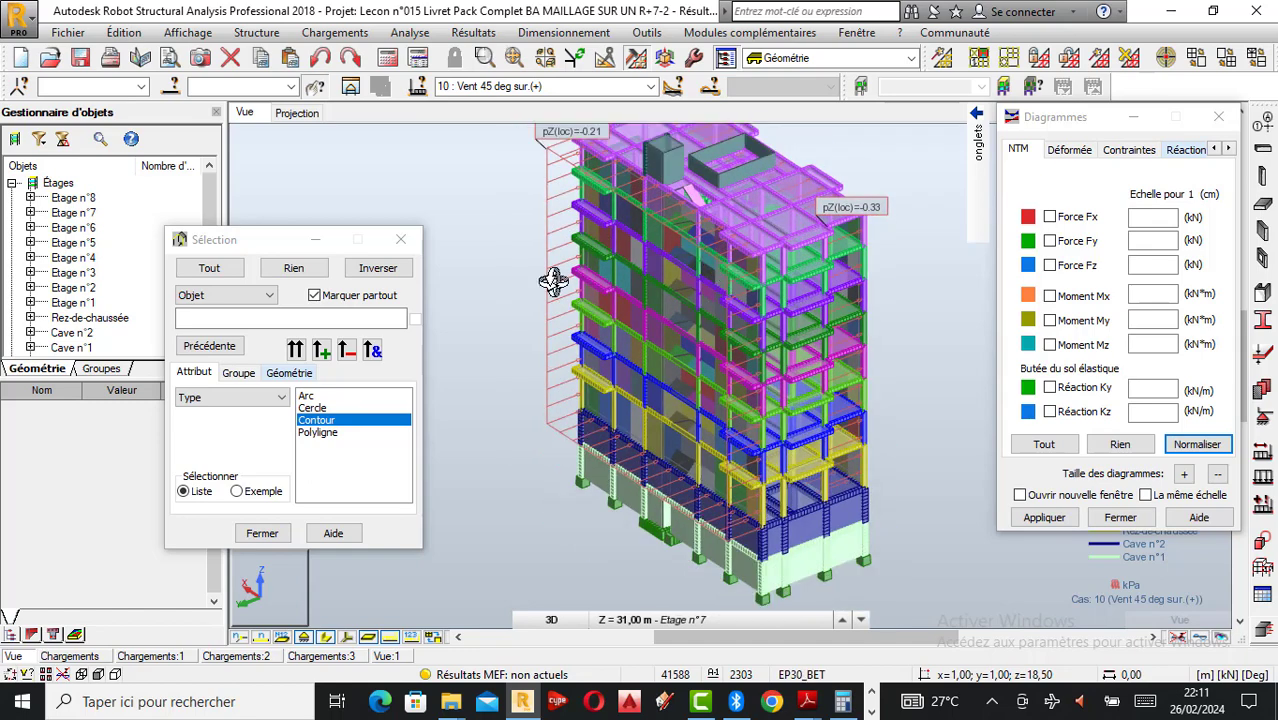
pyautogui.scroll(2, 620, 196)
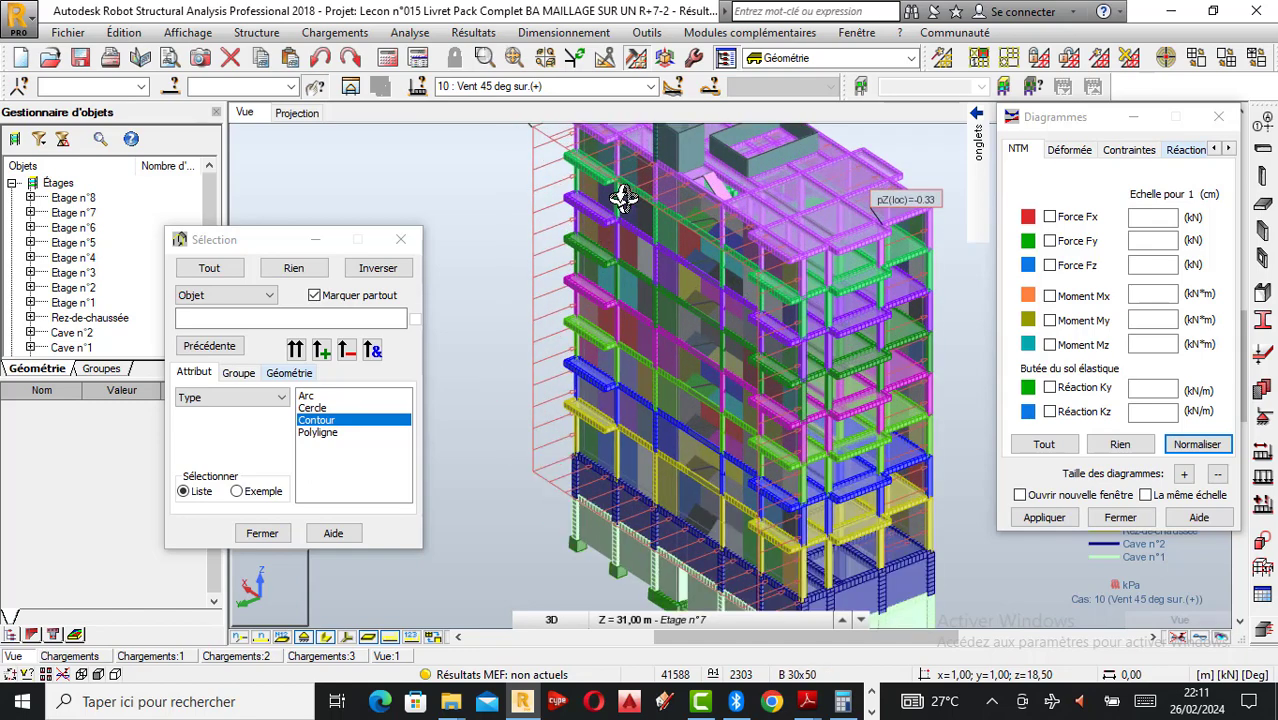
pyautogui.scroll(2, 620, 196)
pyautogui.scroll(-3, 610, 274)
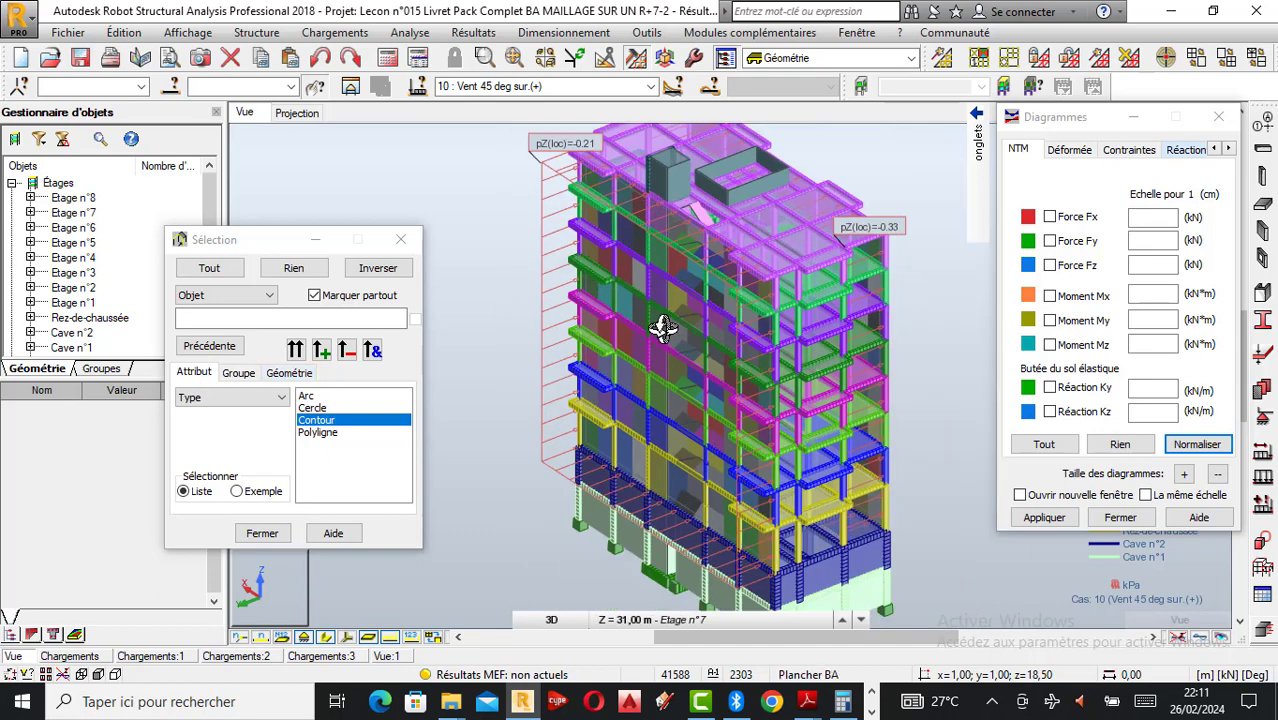
pyautogui.scroll(2, 645, 300)
pyautogui.scroll(-3, 520, 275)
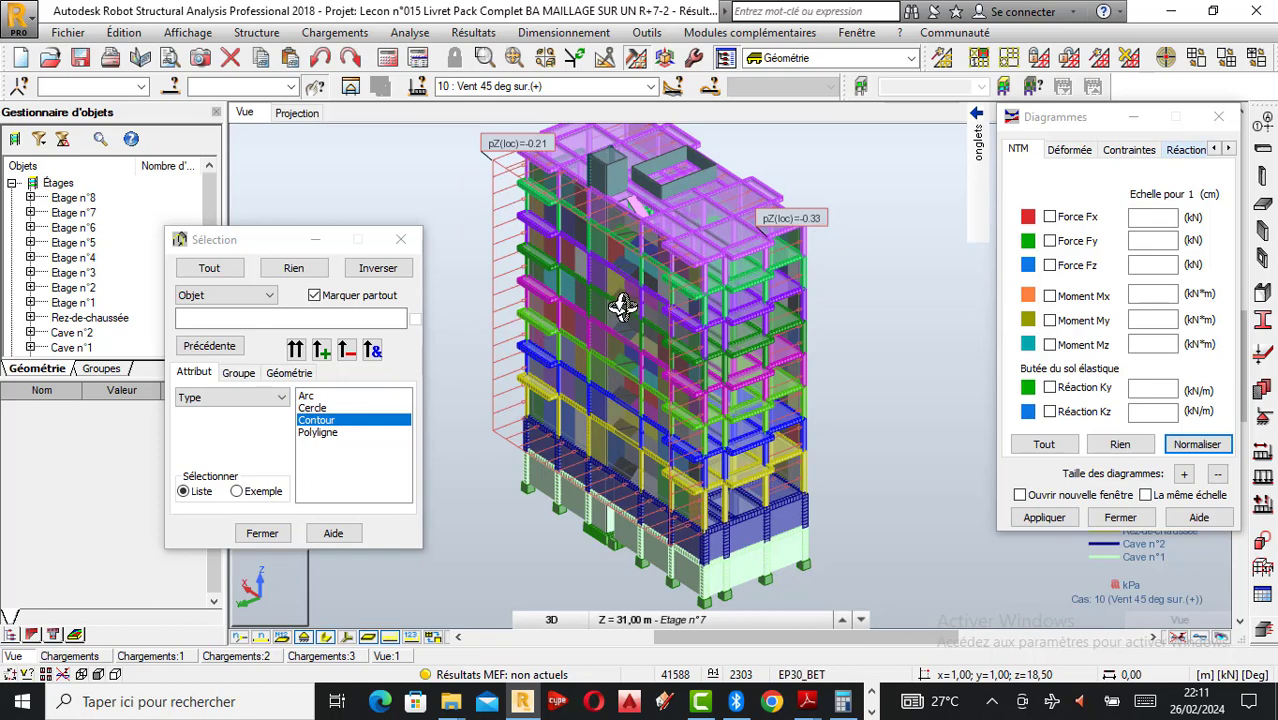
pyautogui.keyDown('shift'); pyautogui.moveTo(622, 306); pyautogui.dragTo(596, 245, button='middle'); pyautogui.keyUp('shift')
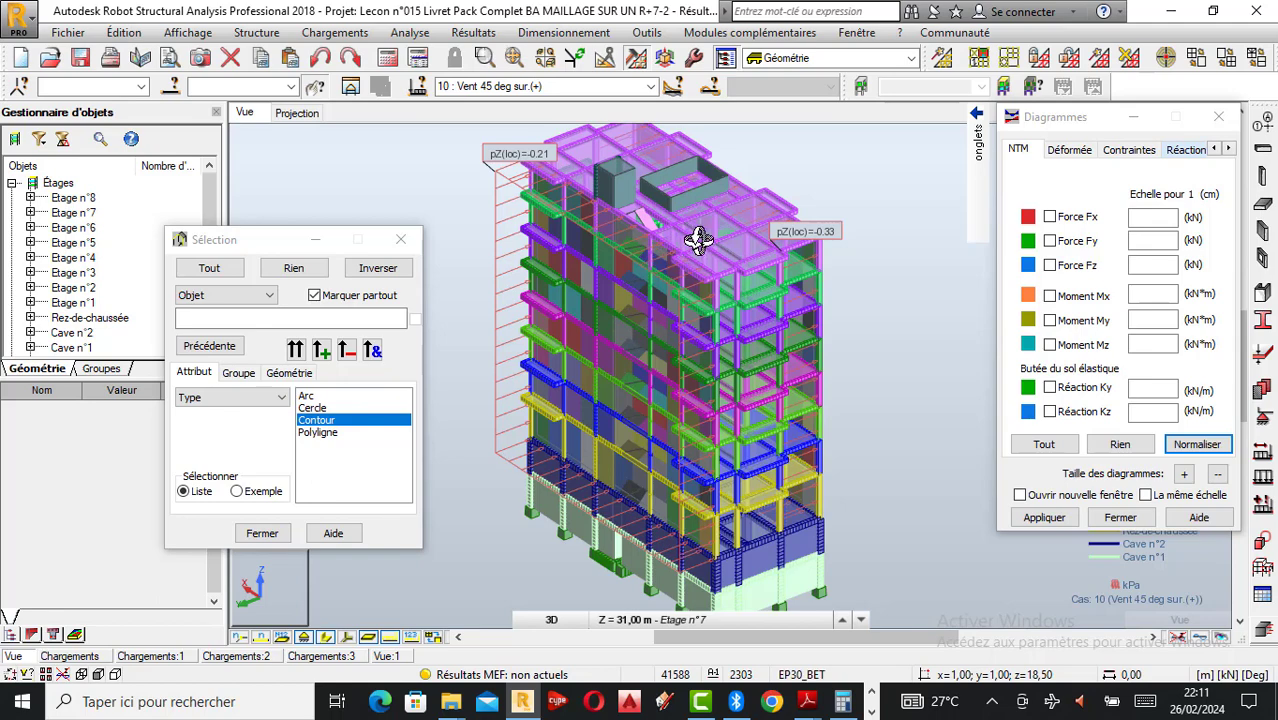
pyautogui.scroll(1, 699, 241)
pyautogui.scroll(-1, 757, 249)
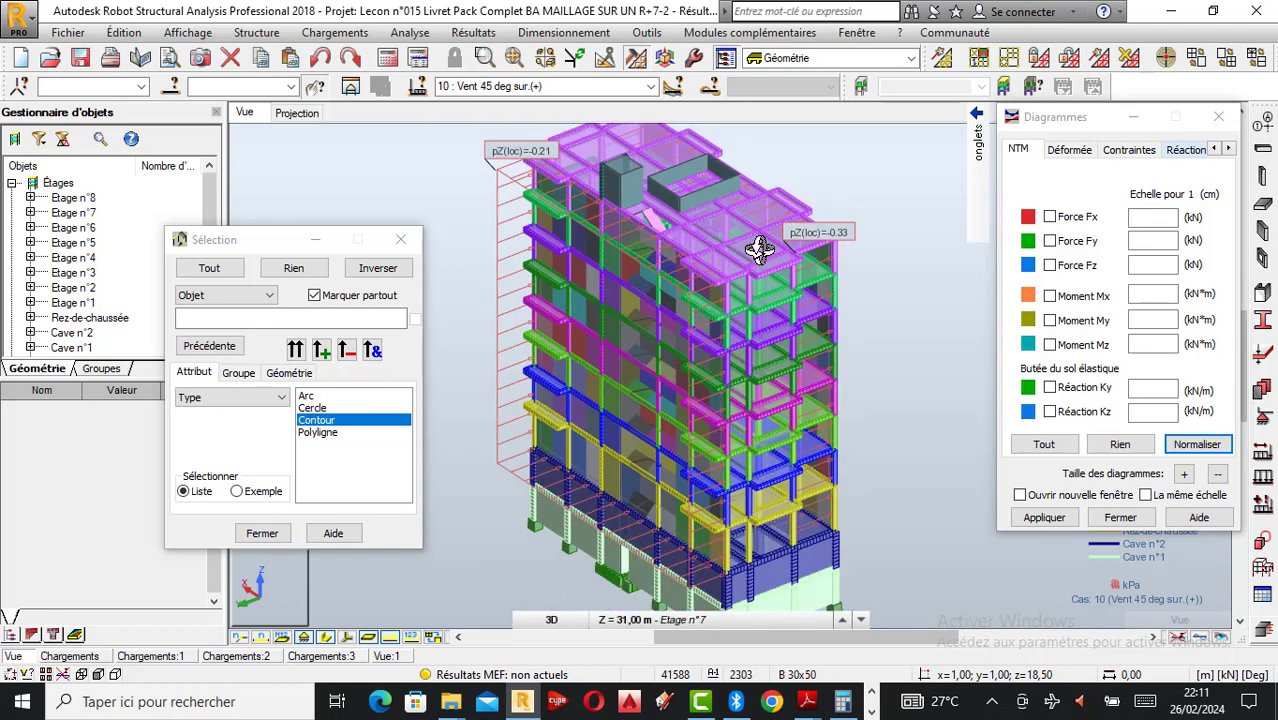
pyautogui.scroll(2, 770, 217)
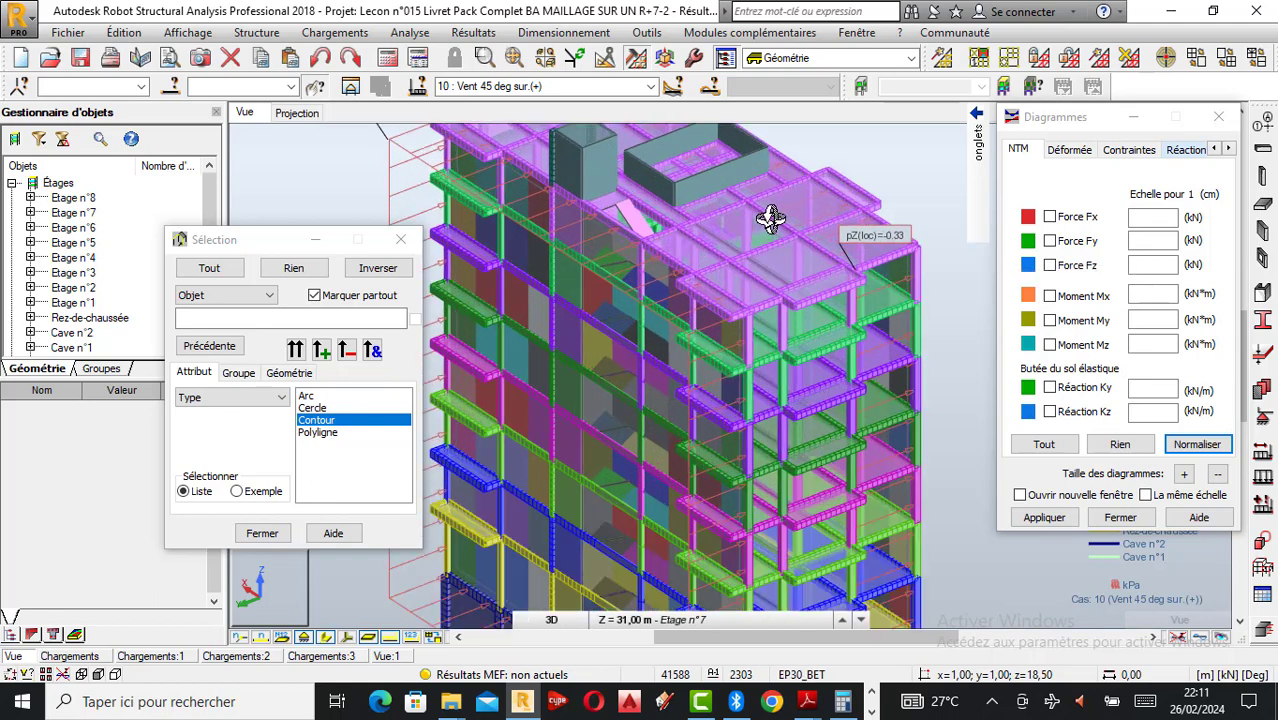
pyautogui.scroll(-1, 755, 216)
pyautogui.scroll(-1, 755, 217)
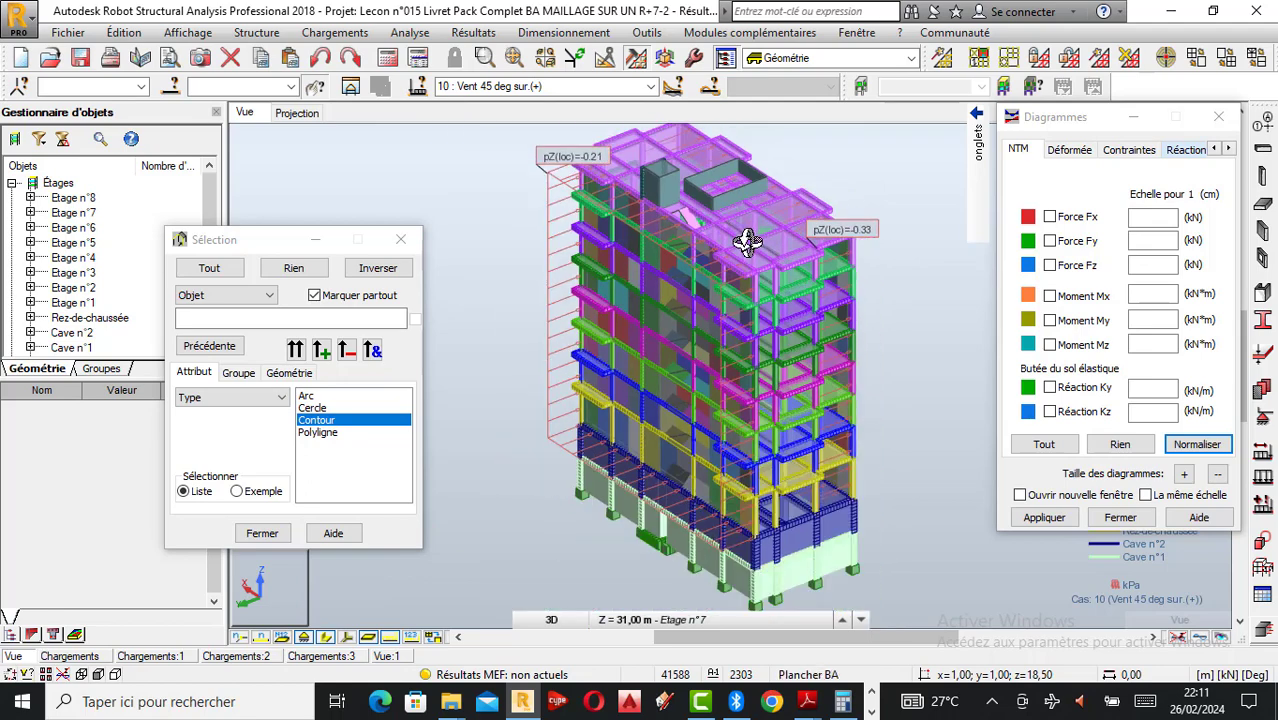
pyautogui.moveTo(679, 288)
pyautogui.keyDown('shift'); pyautogui.mouseDown(button='middle')
pyautogui.moveTo(725, 308)
pyautogui.moveTo(725, 328)
pyautogui.moveTo(702, 326)
pyautogui.moveTo(703, 337)
pyautogui.moveTo(662, 277)
pyautogui.mouseUp(button='middle'); pyautogui.keyUp('shift')
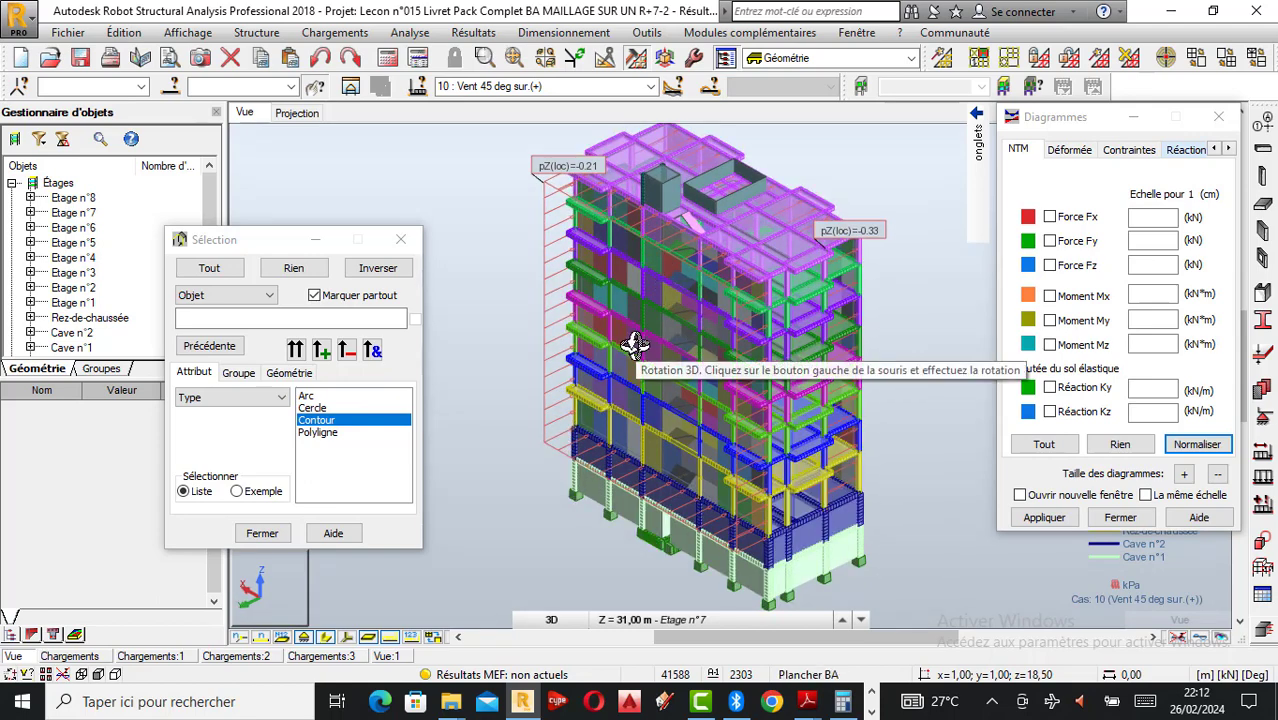
pyautogui.moveTo(608, 374); pyautogui.dragTo(696, 349)
pyautogui.scroll(1, 717, 350)
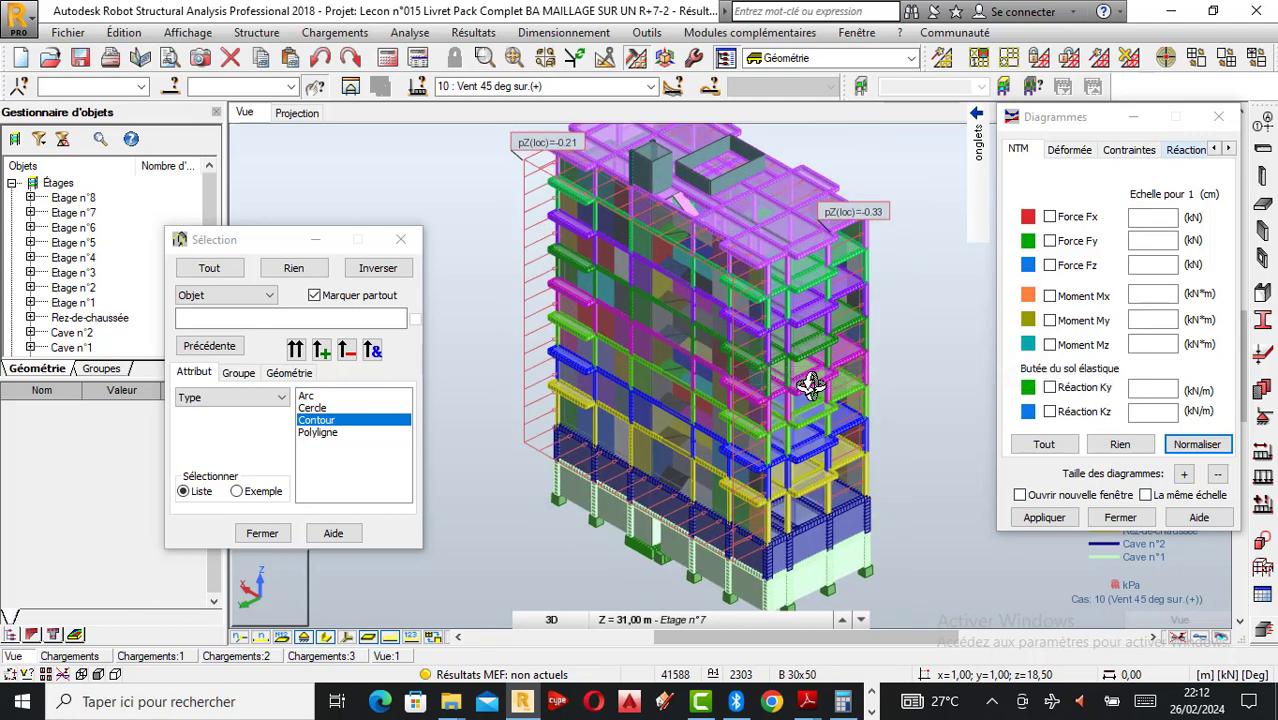
pyautogui.moveTo(807, 382); pyautogui.dragTo(759, 381)
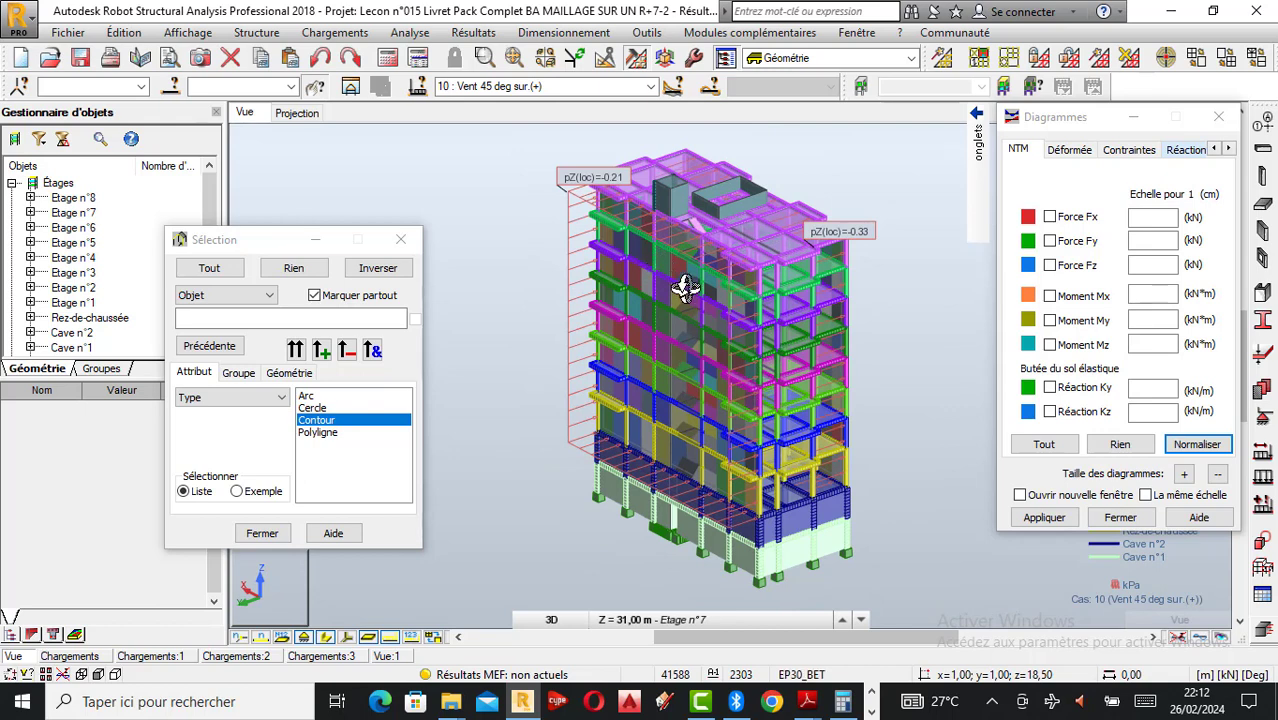
# Step: Display load case 11 : Vent 90 deg sur.(+) and examine its pressures on the facades
pyautogui.click(640, 86)
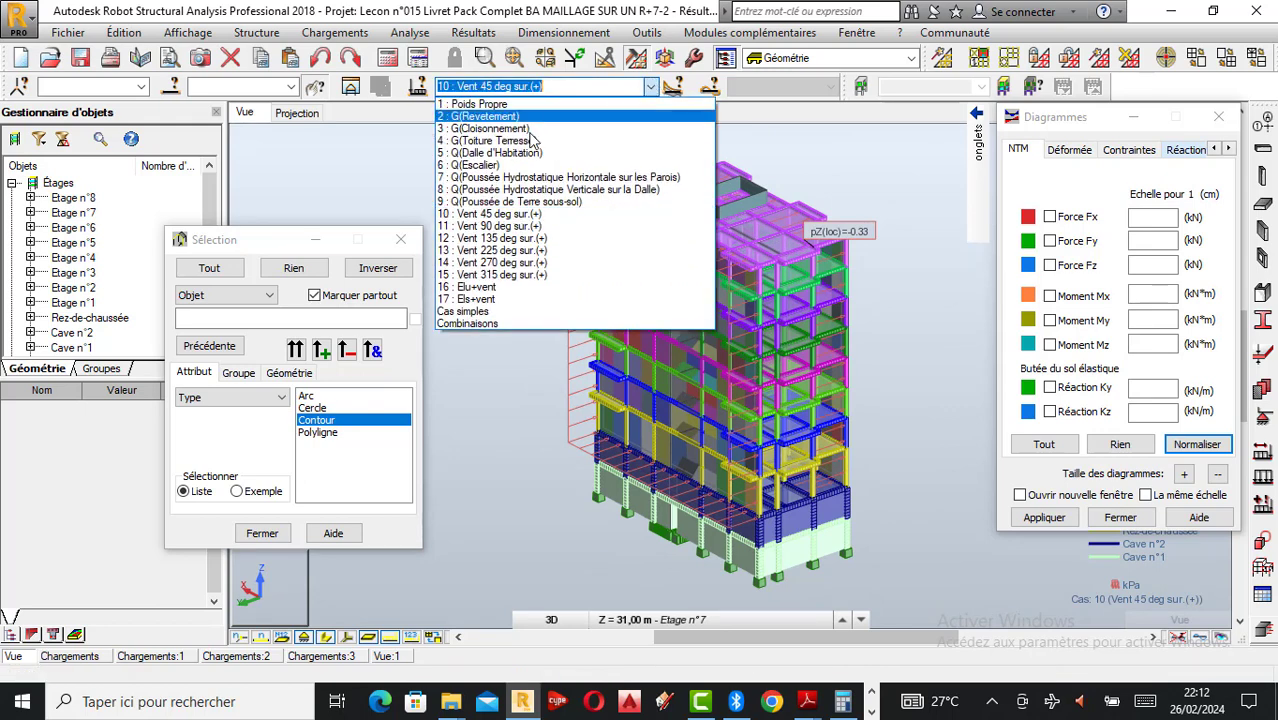
pyautogui.click(520, 227)
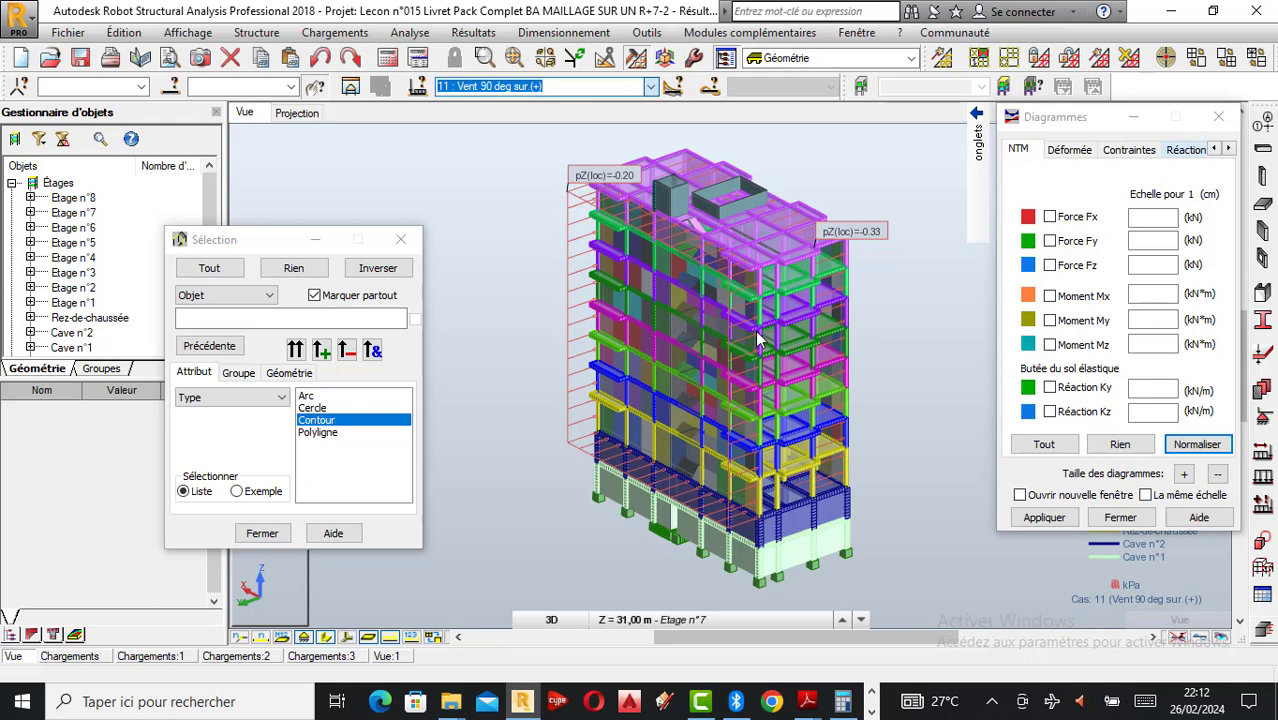
pyautogui.scroll(1, 757, 340)
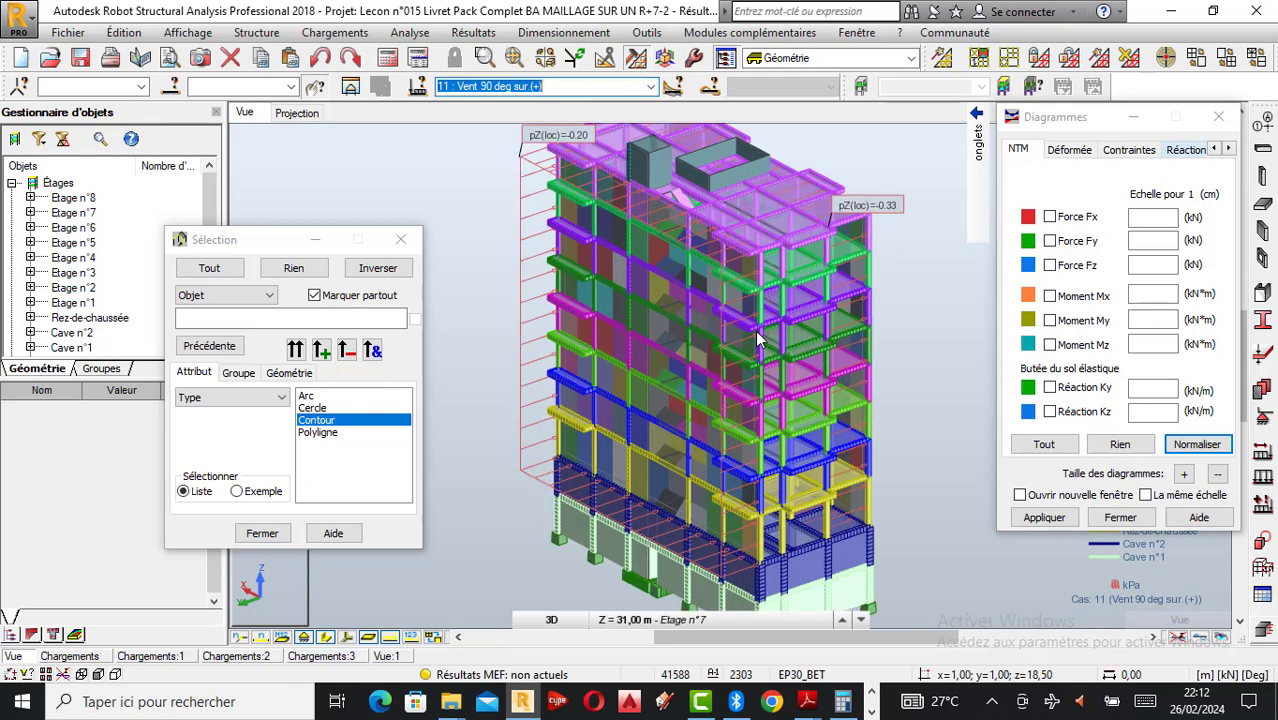
pyautogui.scroll(-1, 754, 334)
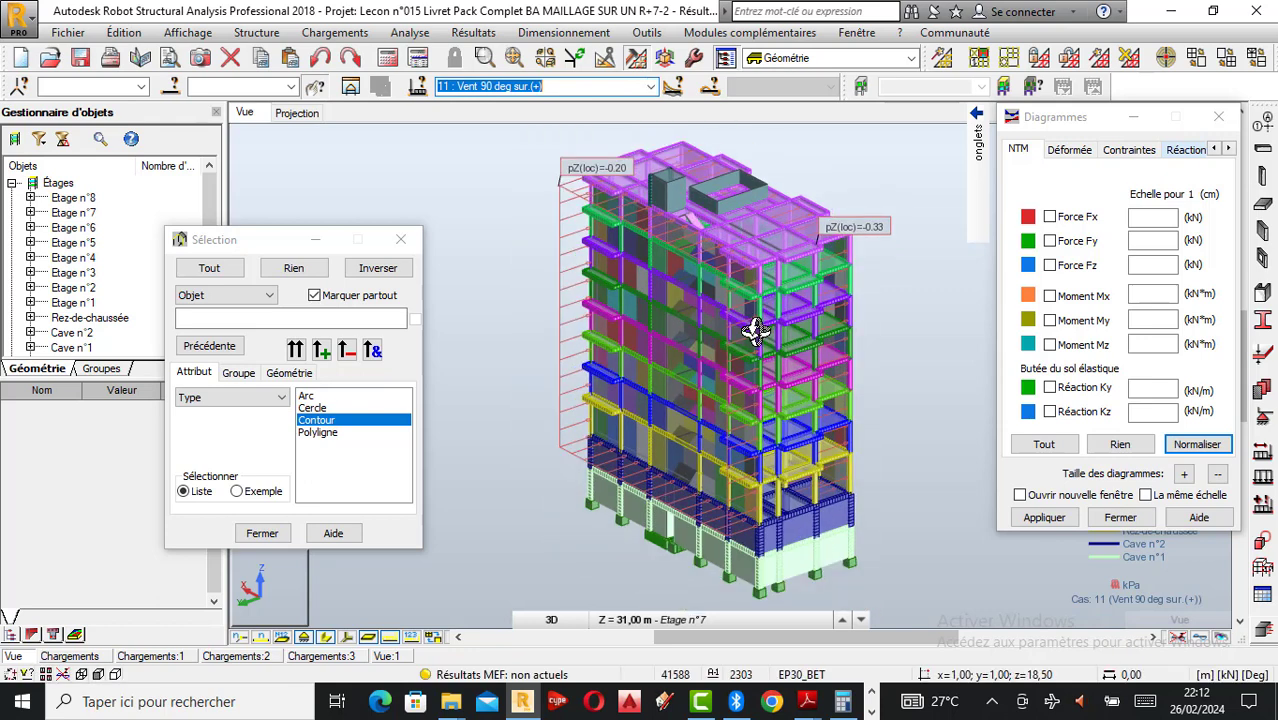
# Step: Display load case 12 : Vent 135 deg sur.(+) and examine its pressures on the facades
pyautogui.click(651, 86)
pyautogui.click(494, 241)
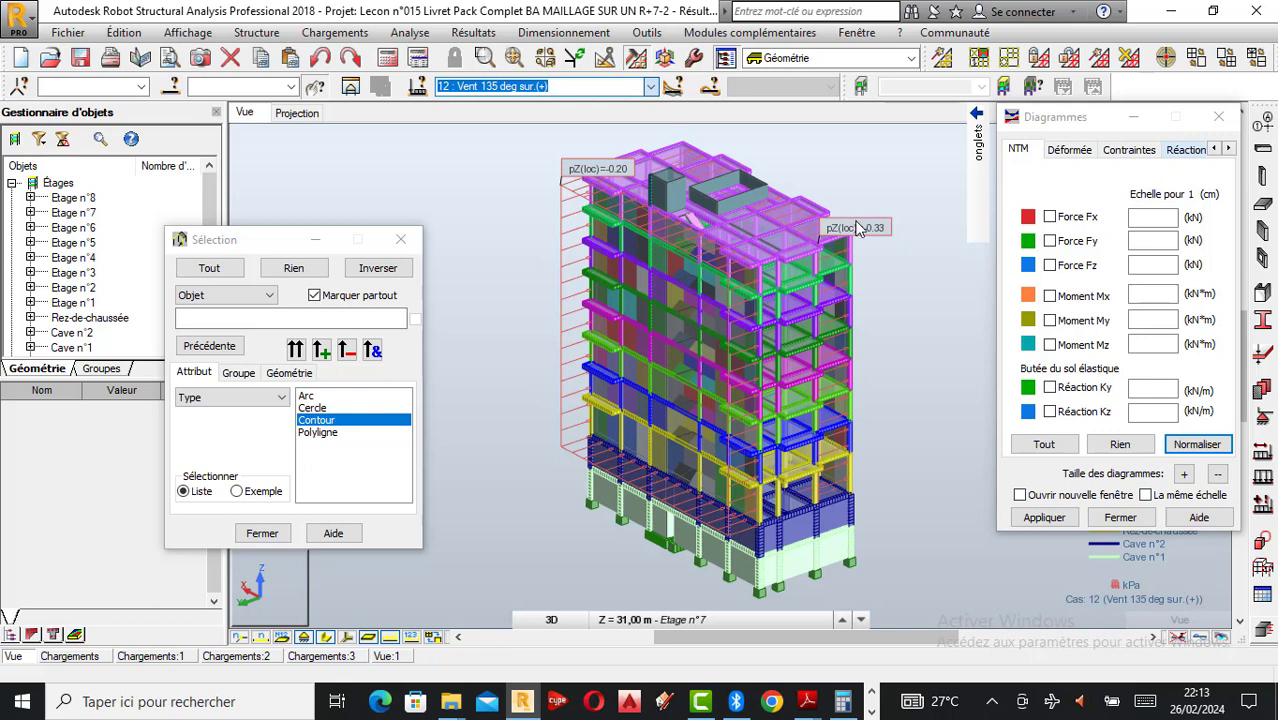
pyautogui.scroll(1, 785, 227)
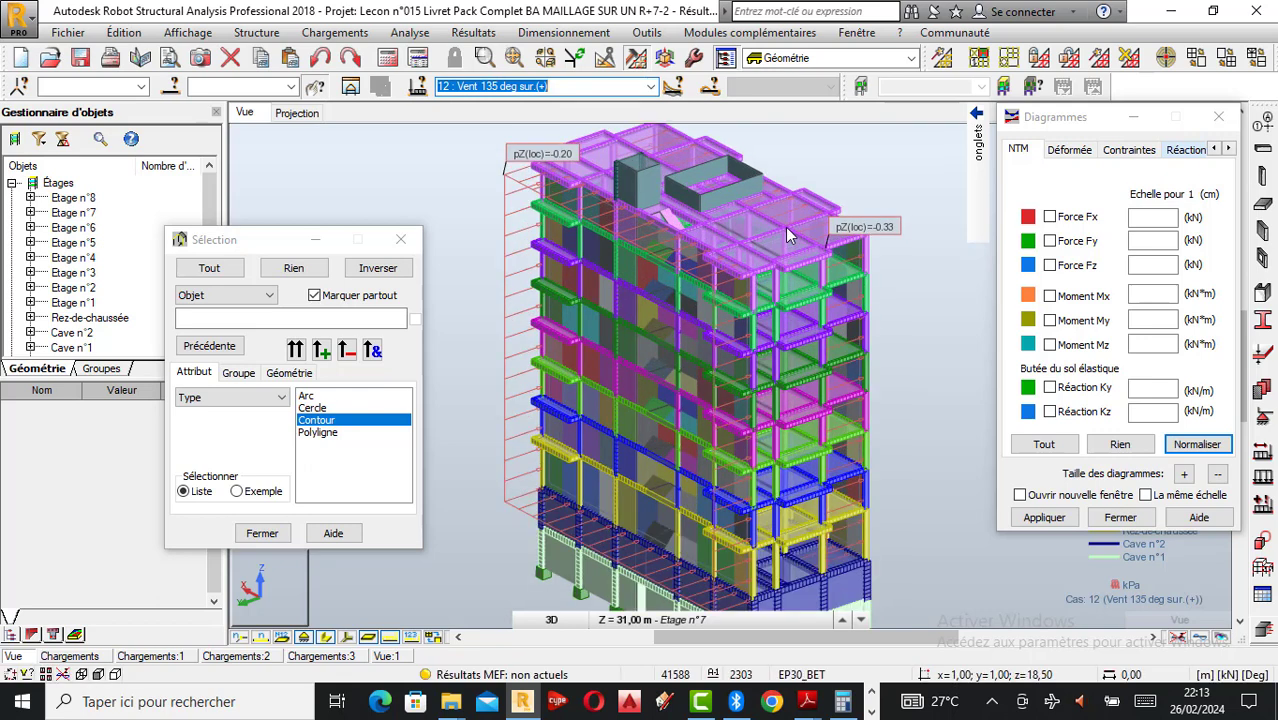
# Step: Display load case 15 : Vent 315 deg sur.(+) and examine its pressures on the opposite facade
pyautogui.click(641, 88)
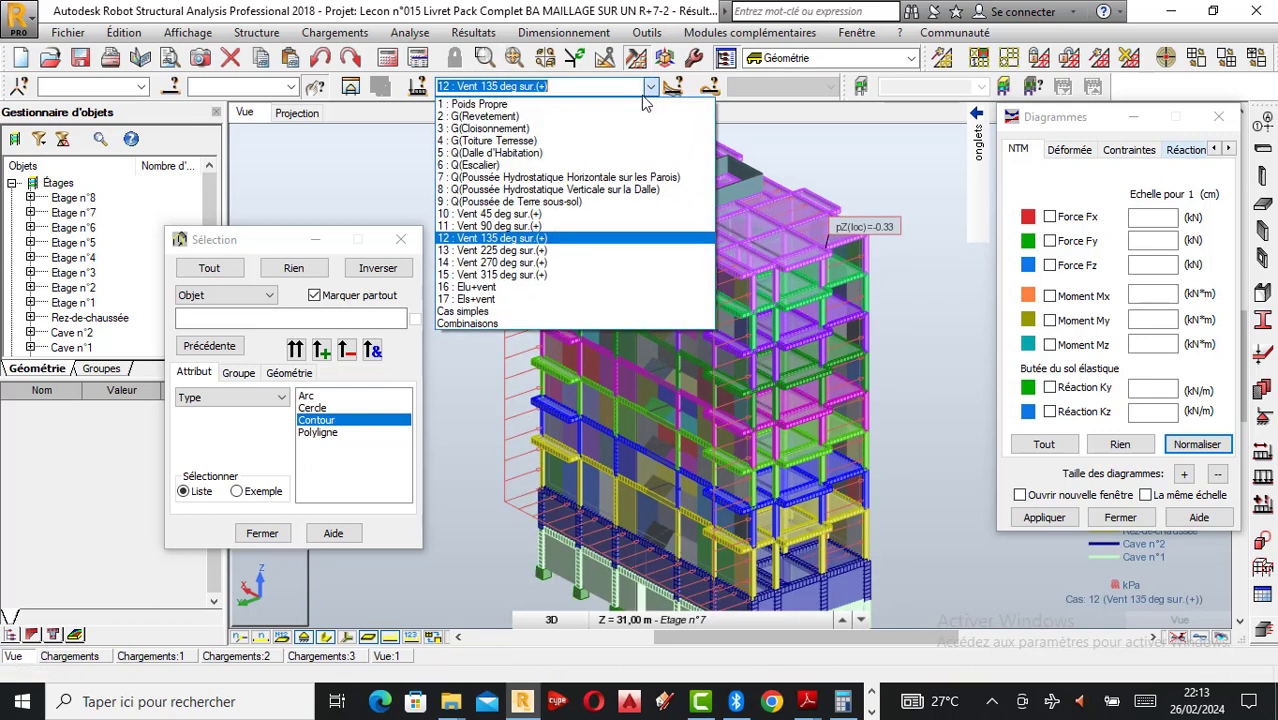
pyautogui.click(530, 275)
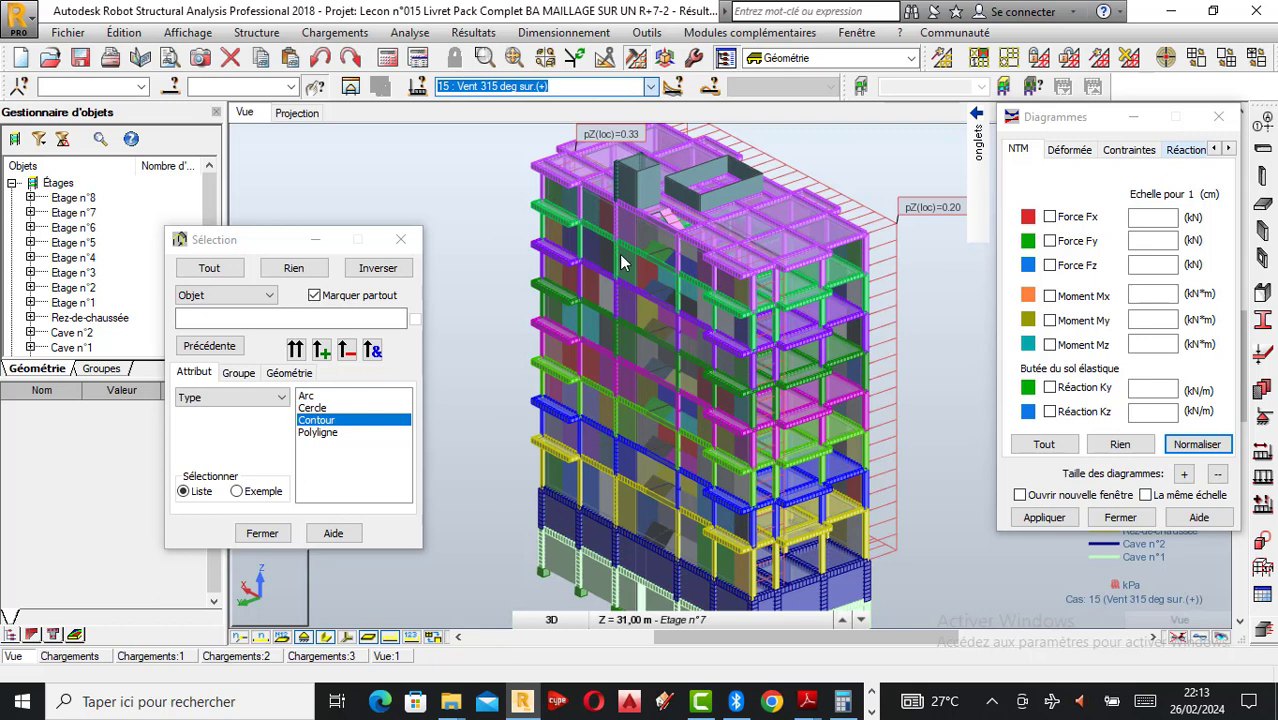
pyautogui.scroll(-1, 923, 294)
pyautogui.rightClick(923, 294)
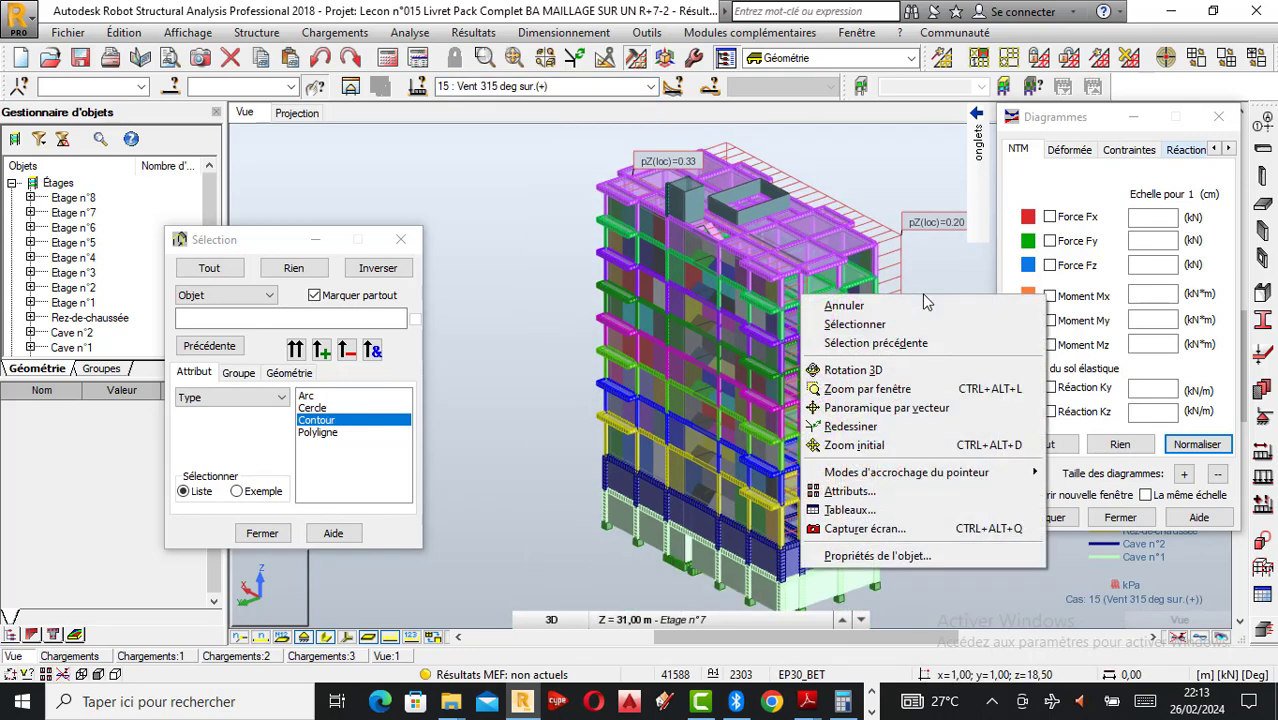
pyautogui.click(856, 374)
pyautogui.moveTo(856, 374); pyautogui.dragTo(718, 323)
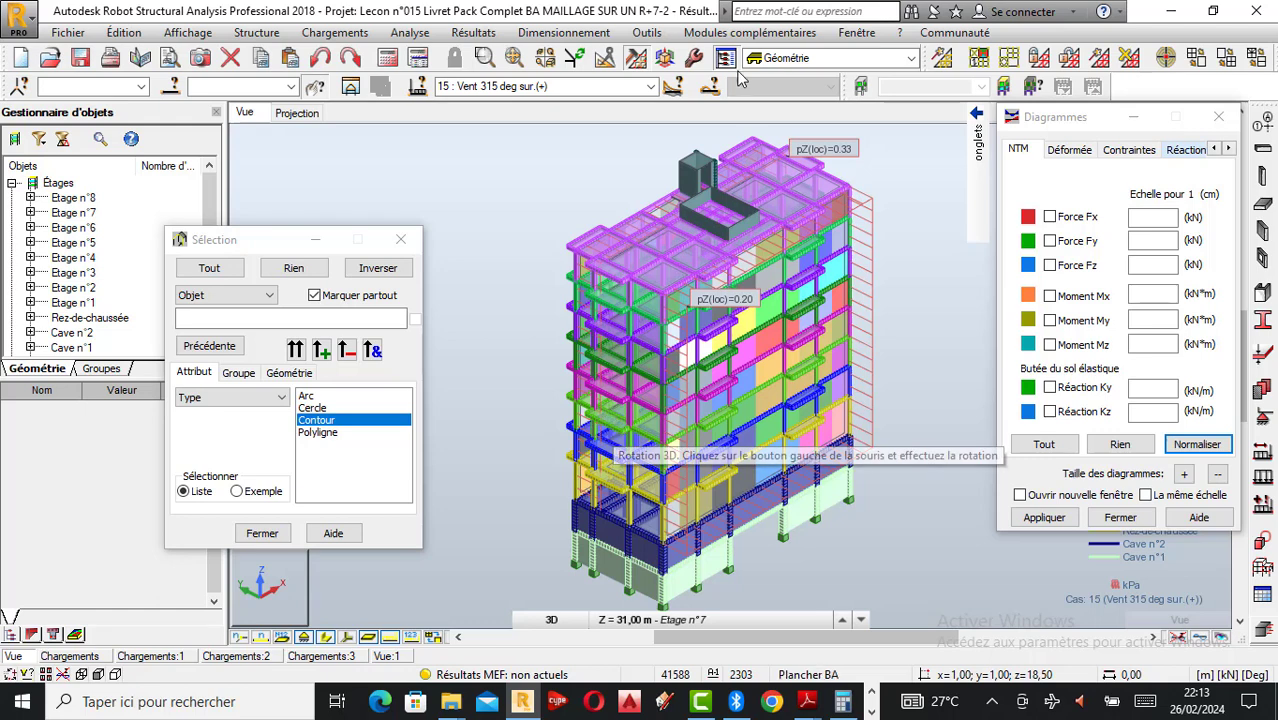
# Step: Display the combination 16 : Elu+vent and hide the load symbols on the model
pyautogui.click(650, 86)
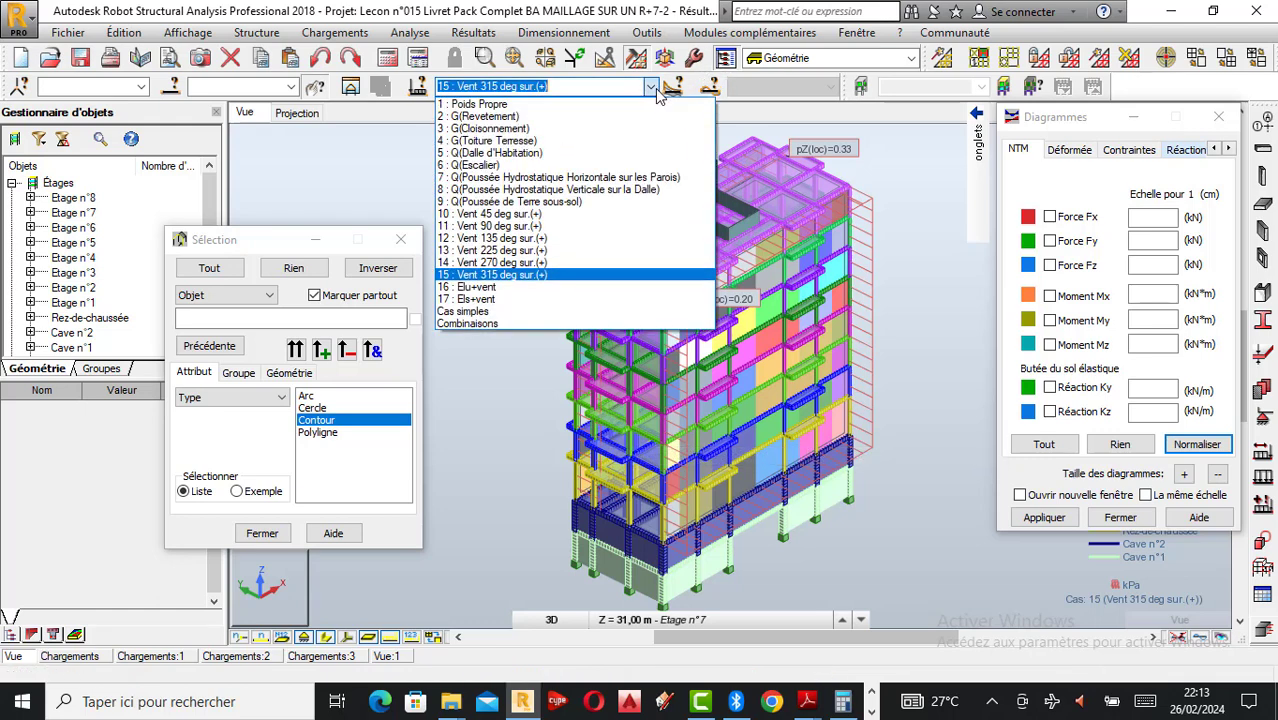
pyautogui.click(501, 288)
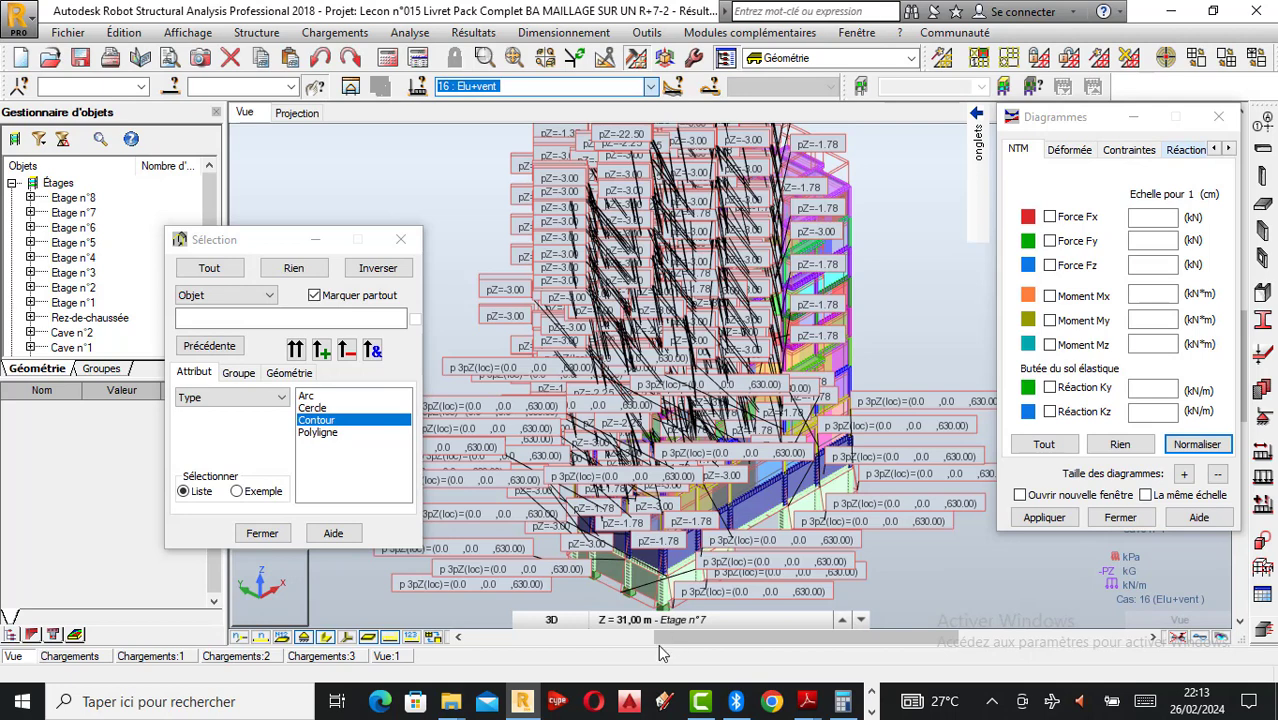
pyautogui.click(393, 637)
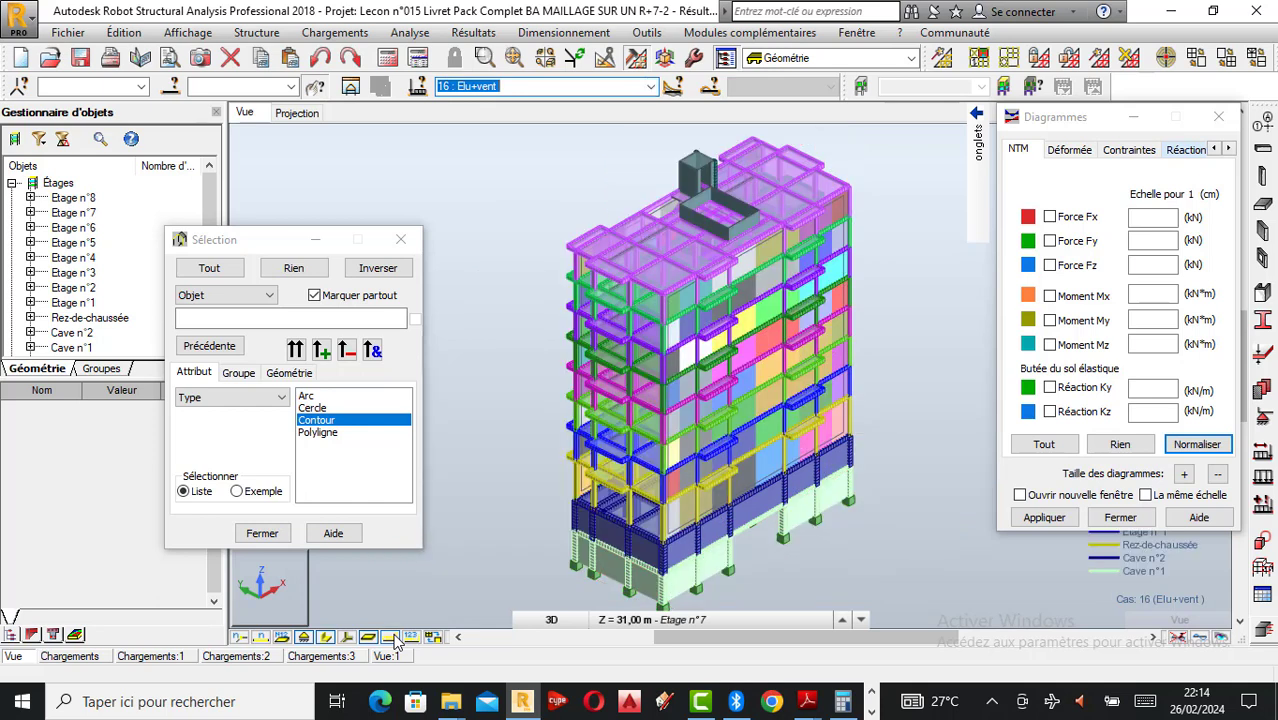
pyautogui.click(340, 34)
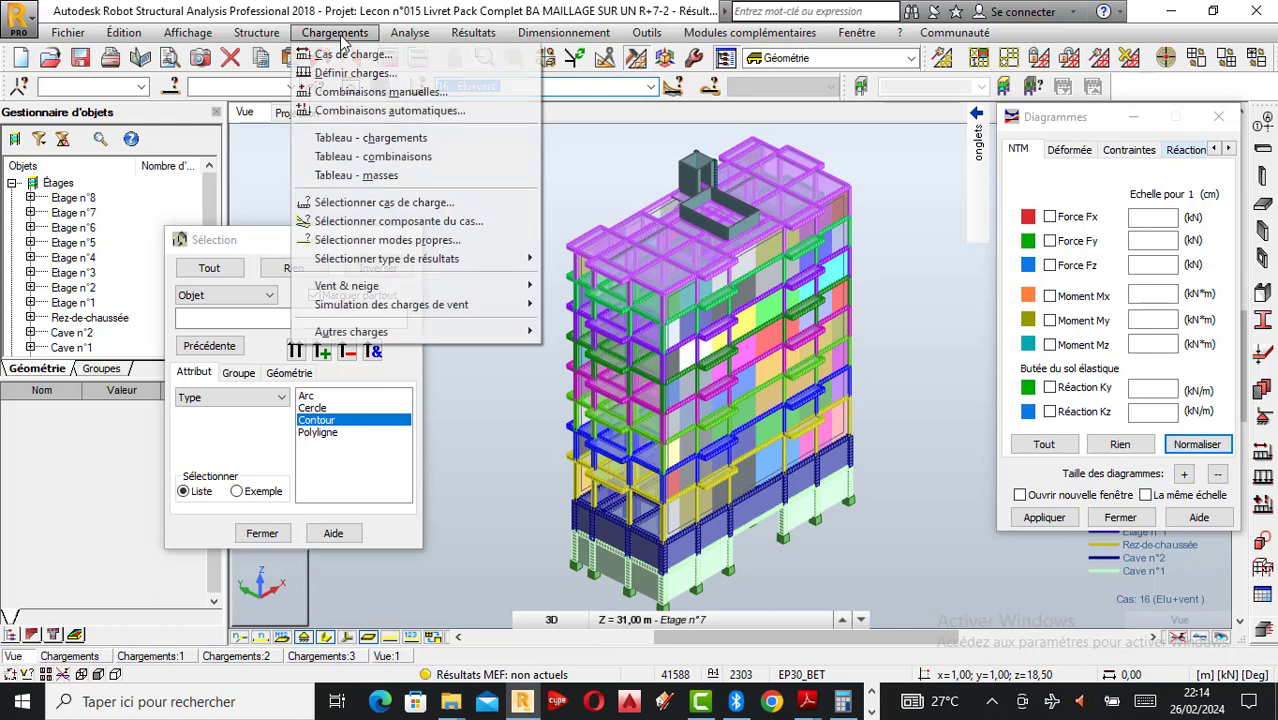
pyautogui.click(943, 496)
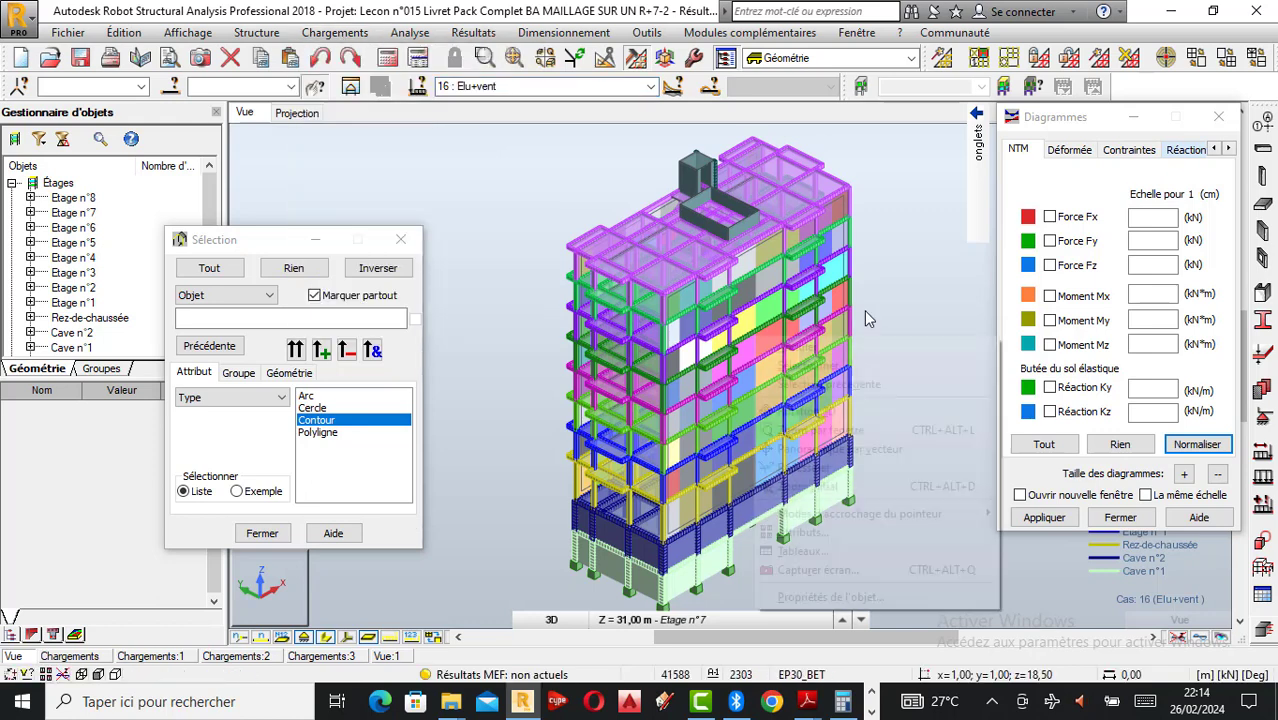
pyautogui.rightClick(757, 338)
pyautogui.click(797, 347)
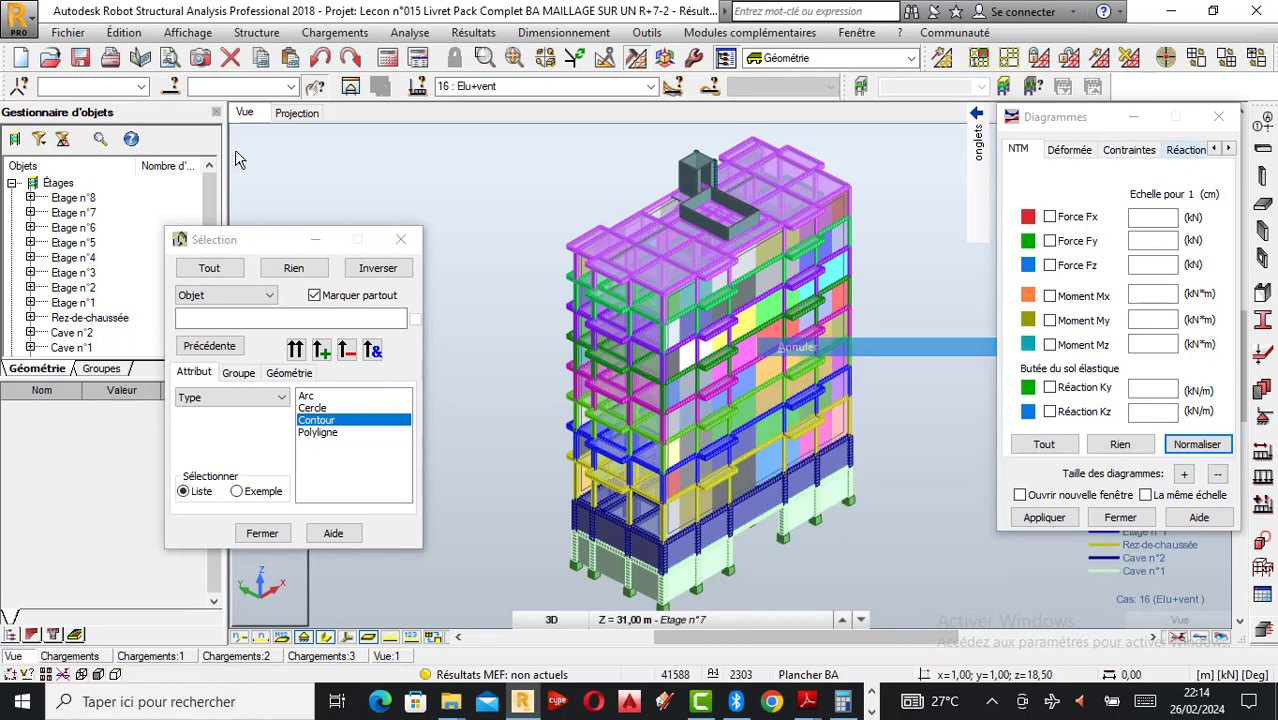
# Step: Try to select the long facade contour together with the facade on the opposite side of the building
pyautogui.click(231, 85)
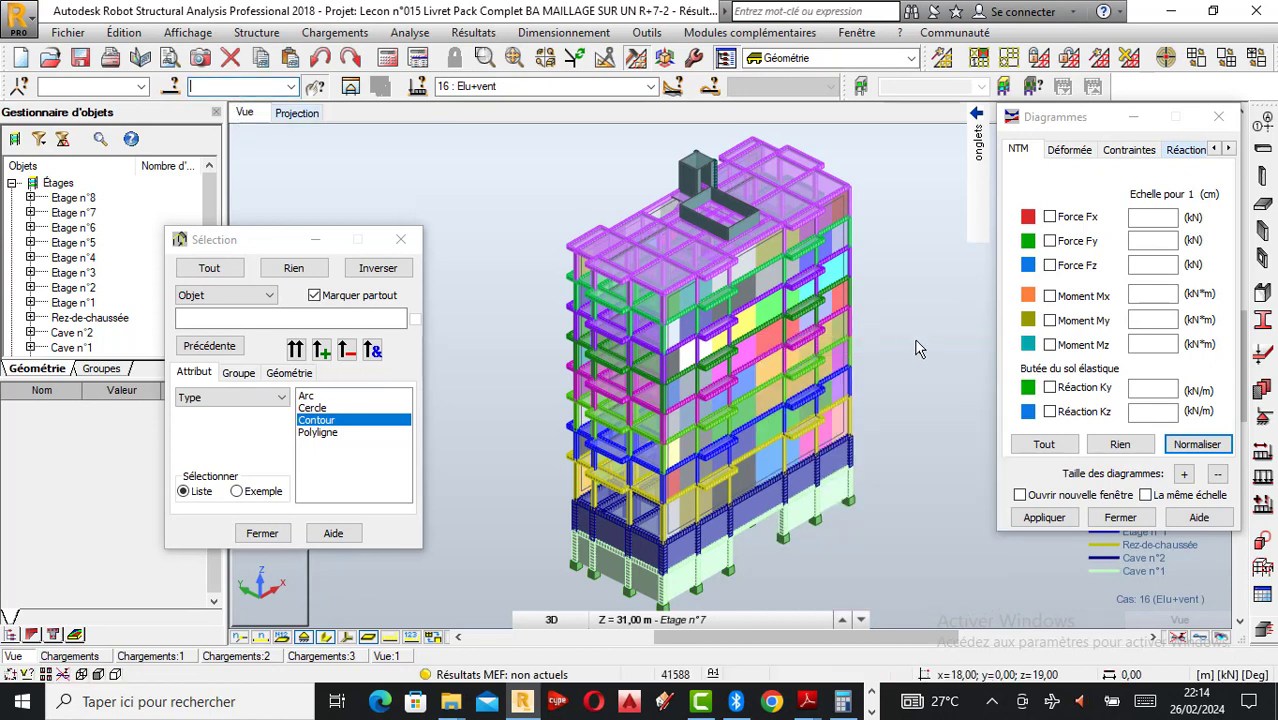
pyautogui.click(685, 484)
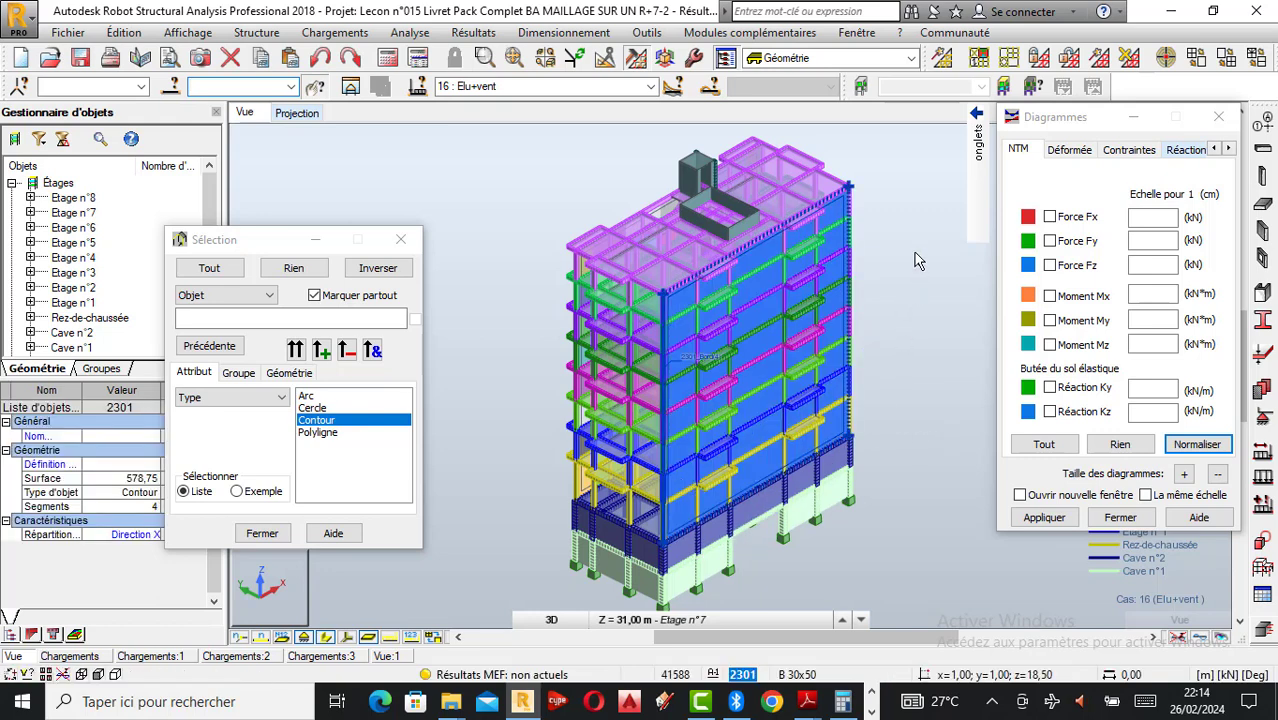
pyautogui.rightClick(752, 283)
pyautogui.click(822, 359)
pyautogui.moveTo(754, 374); pyautogui.dragTo(636, 296)
pyautogui.rightClick(370, 216)
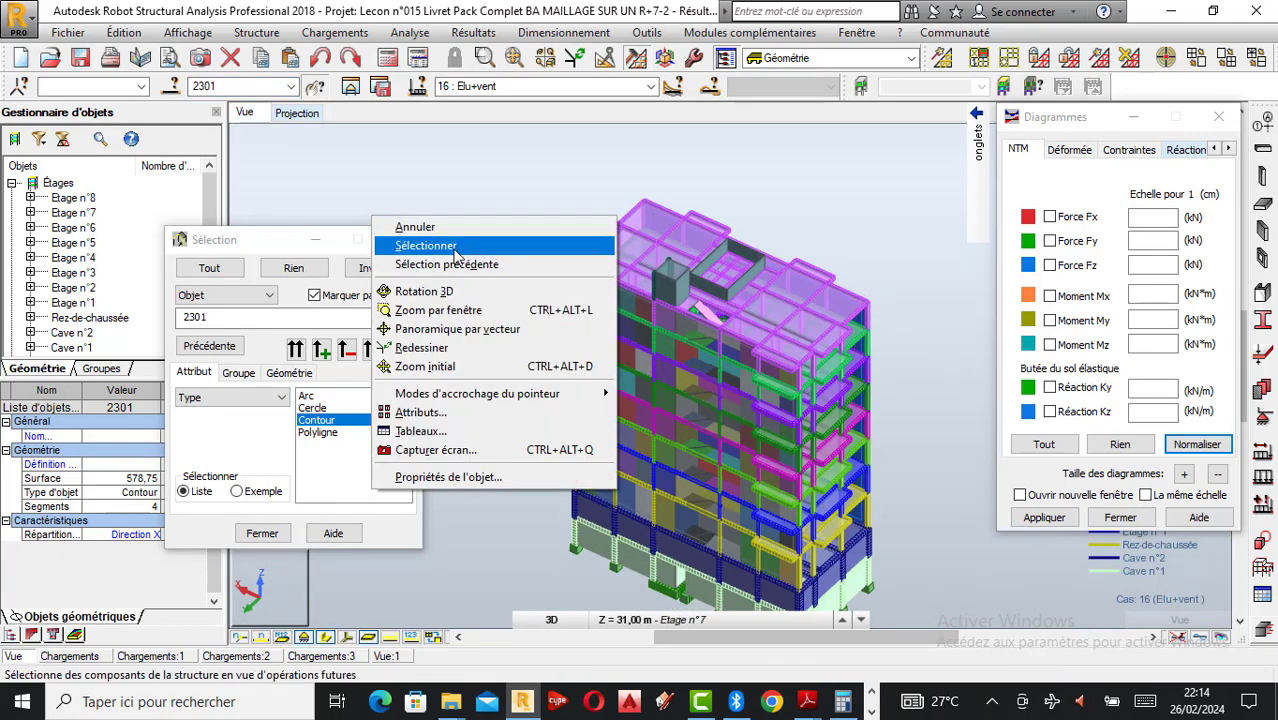
pyautogui.click(478, 254)
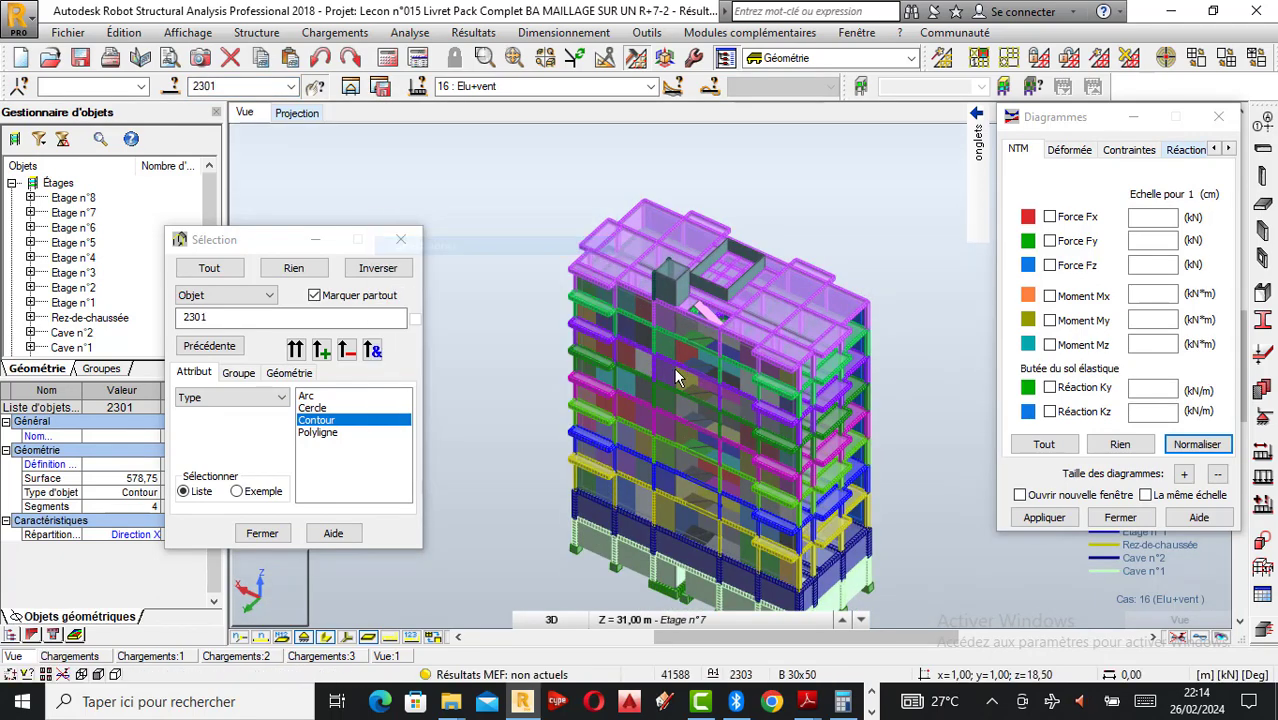
pyautogui.keyDown('ctrl'); pyautogui.click(603, 300); pyautogui.keyUp('ctrl')
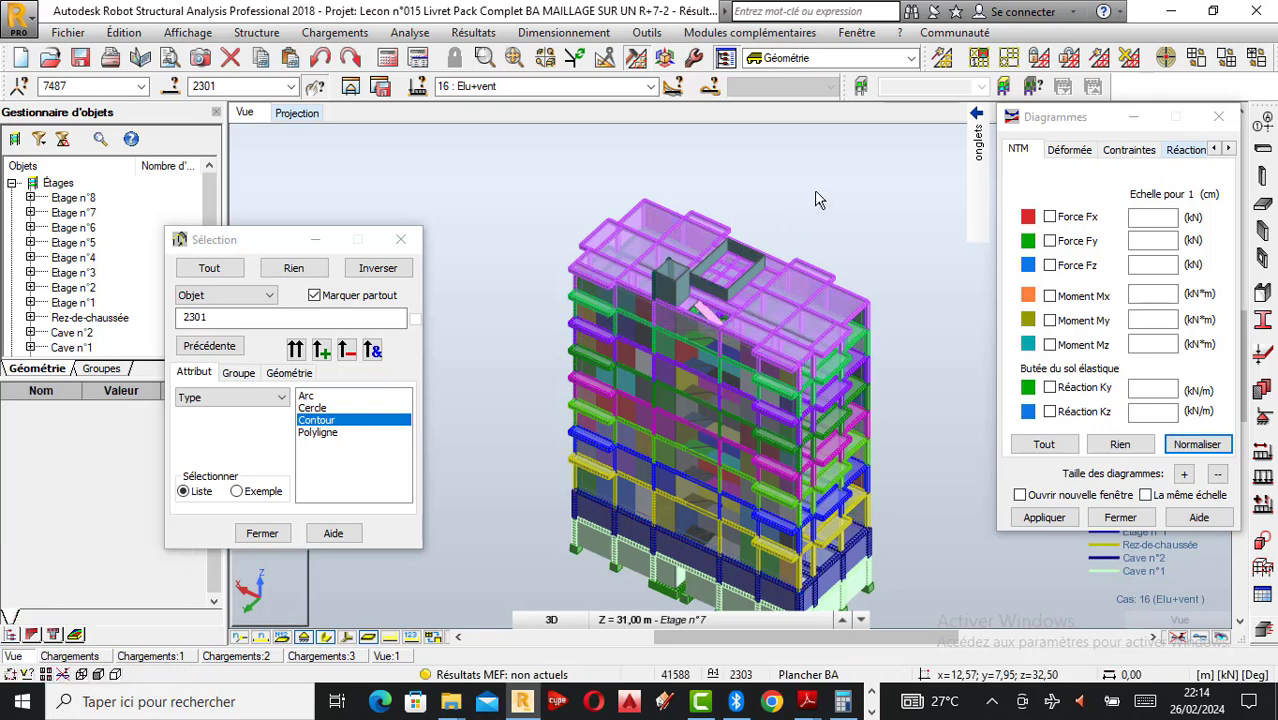
# Step: Clear the object selection and select all bars with the section Colonne : 25x35cm2
pyautogui.rightClick(854, 246)
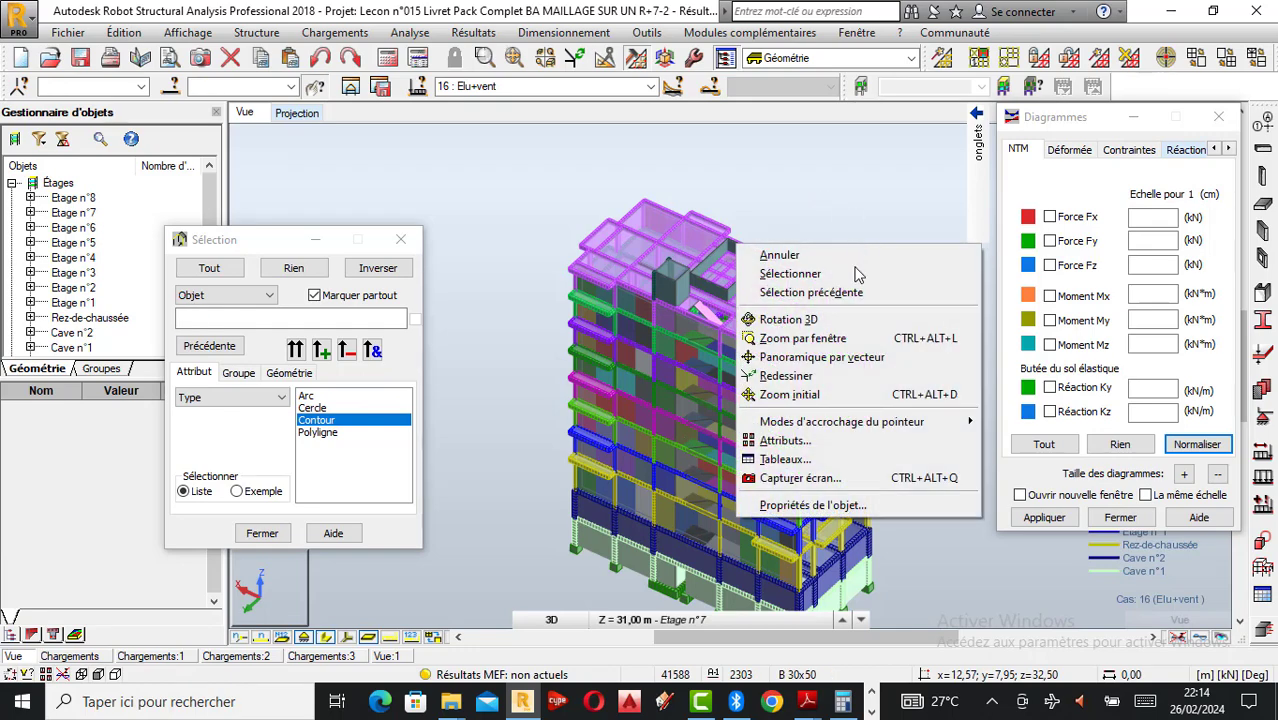
pyautogui.click(813, 313)
pyautogui.moveTo(813, 320); pyautogui.dragTo(748, 332)
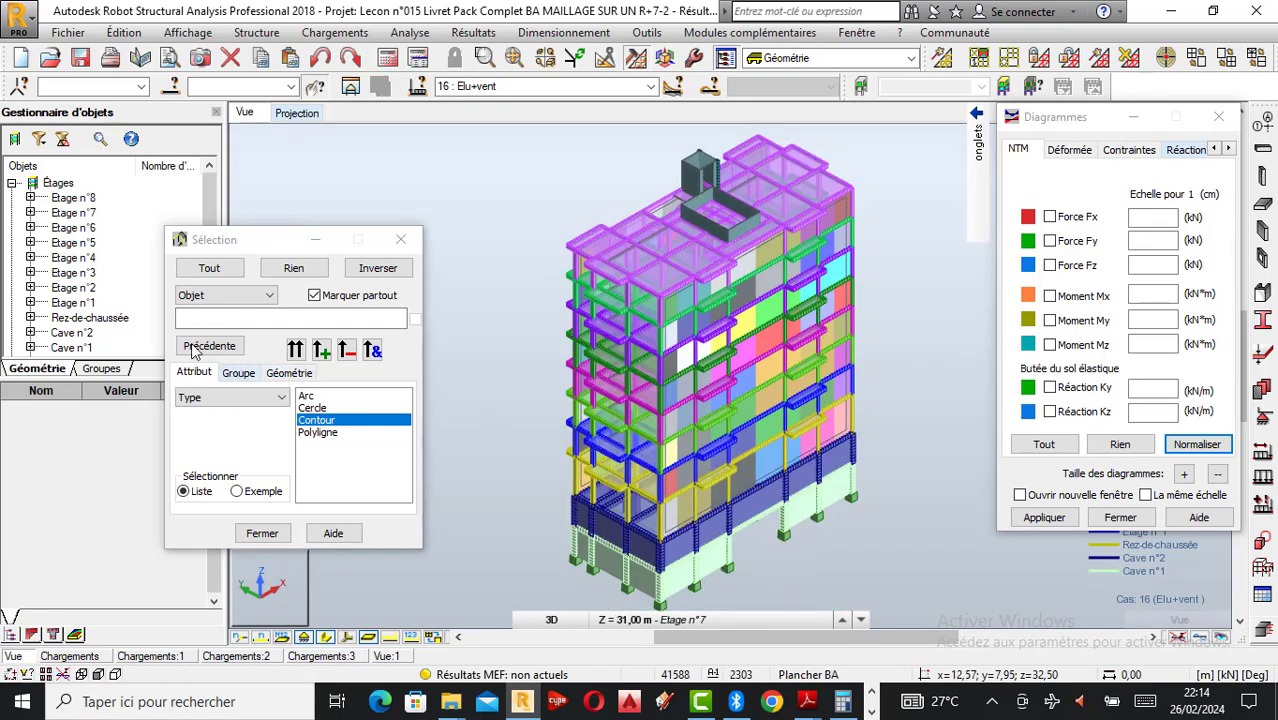
pyautogui.click(213, 296)
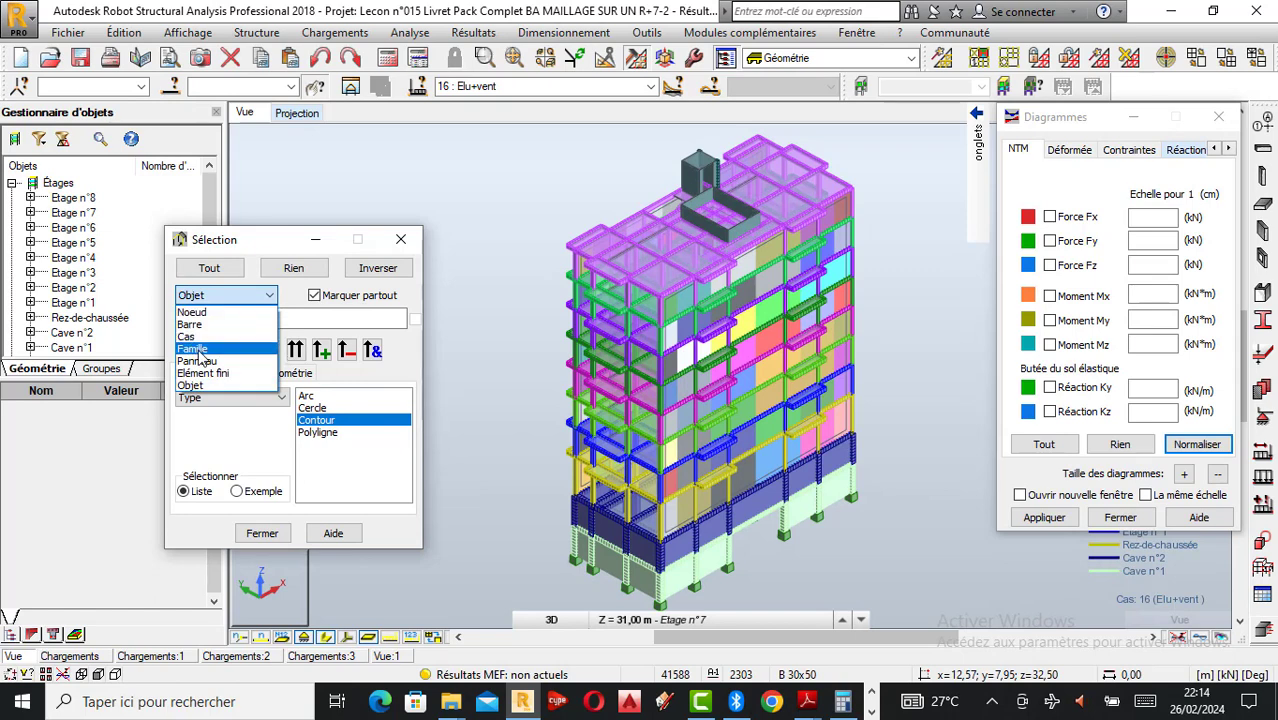
pyautogui.click(193, 326)
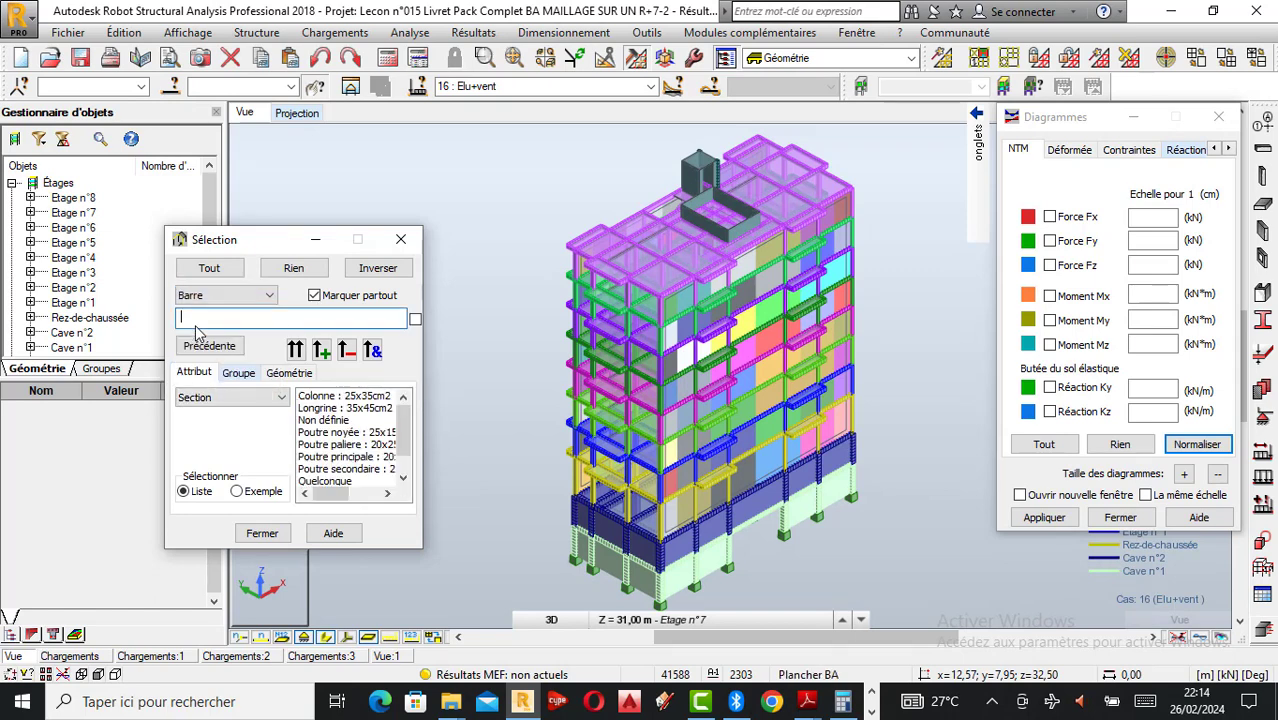
pyautogui.click(322, 397)
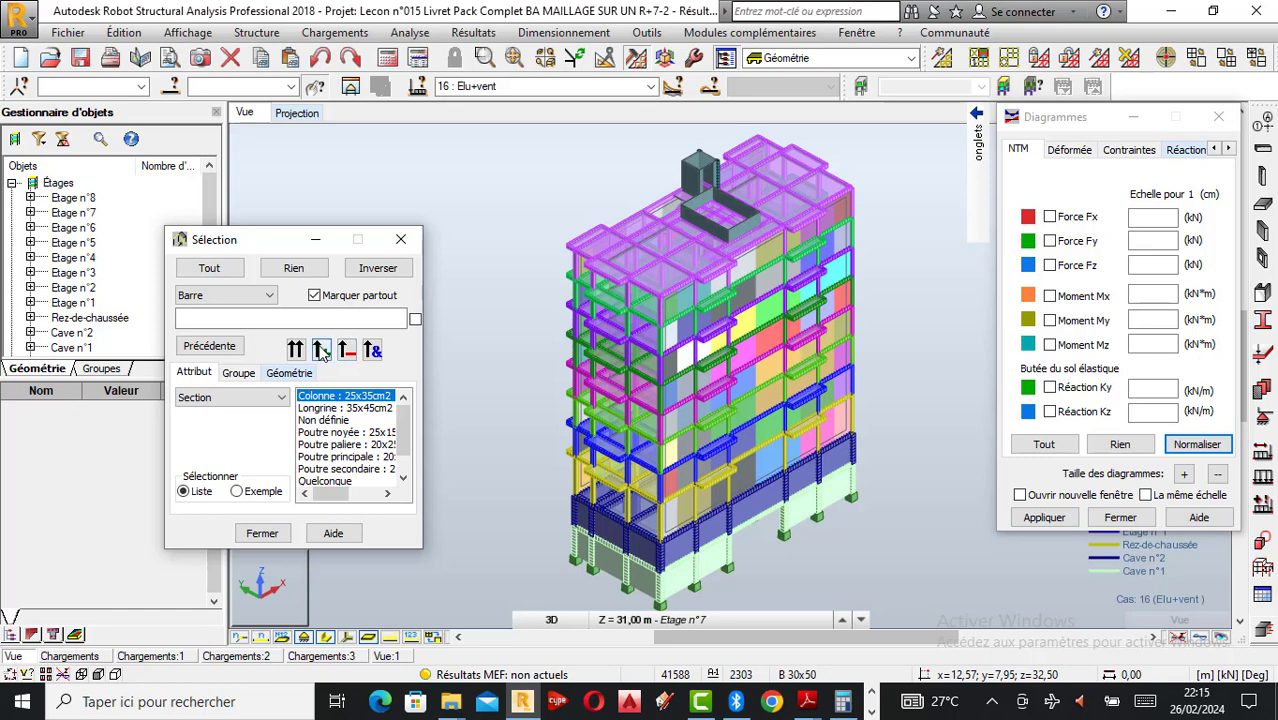
pyautogui.click(321, 349)
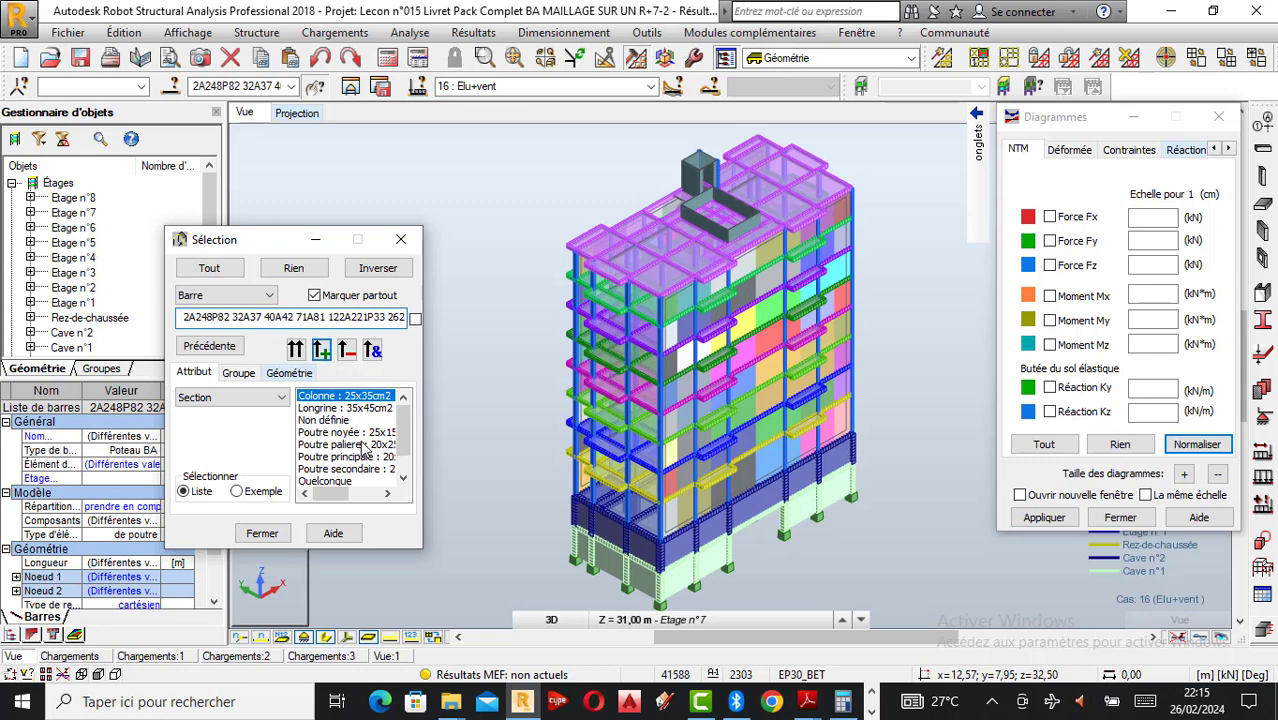
# Step: Copy the list of selected column bars and check the selected columns from the opposite side of the building
pyautogui.click(240, 86)
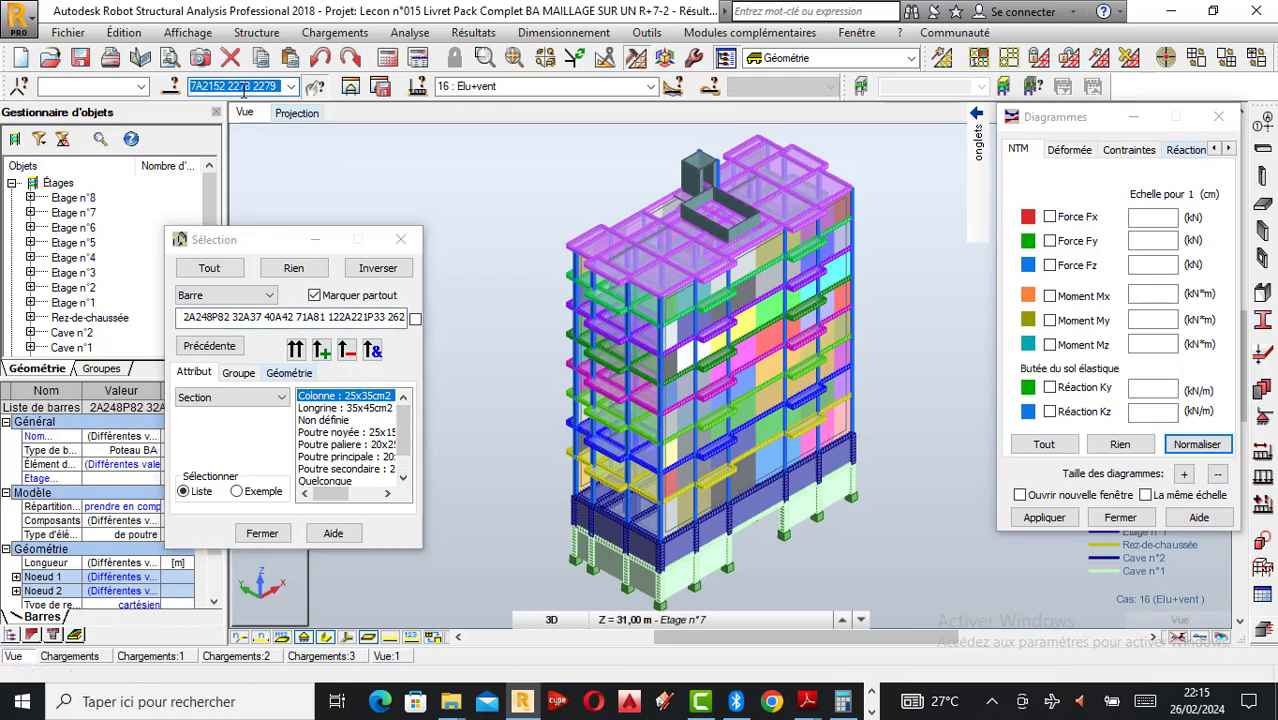
pyautogui.scroll(2, 643, 285)
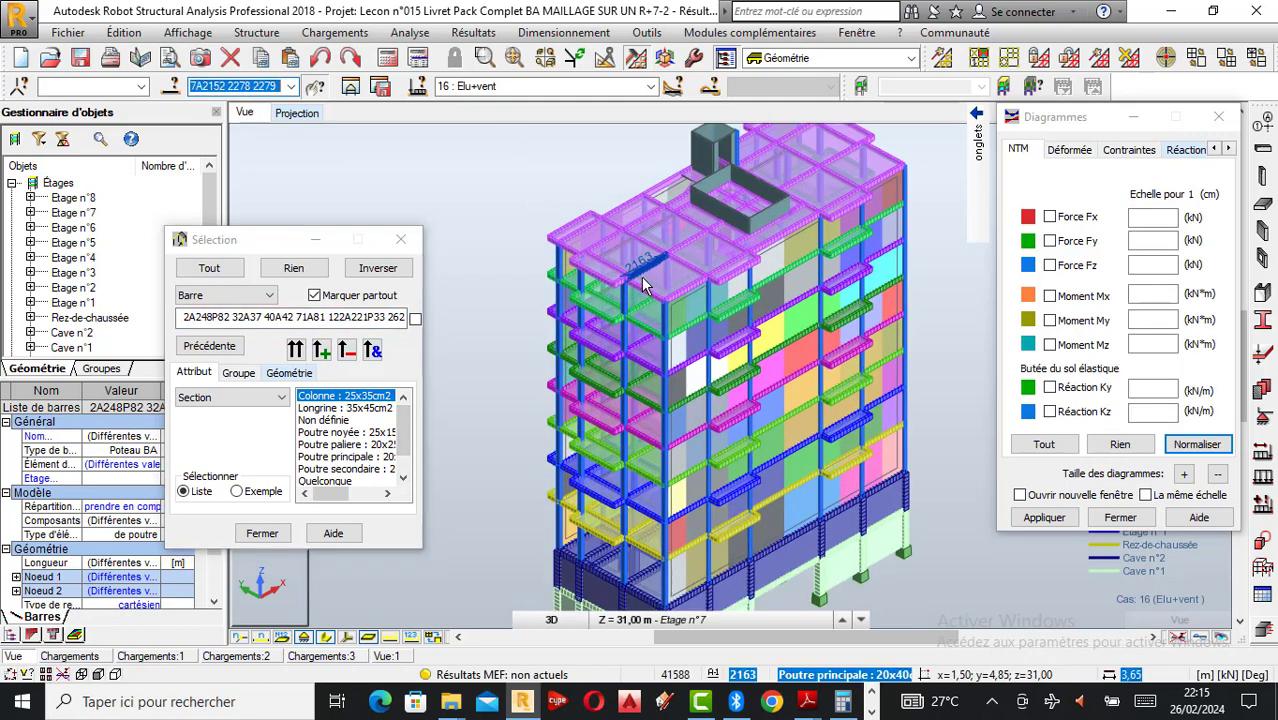
pyautogui.rightClick(633, 263)
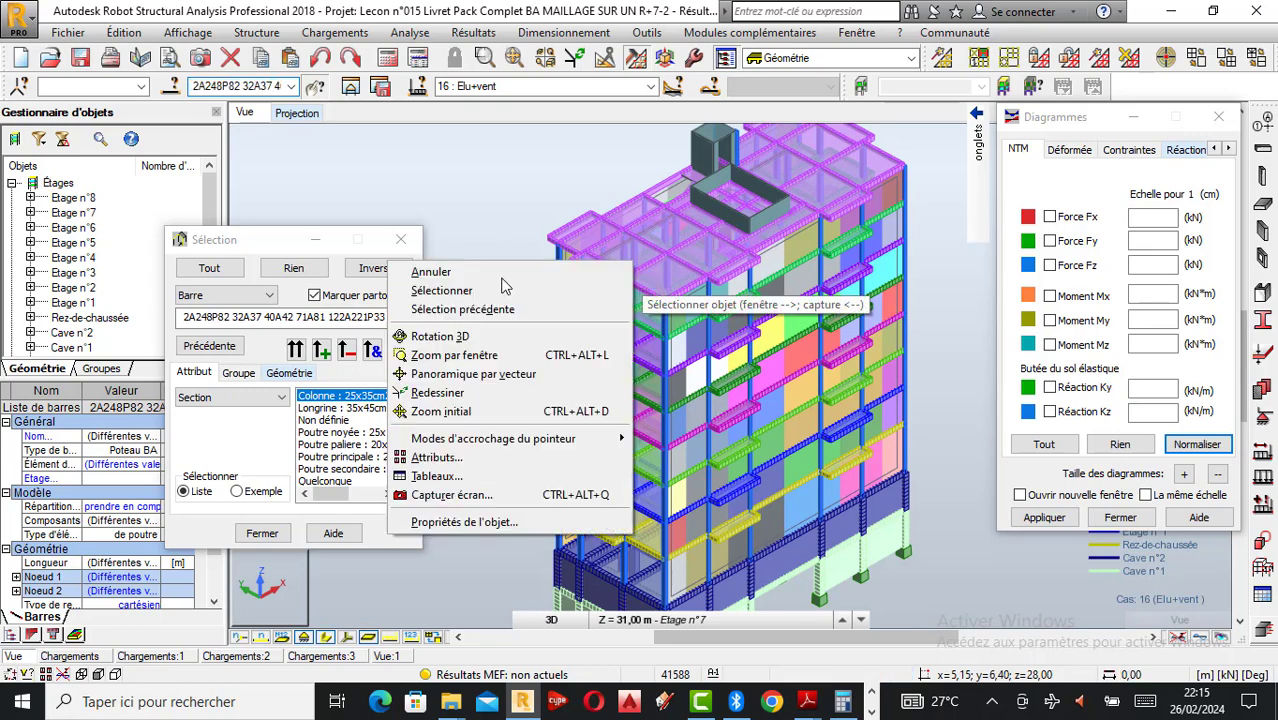
pyautogui.click(435, 337)
pyautogui.moveTo(599, 345); pyautogui.dragTo(675, 338)
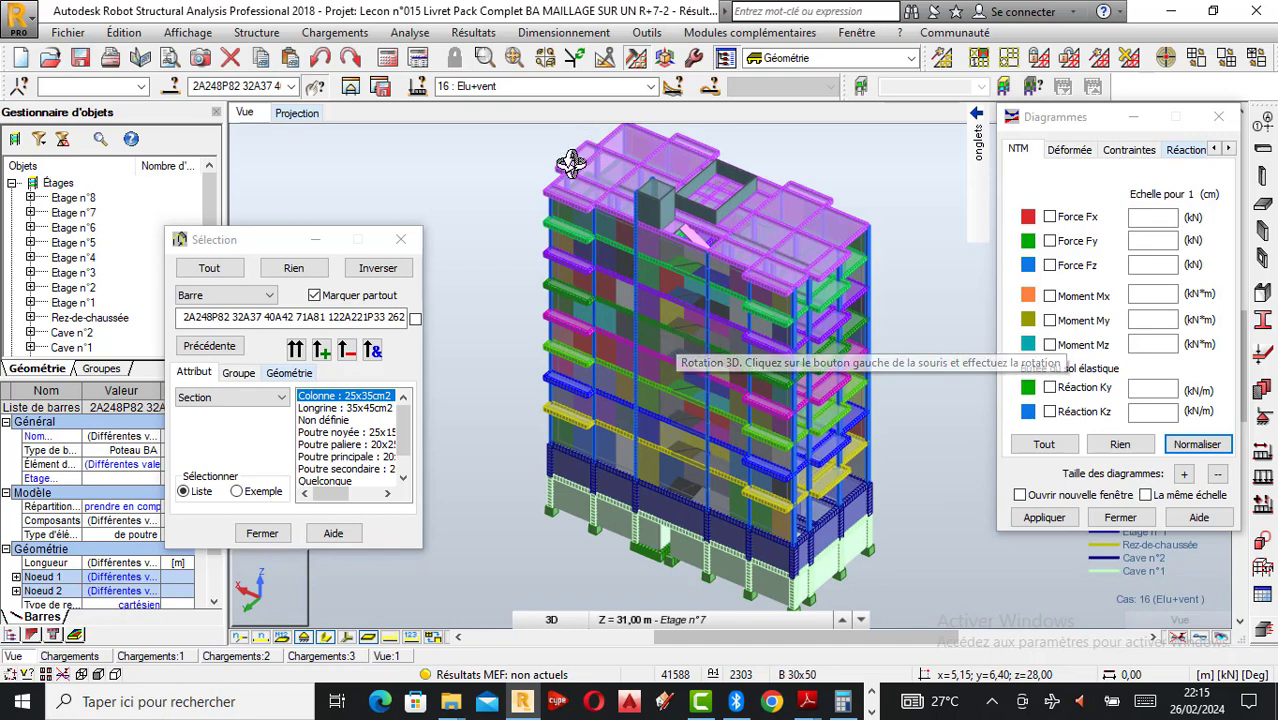
# Step: Open wind load generation by simulation and enable directions Y+, Y-, X+Y-, X-Y-, X+Y+ and X-Y+, with X+ disabled
pyautogui.click(335, 33)
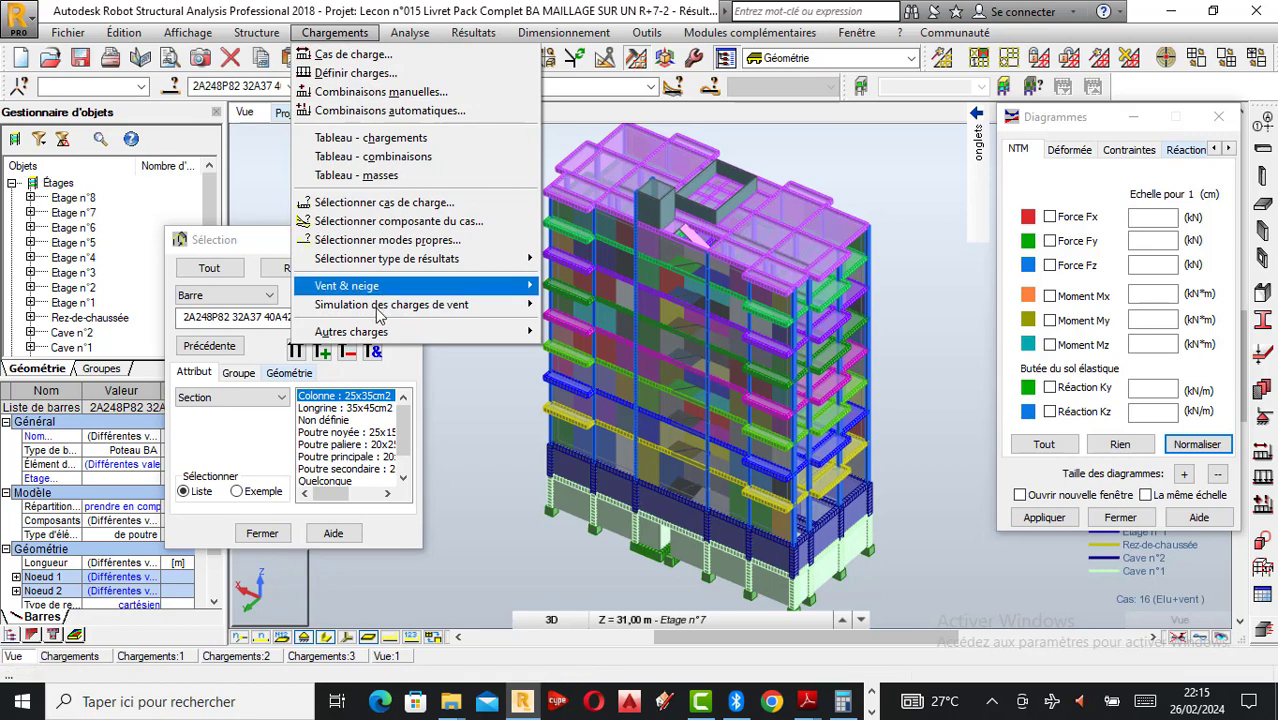
pyautogui.moveTo(332, 287)
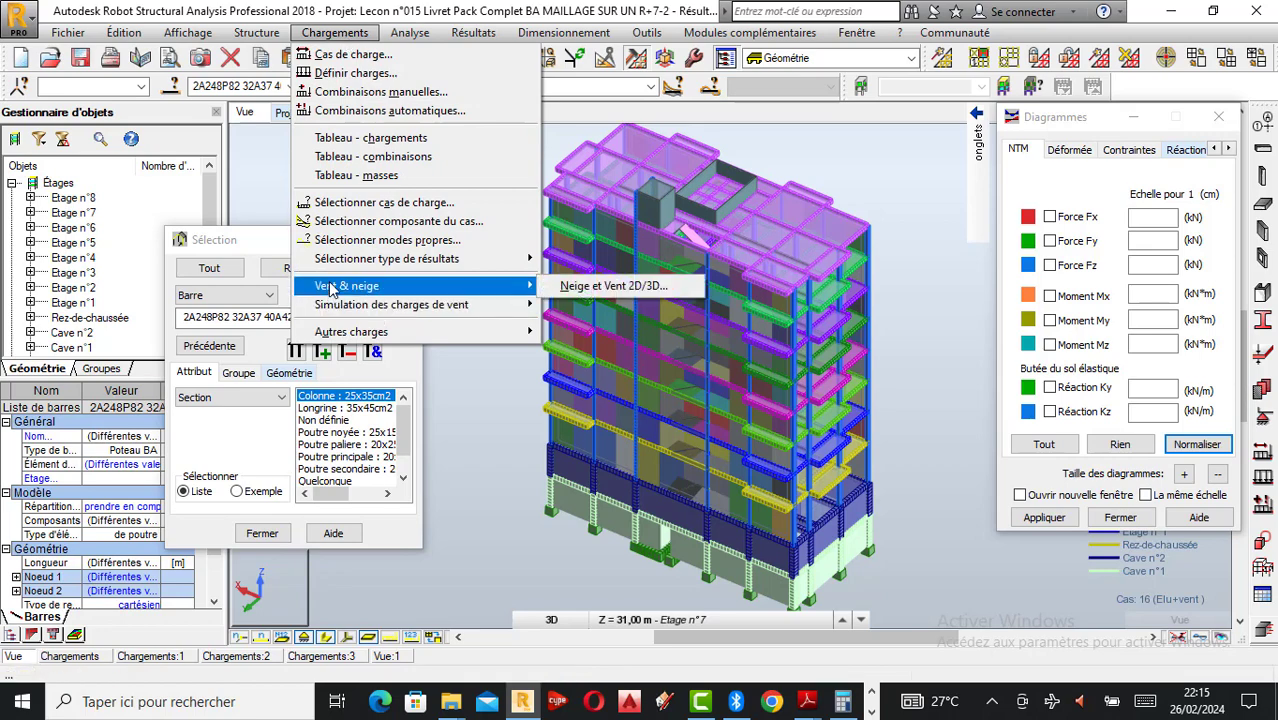
pyautogui.moveTo(337, 310)
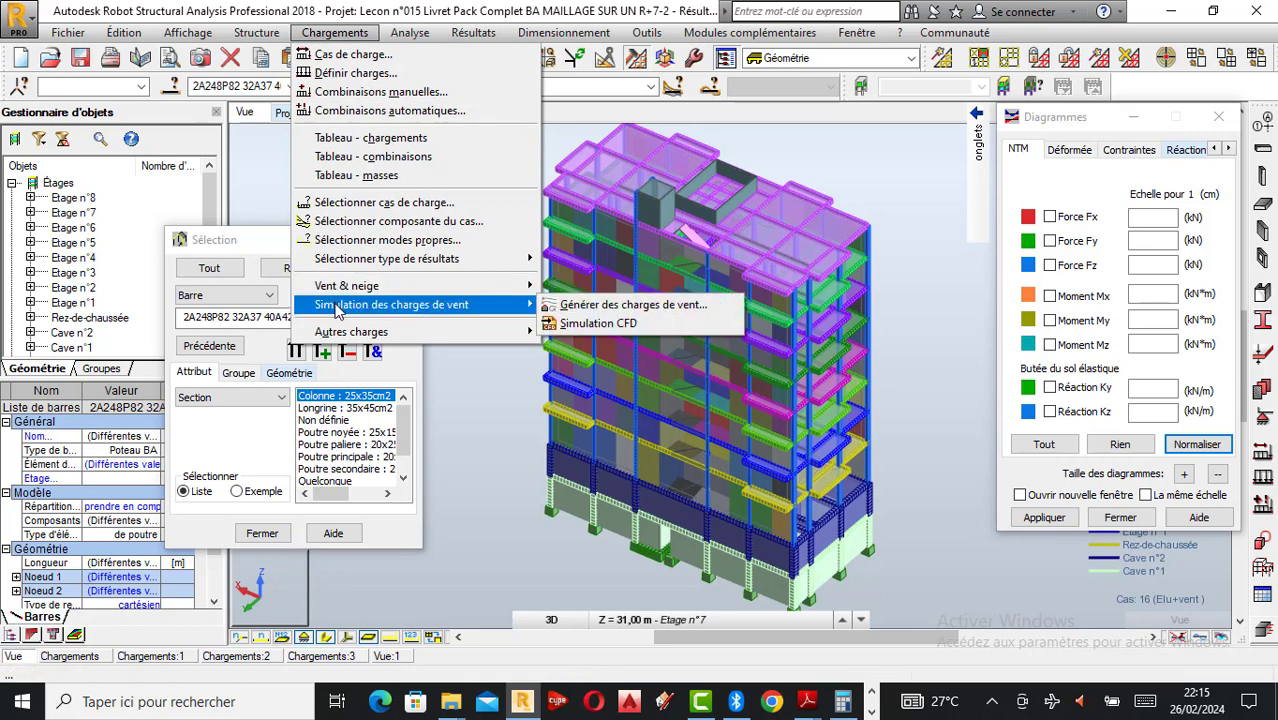
pyautogui.click(603, 305)
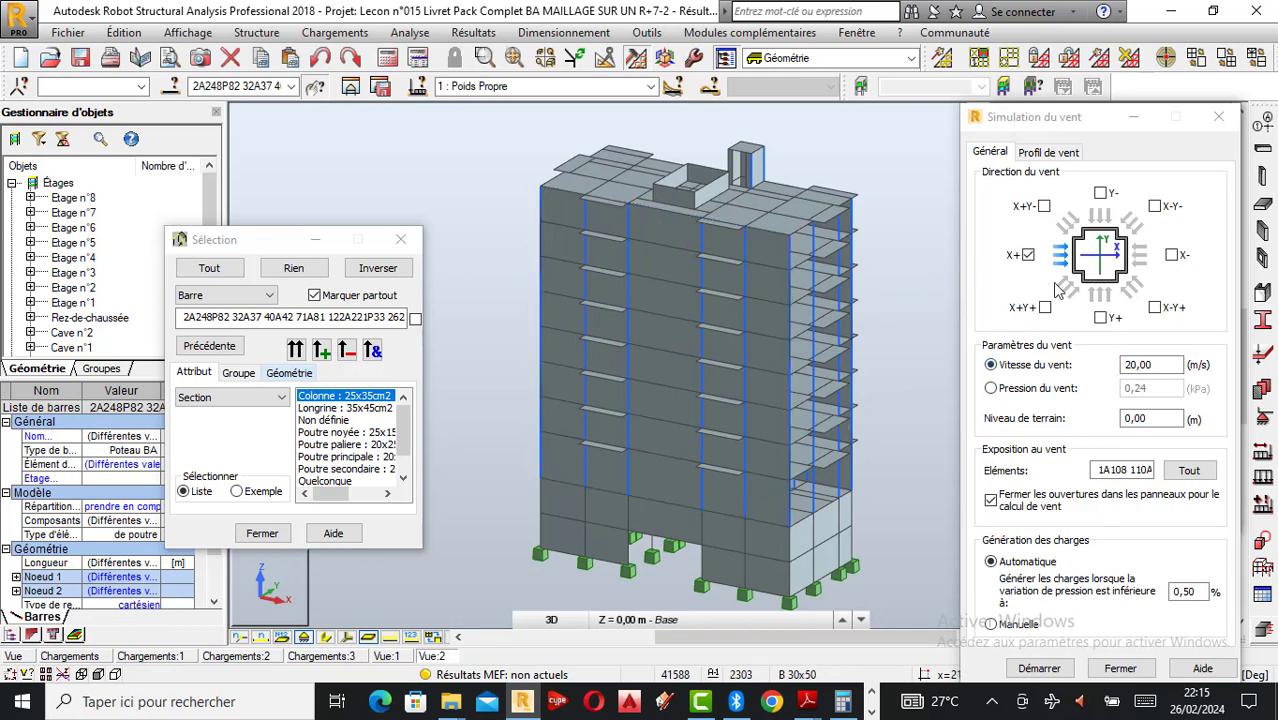
pyautogui.click(1029, 256)
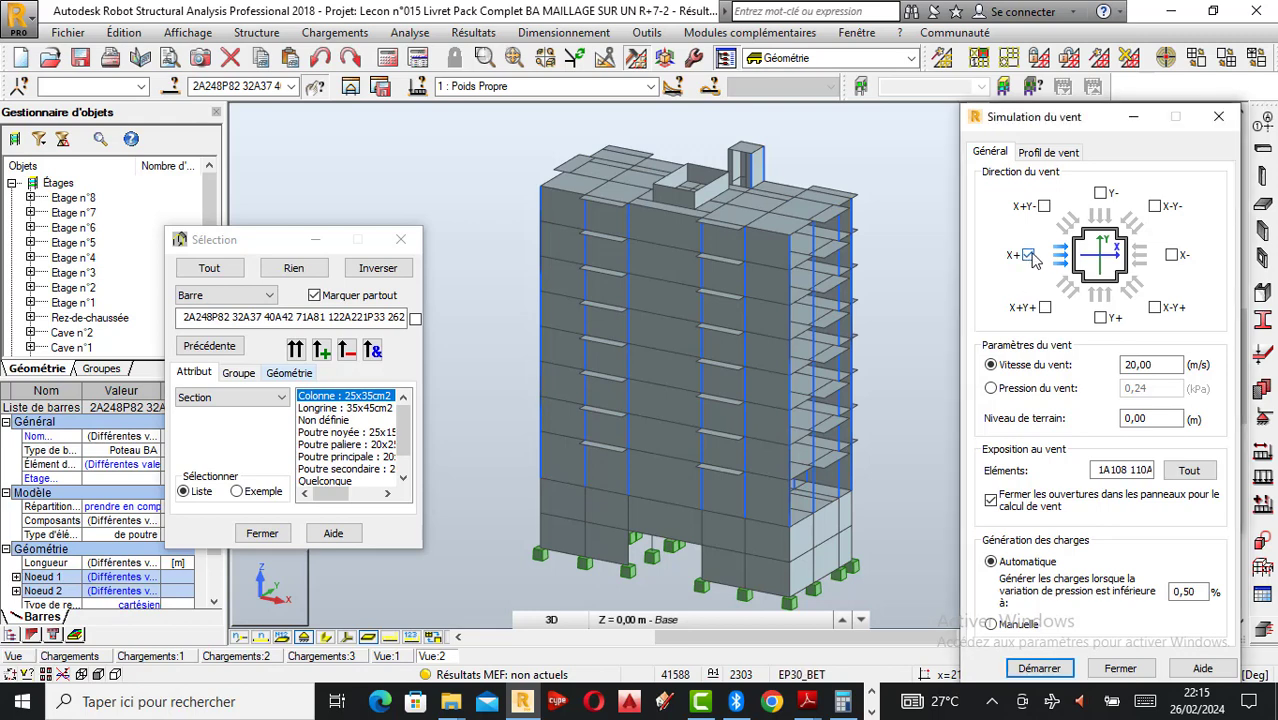
pyautogui.click(1099, 318)
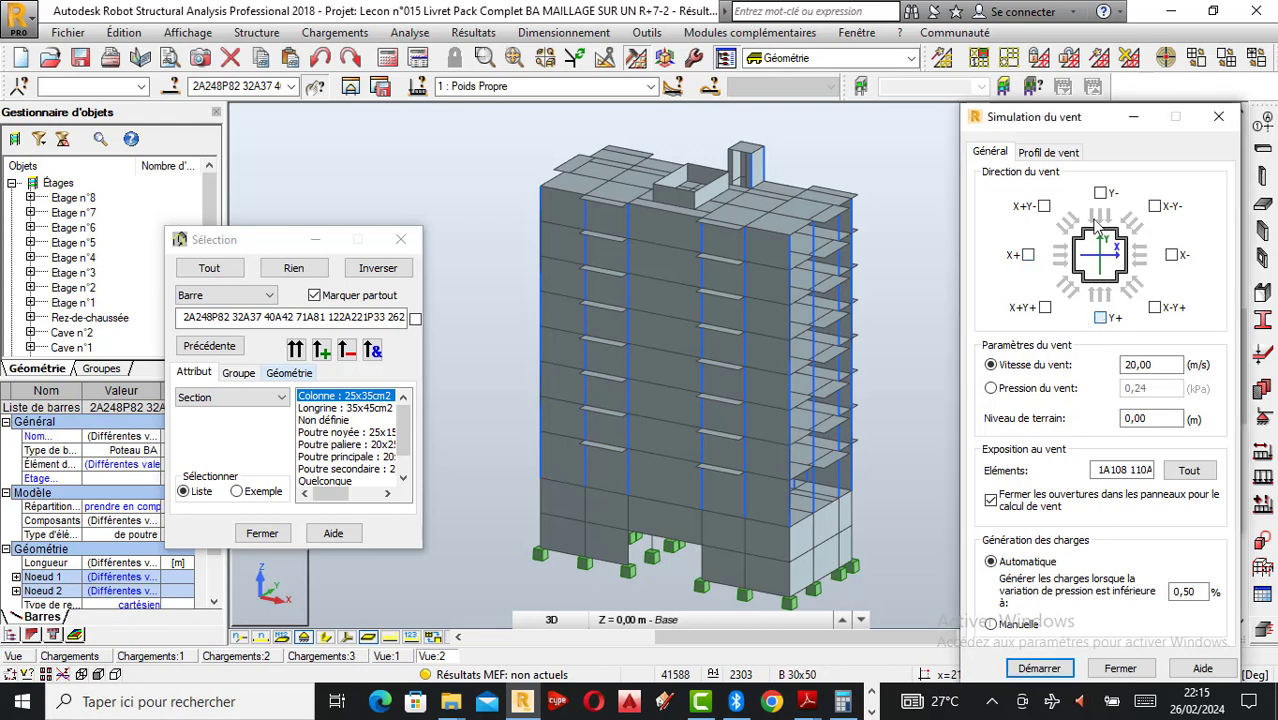
pyautogui.click(1101, 193)
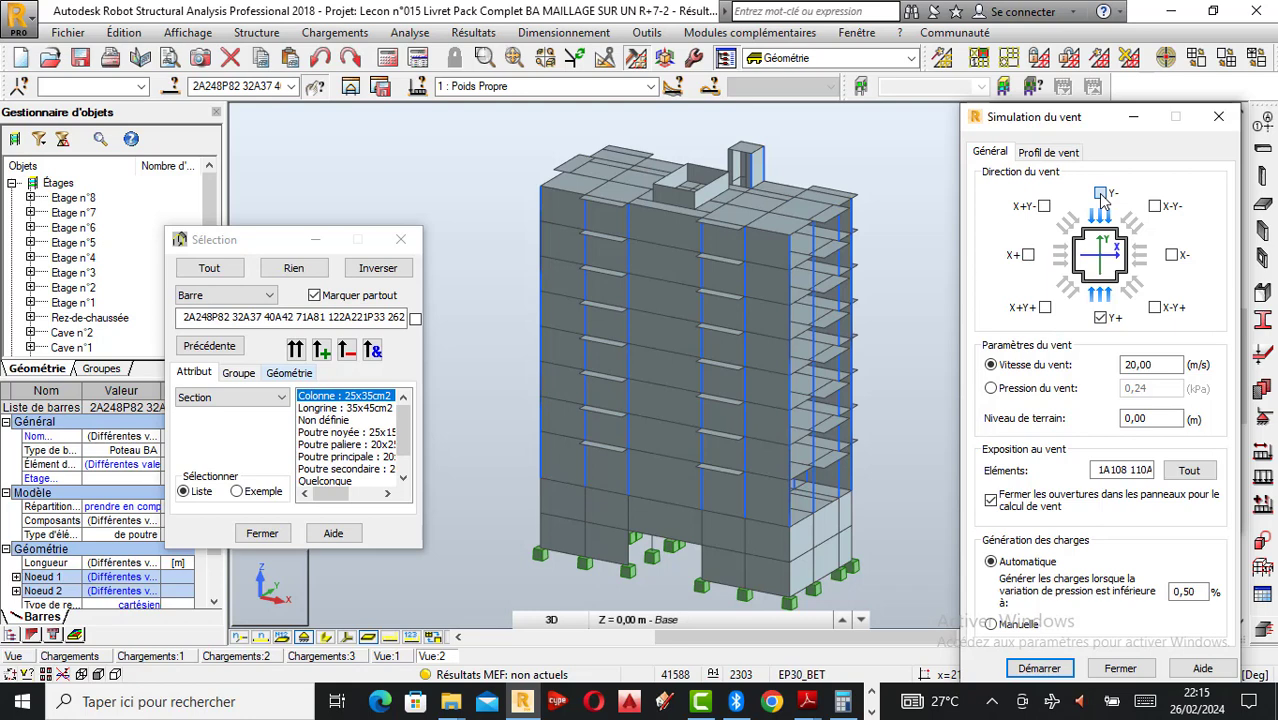
pyautogui.click(1044, 207)
pyautogui.click(1155, 207)
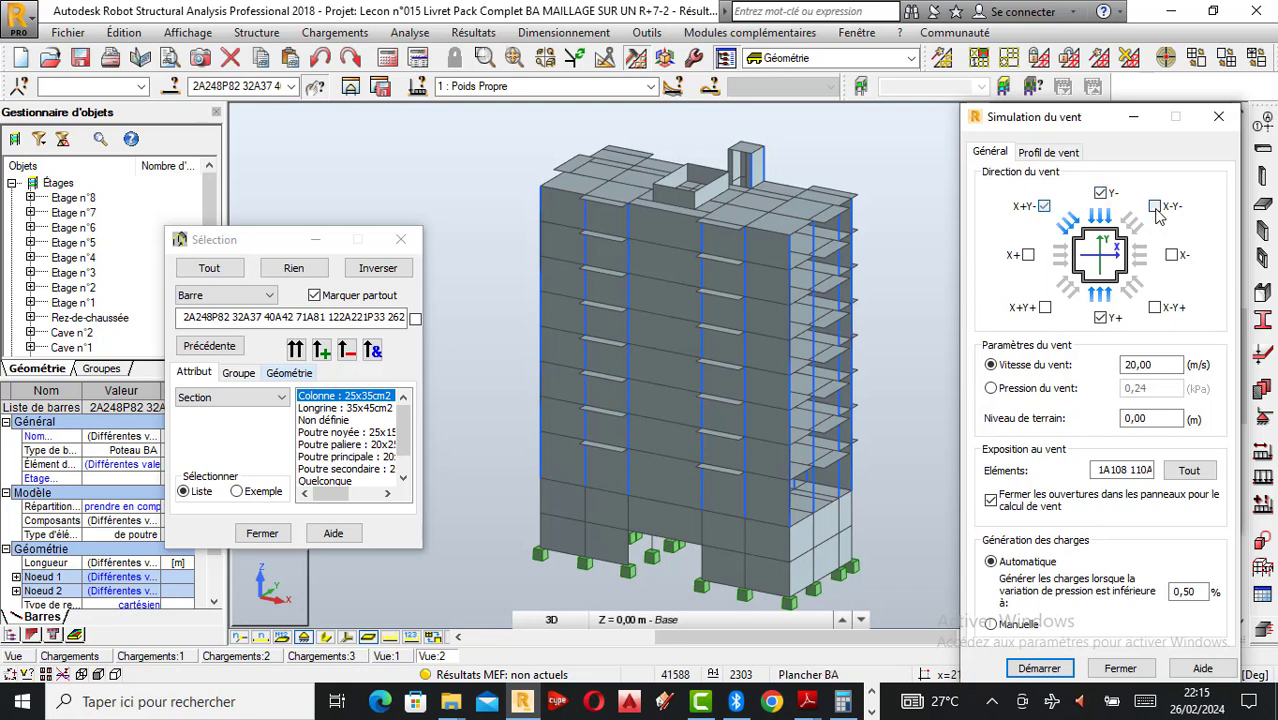
pyautogui.click(1046, 309)
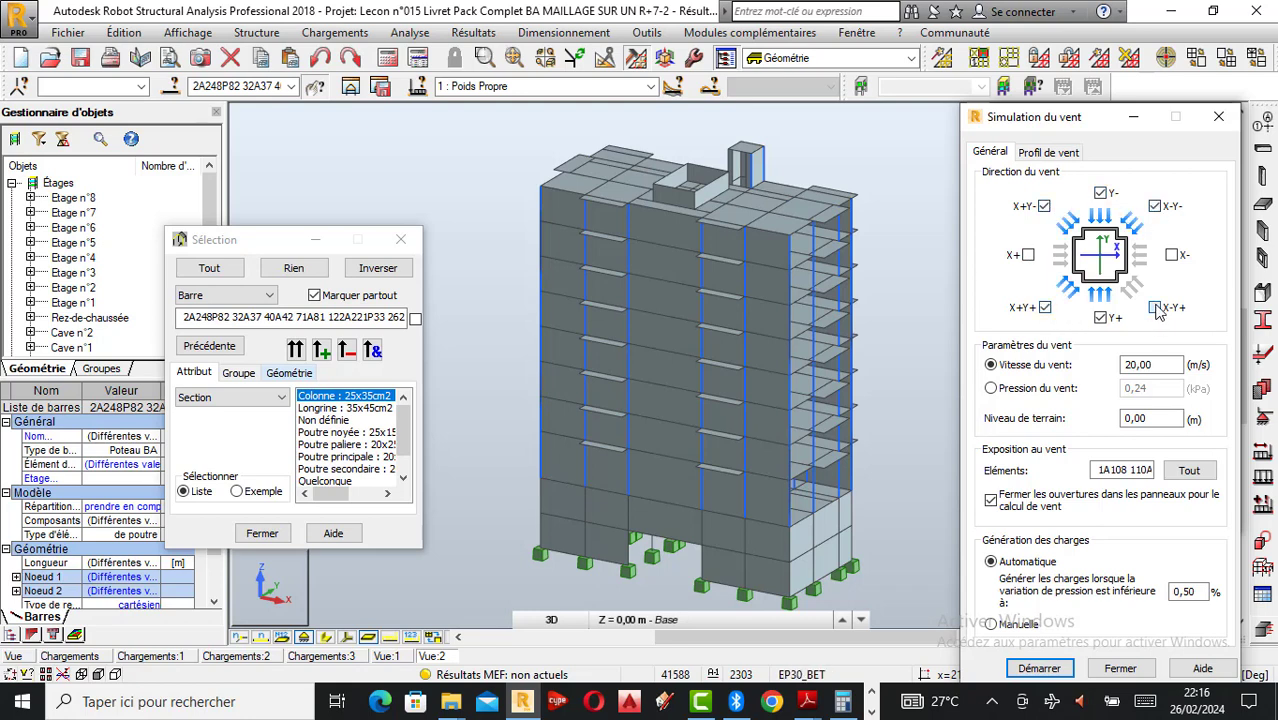
pyautogui.click(1155, 308)
# Step: Set the simulation's wind speed to 25 m/s and the terrain level to 0 m
pyautogui.doubleClick(1150, 364)
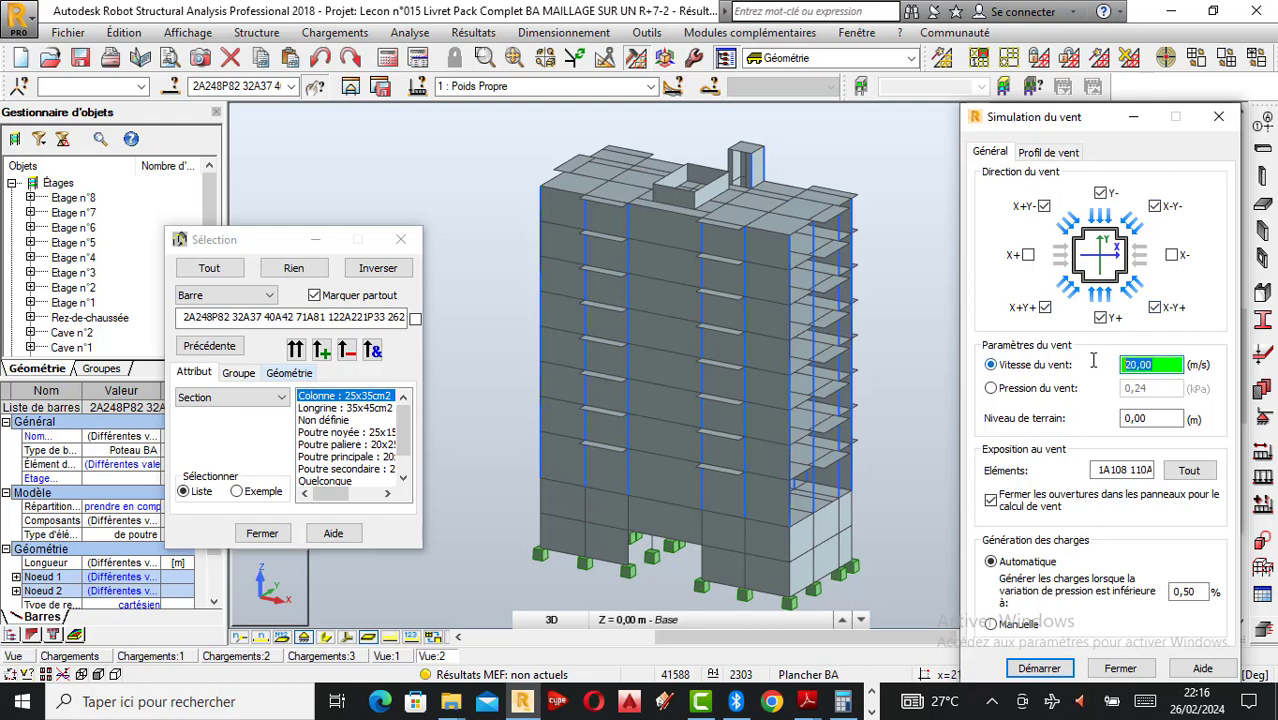
pyautogui.write('25')
pyautogui.doubleClick(1150, 418)
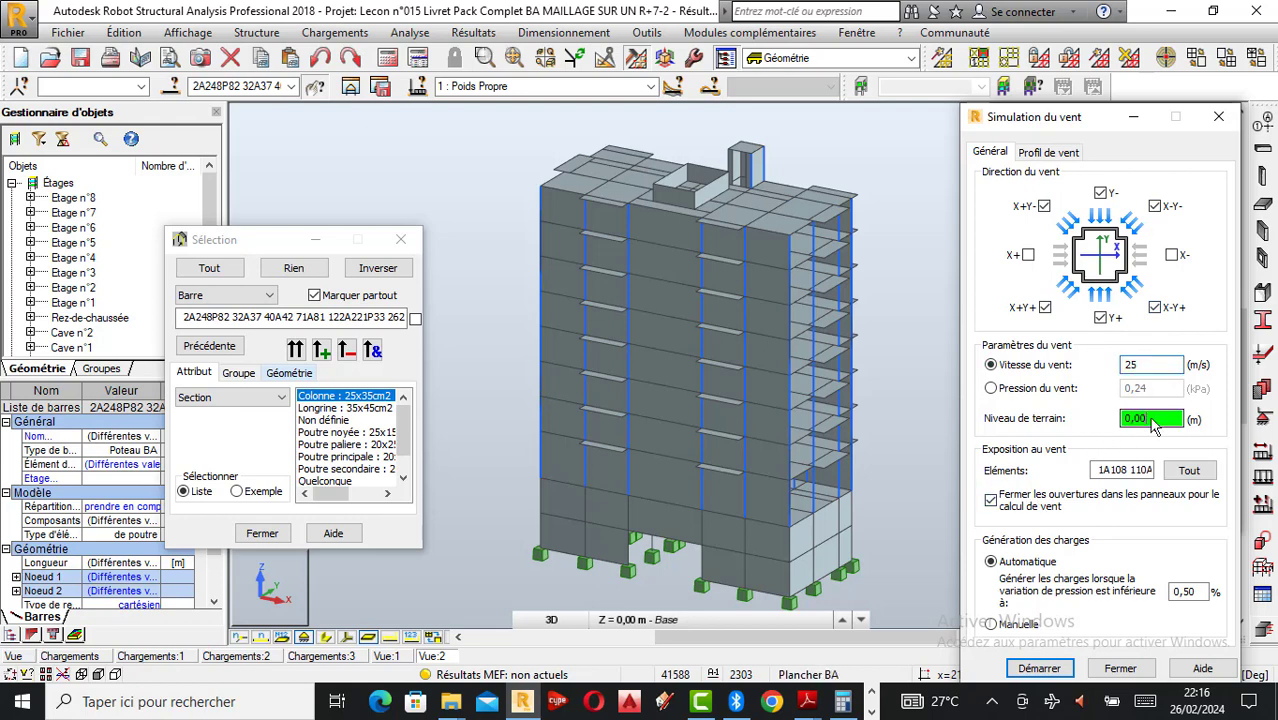
pyautogui.click(840, 702)
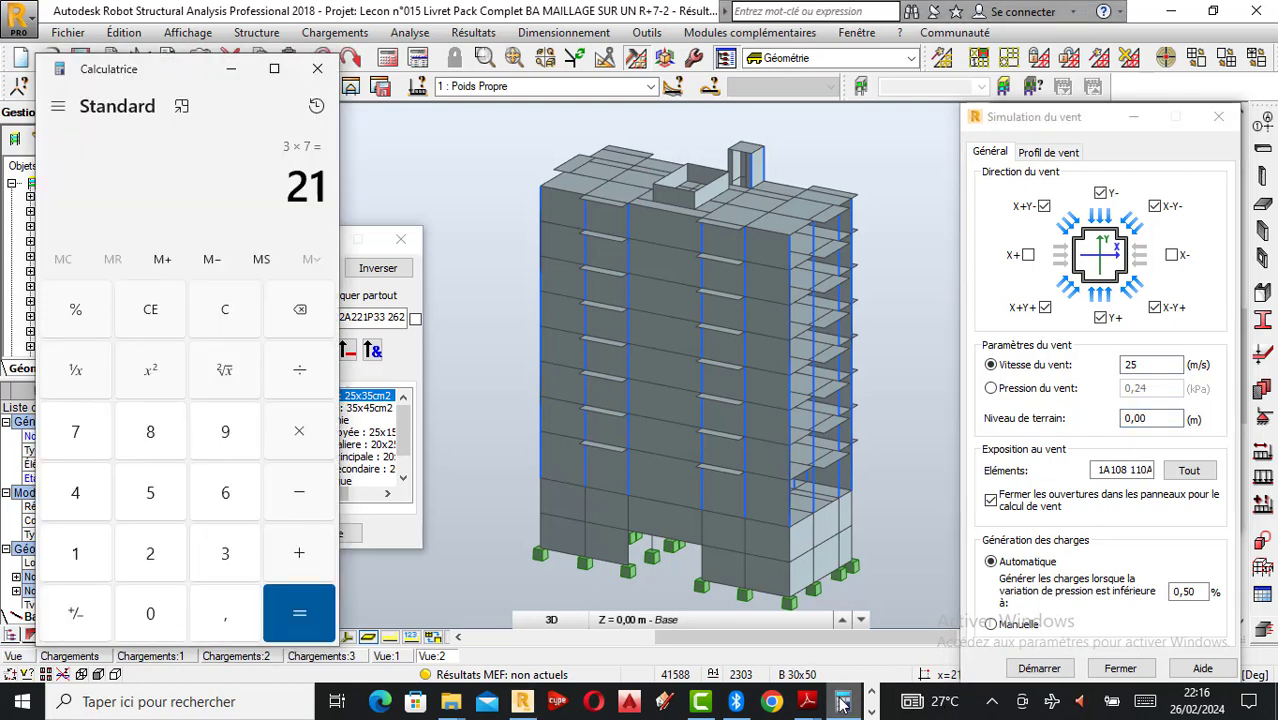
pyautogui.click(1086, 410)
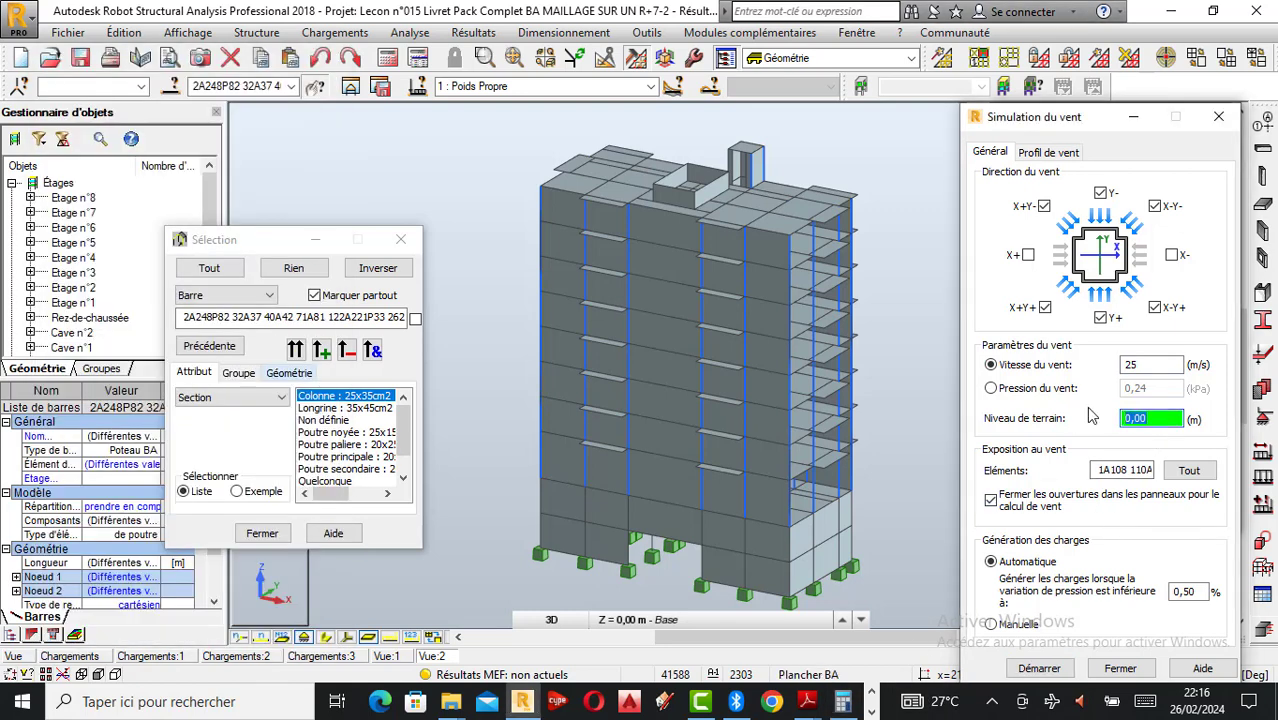
pyautogui.write('21')
pyautogui.moveTo(1160, 418); pyautogui.dragTo(1113, 410)
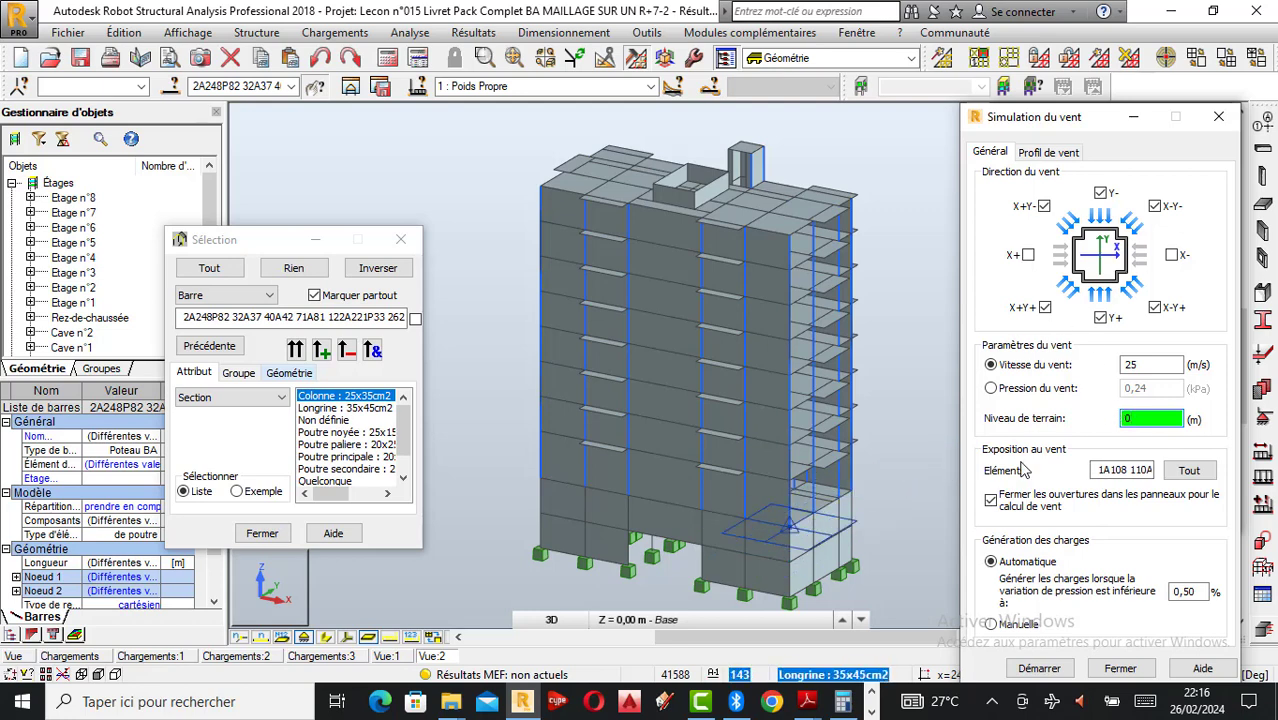
# Step: Replace the elements exposed to wind with the copied list of column bars, ending in 2278 2279
pyautogui.moveTo(1099, 470); pyautogui.dragTo(1245, 470)
pyautogui.press('Delete')
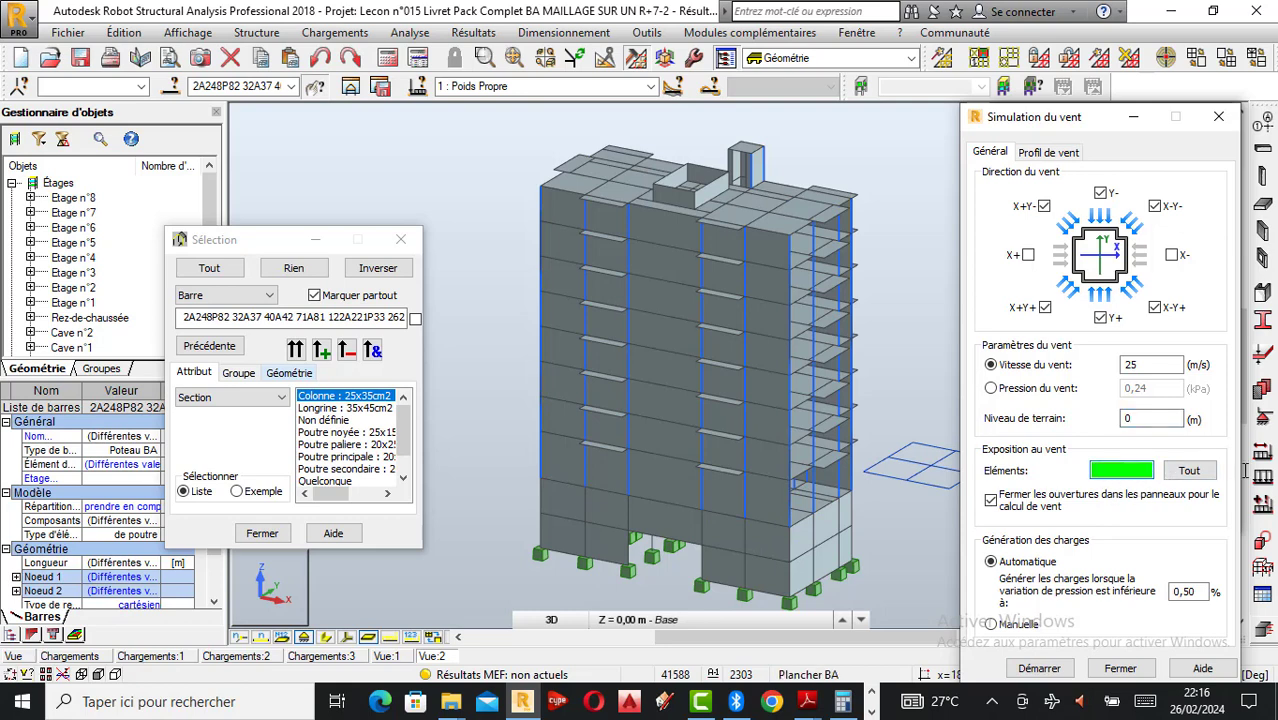
pyautogui.write('2278 2279')
# Step: Set the height of the wind profile to 21 m
pyautogui.click(1052, 153)
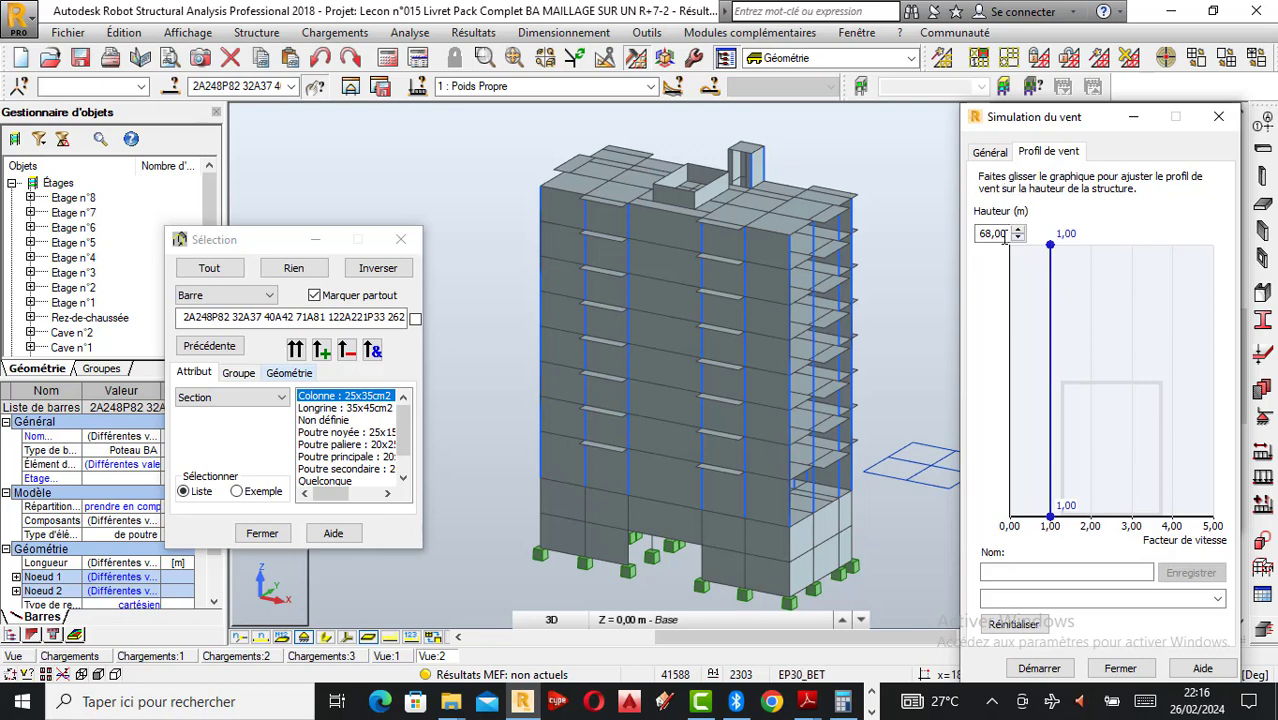
pyautogui.moveTo(1006, 236); pyautogui.dragTo(936, 232)
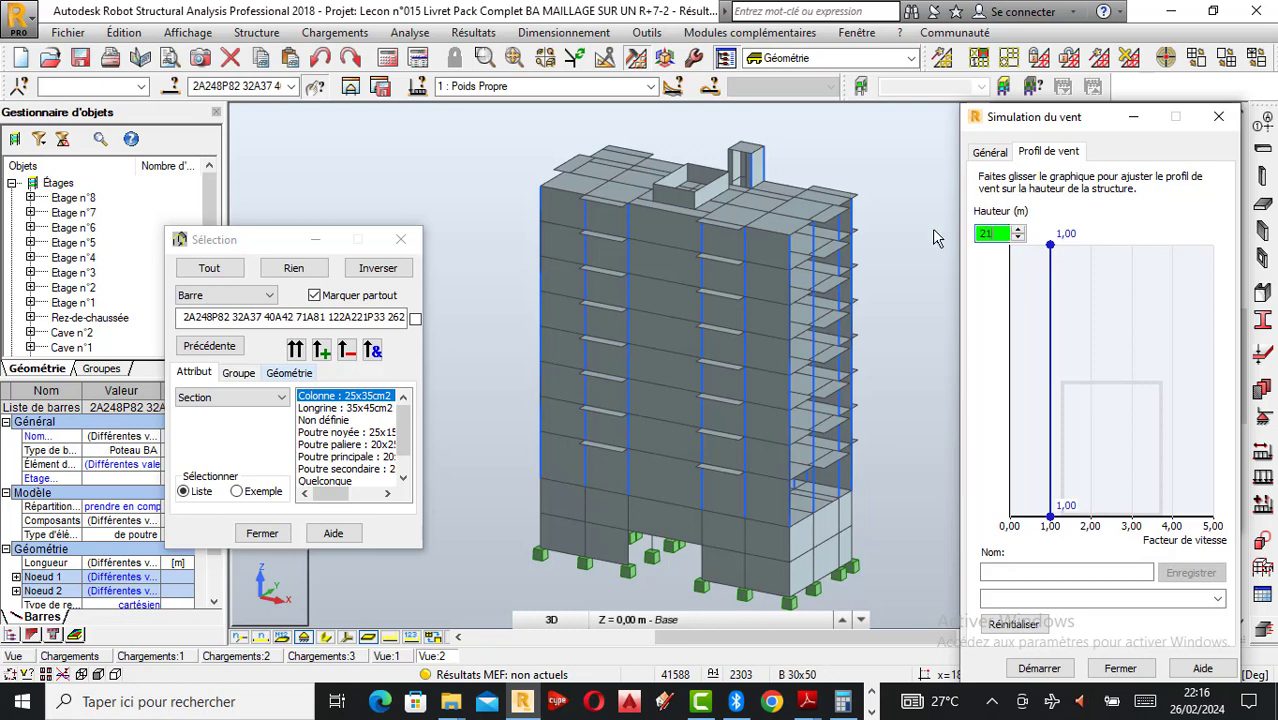
pyautogui.click(989, 152)
pyautogui.click(1028, 156)
pyautogui.moveTo(1000, 236); pyautogui.dragTo(969, 230)
pyautogui.write('21')
# Step: Start the wind simulation from its general settings and move the Sélection dialog clear of the pressure legend
pyautogui.click(990, 151)
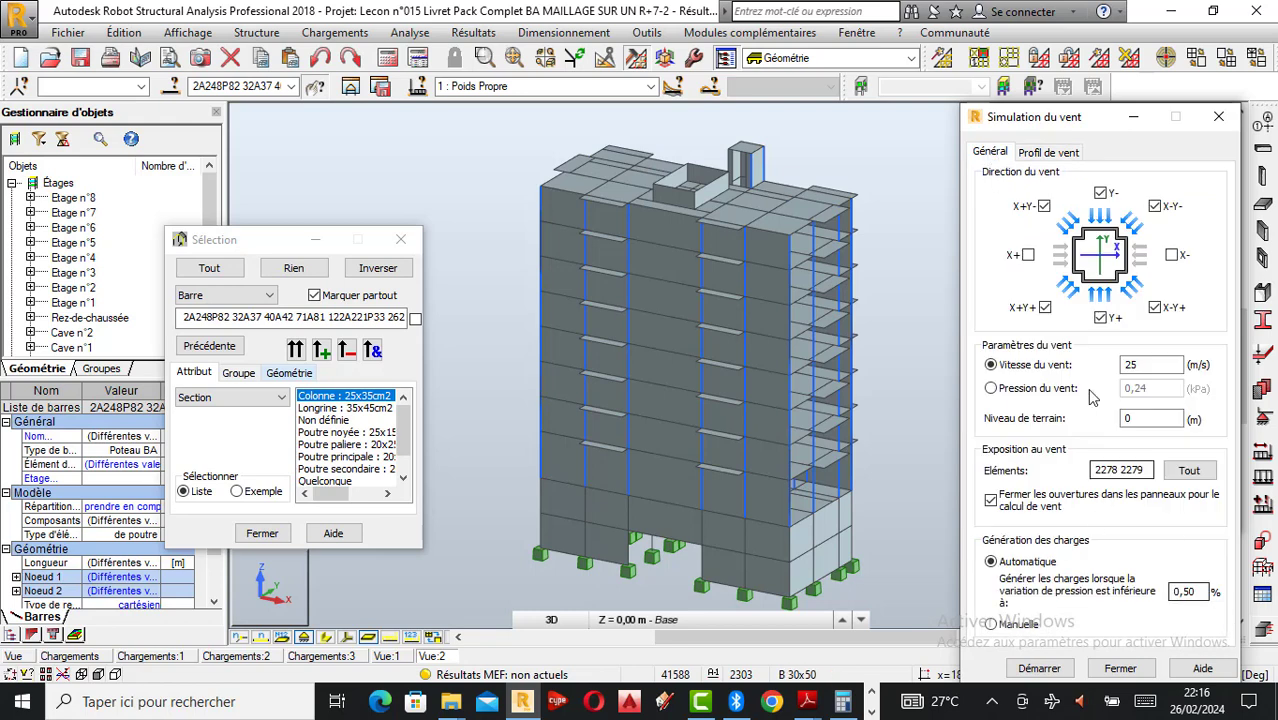
pyautogui.click(1038, 670)
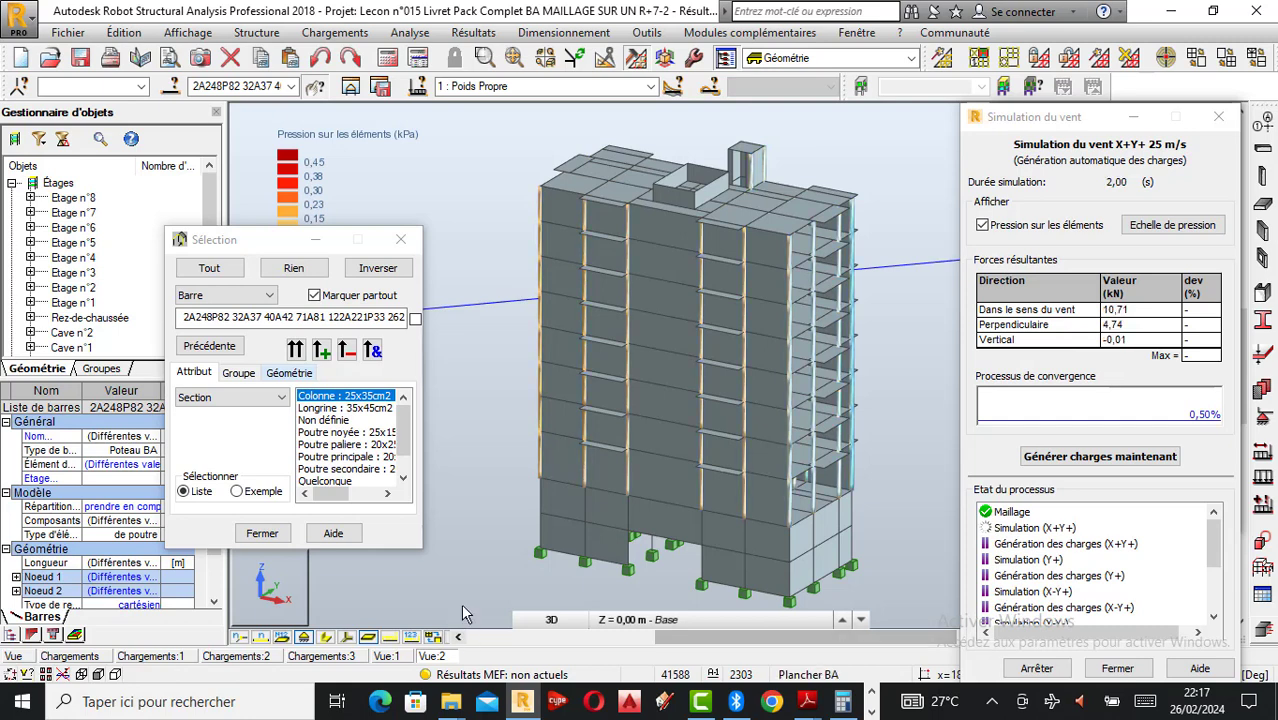
pyautogui.moveTo(257, 250); pyautogui.dragTo(82, 299)
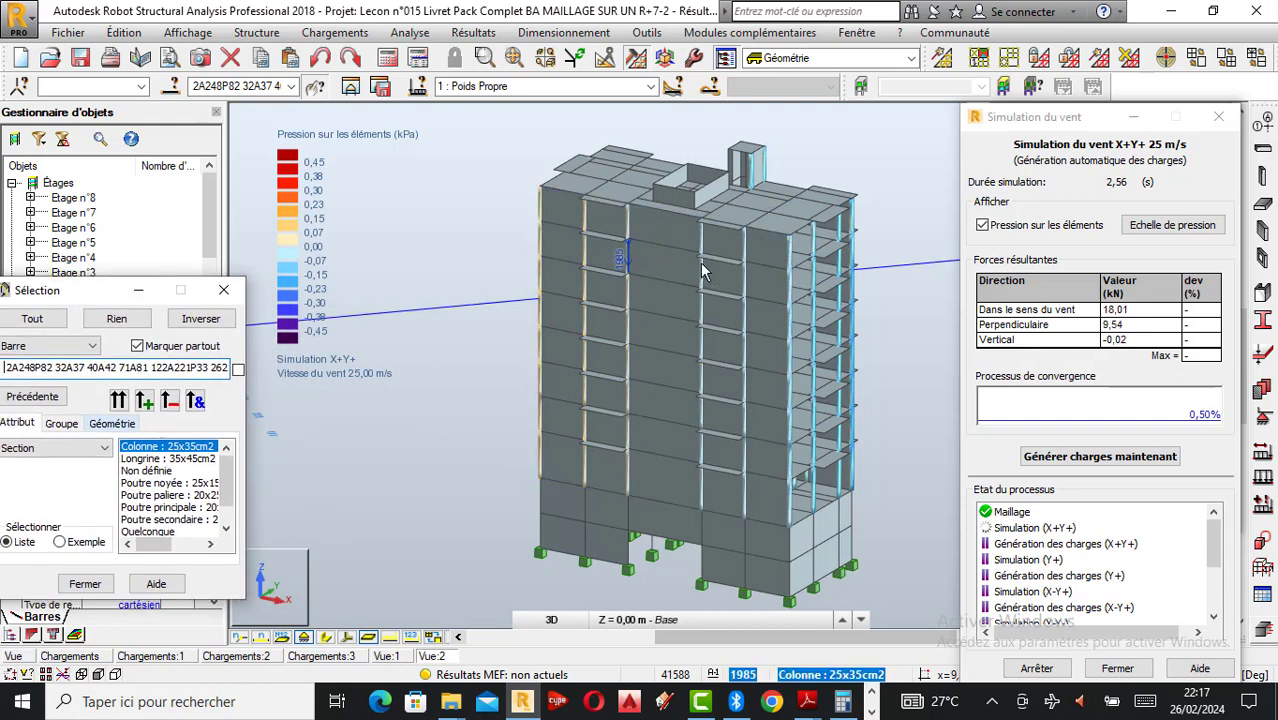
# Step: Watch the wind simulation run to completion, acknowledge the generated load cases and close the Simulation du vent dialog
pyautogui.scroll(-1, 694, 253)
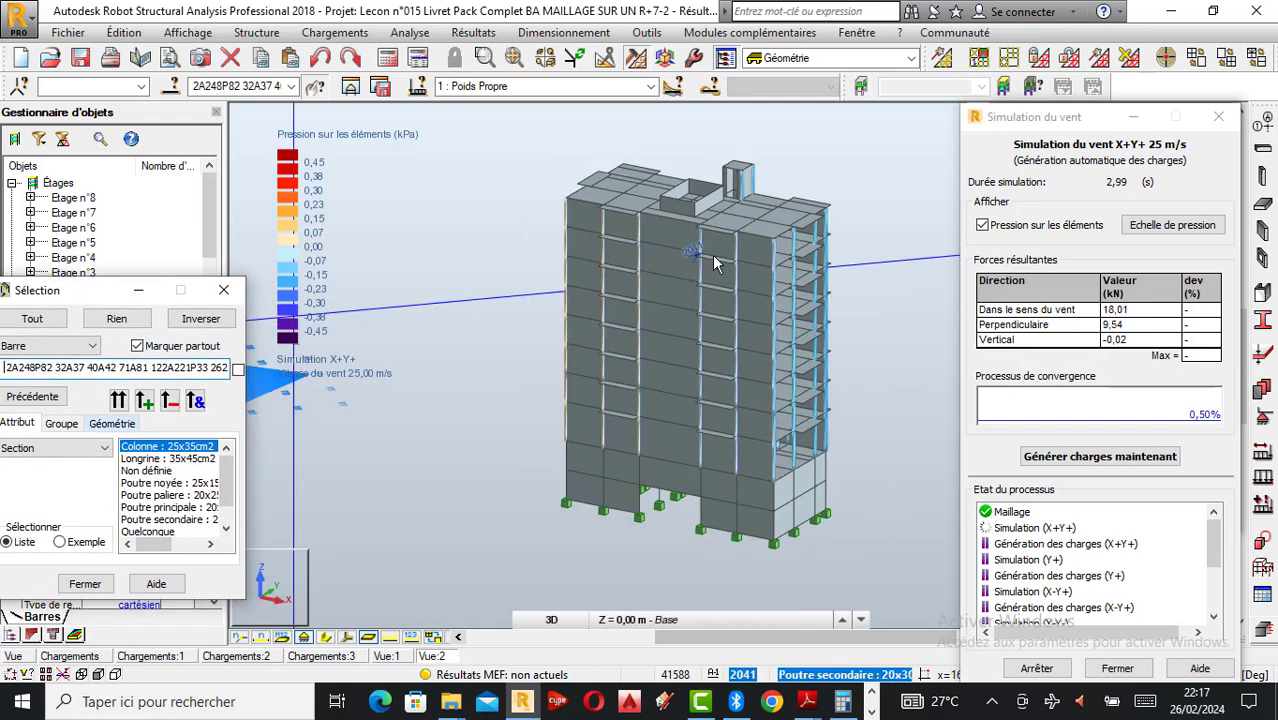
pyautogui.scroll(-1, 785, 305)
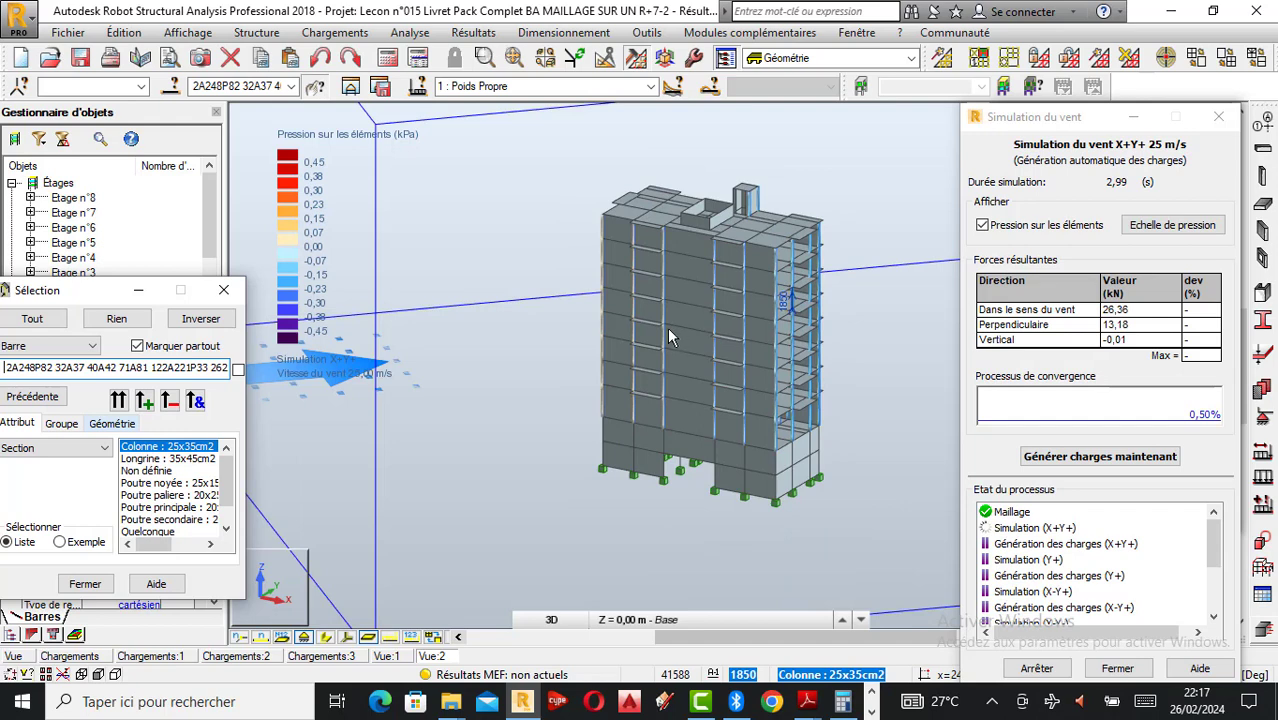
pyautogui.scroll(1, 683, 327)
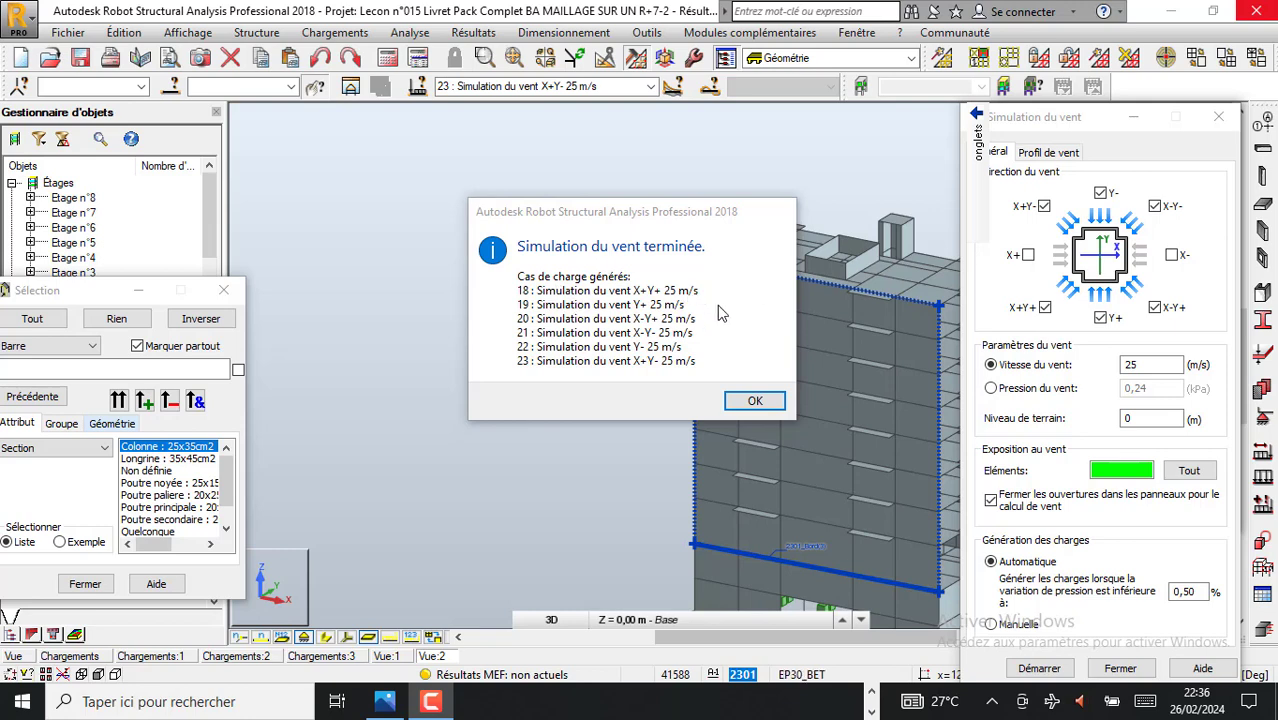
pyautogui.click(762, 406)
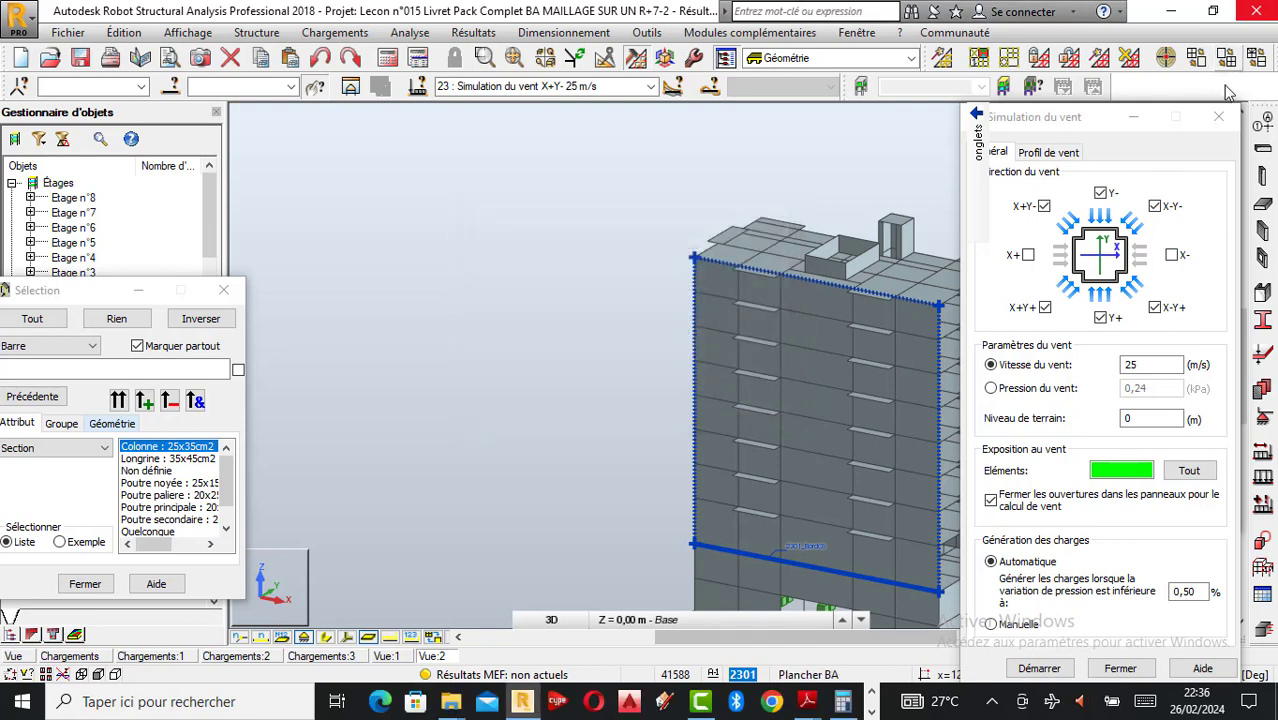
pyautogui.click(1230, 124)
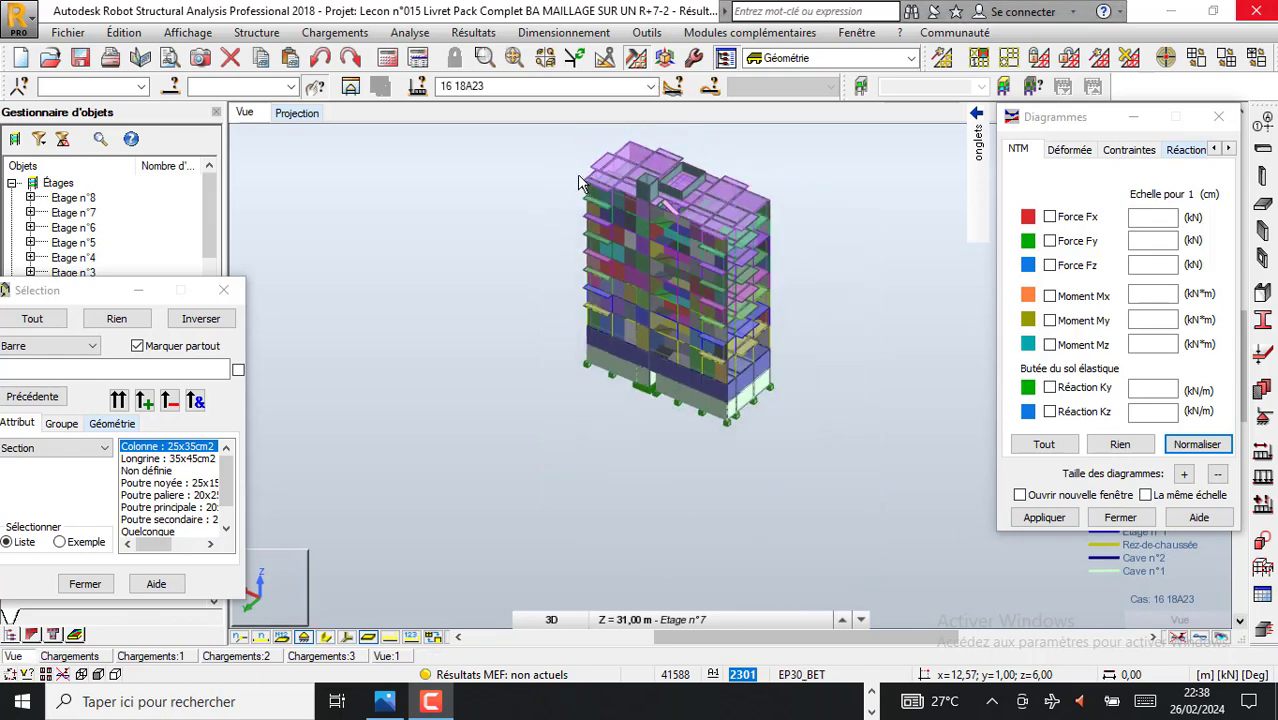
# Step: Display load case 18, Simulation du vent X+Y+ 25 m/s, on the building model
pyautogui.scroll(2, 624, 150)
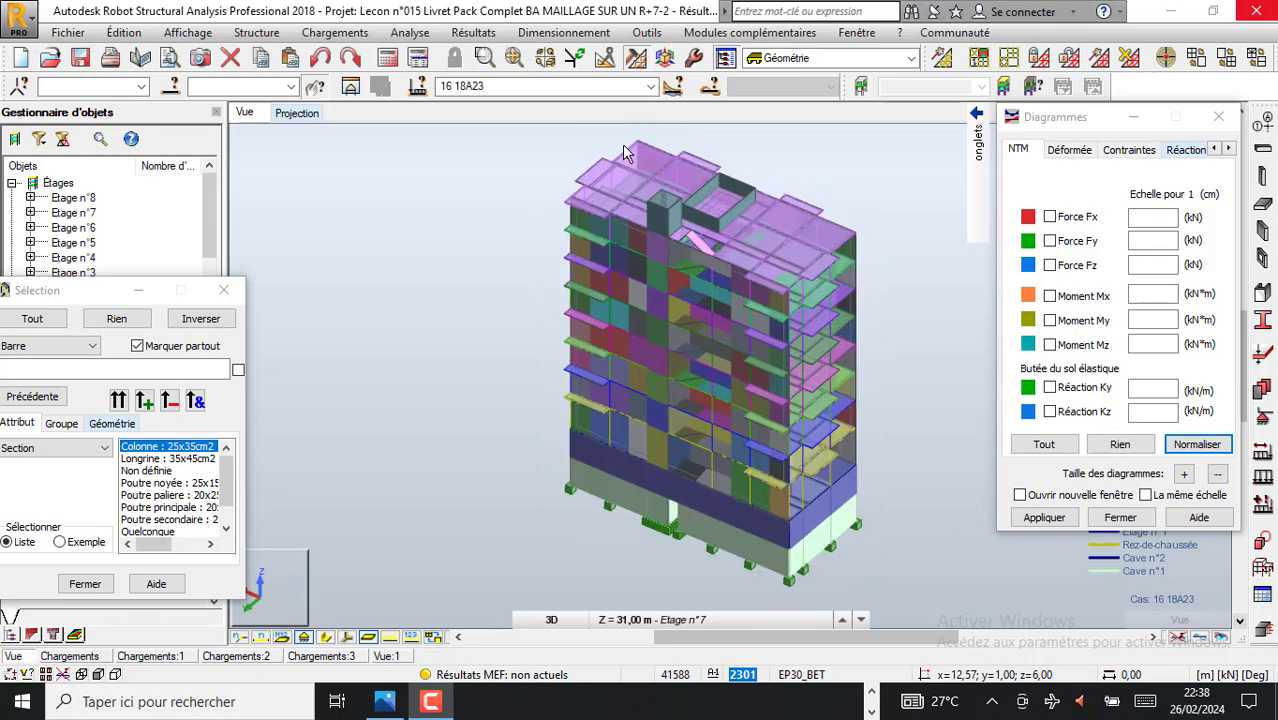
pyautogui.click(650, 86)
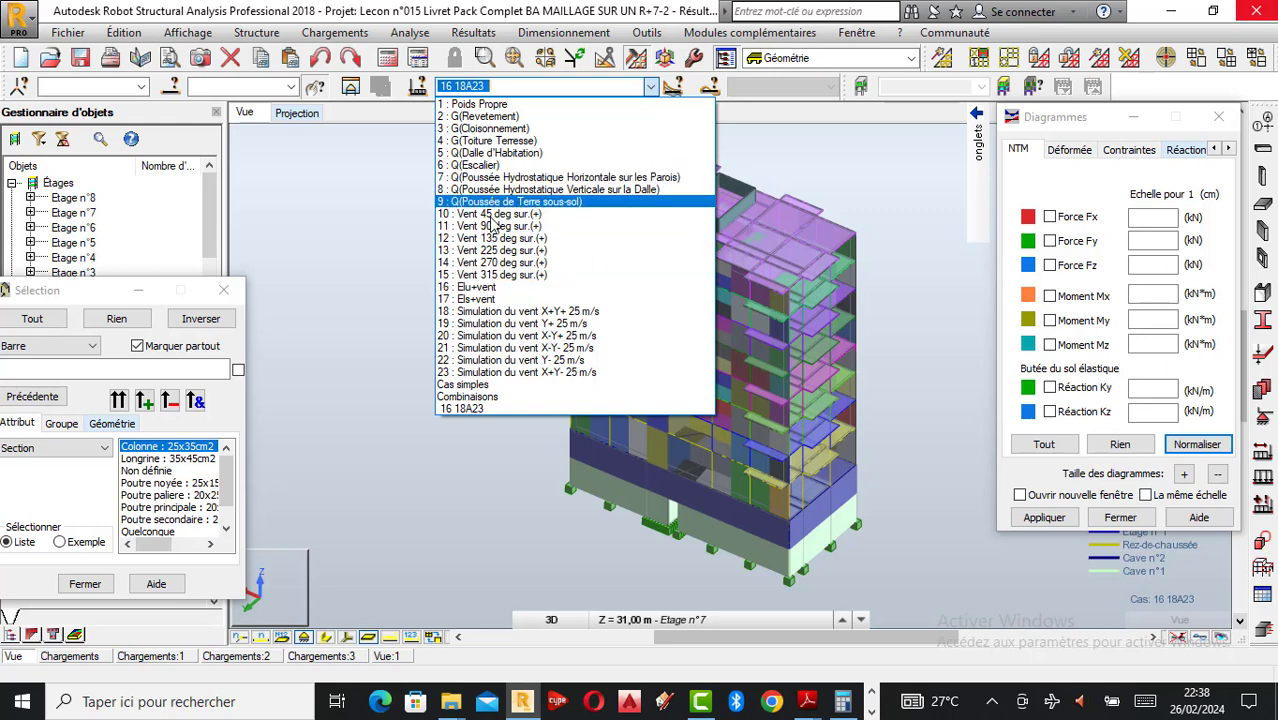
pyautogui.click(540, 312)
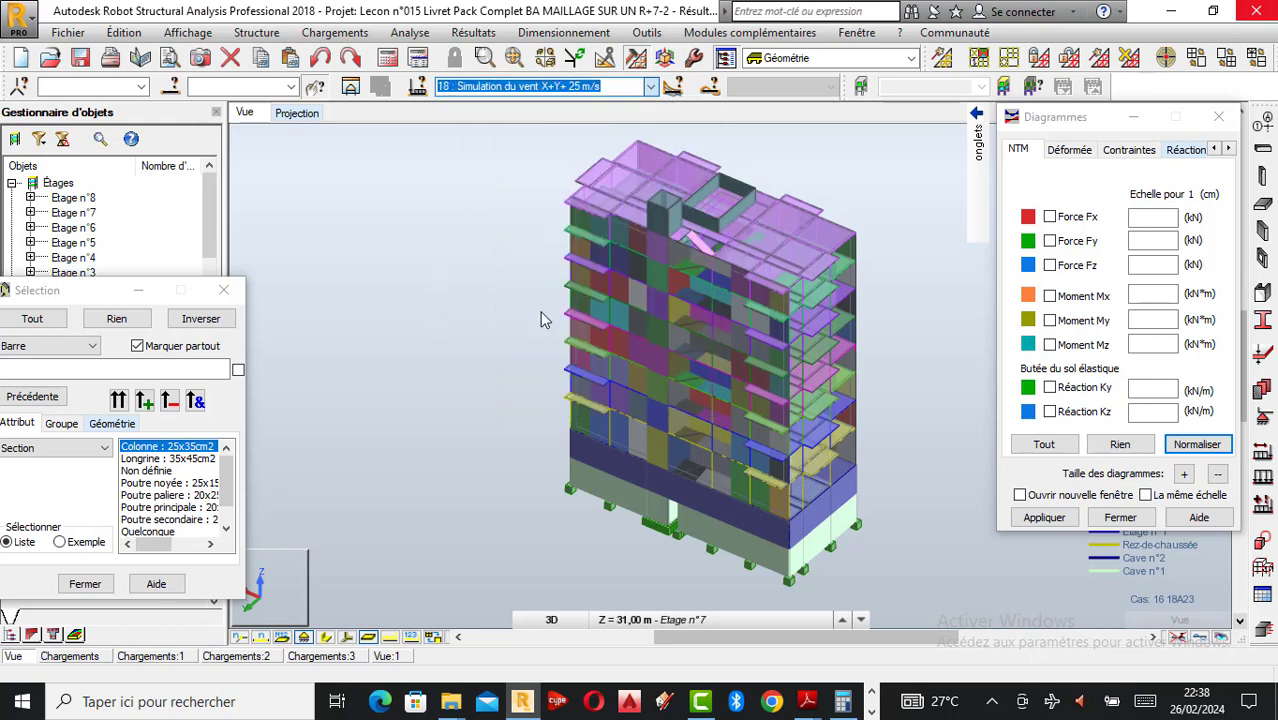
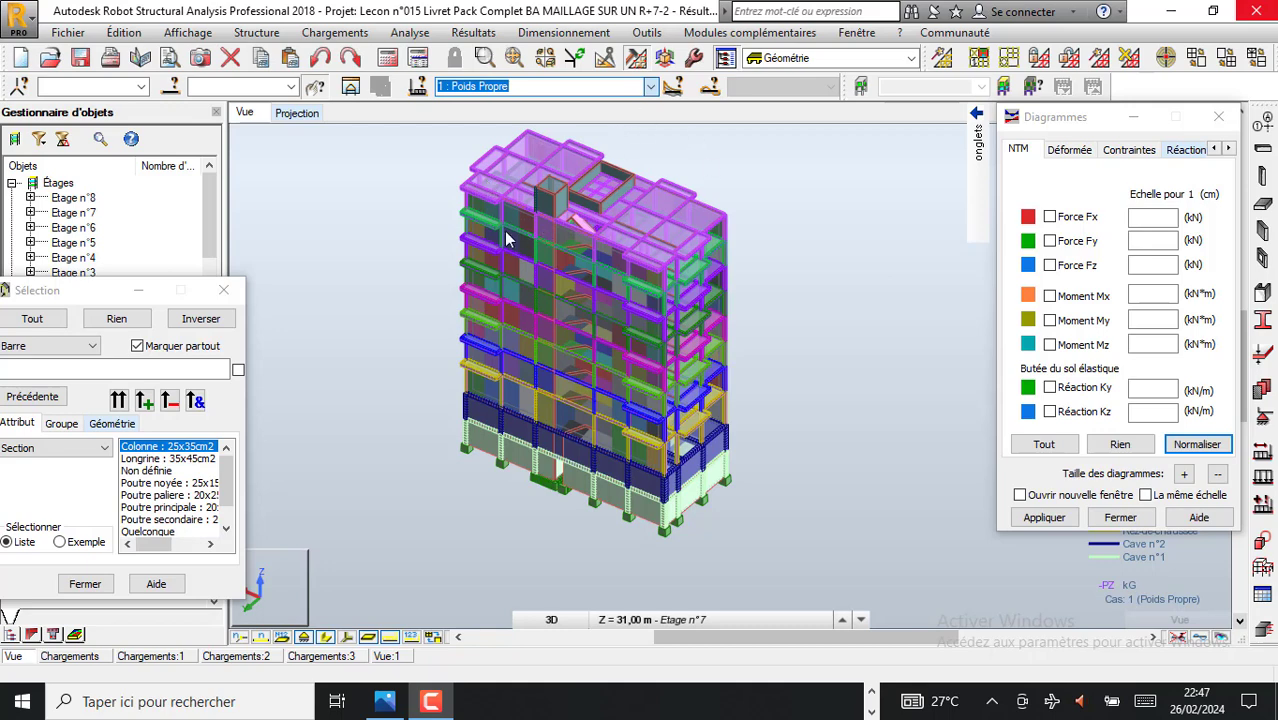
# Step: Display load case 19, Simulation du vent Y+ 25 m/s, and examine the wind loads generated on the columns
pyautogui.scroll(2, 650, 212)
pyautogui.click(650, 86)
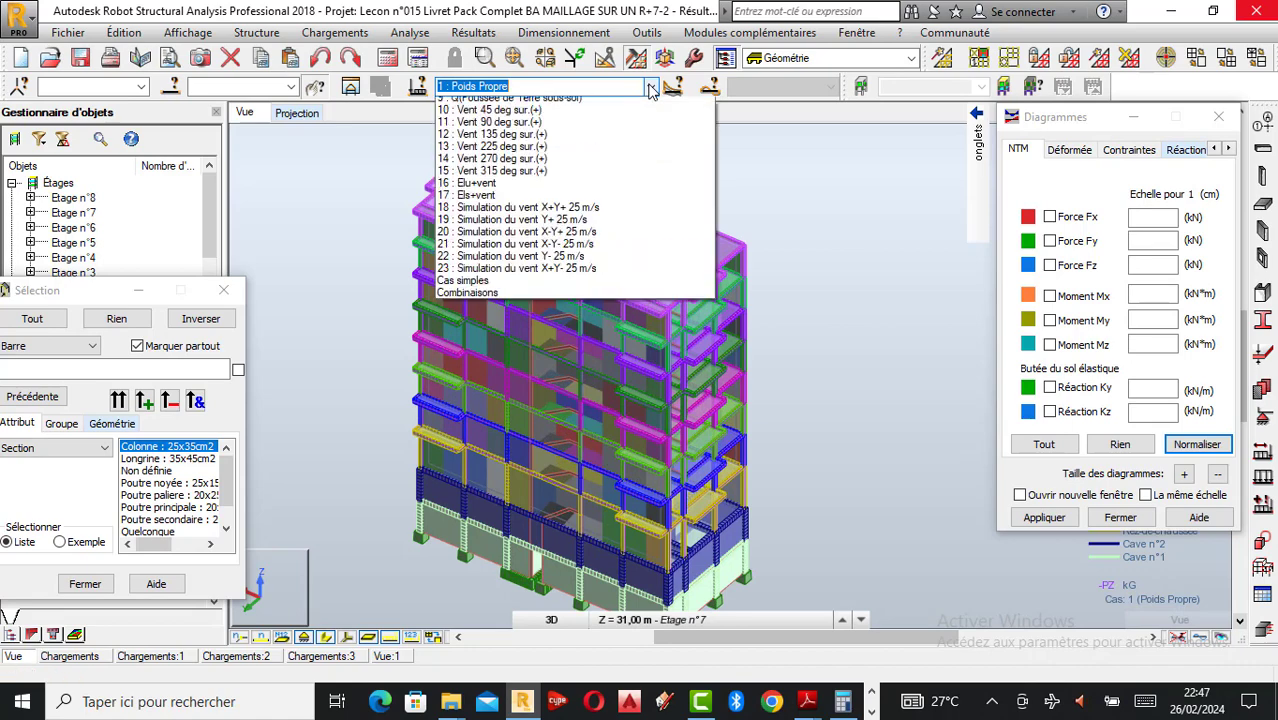
pyautogui.click(537, 323)
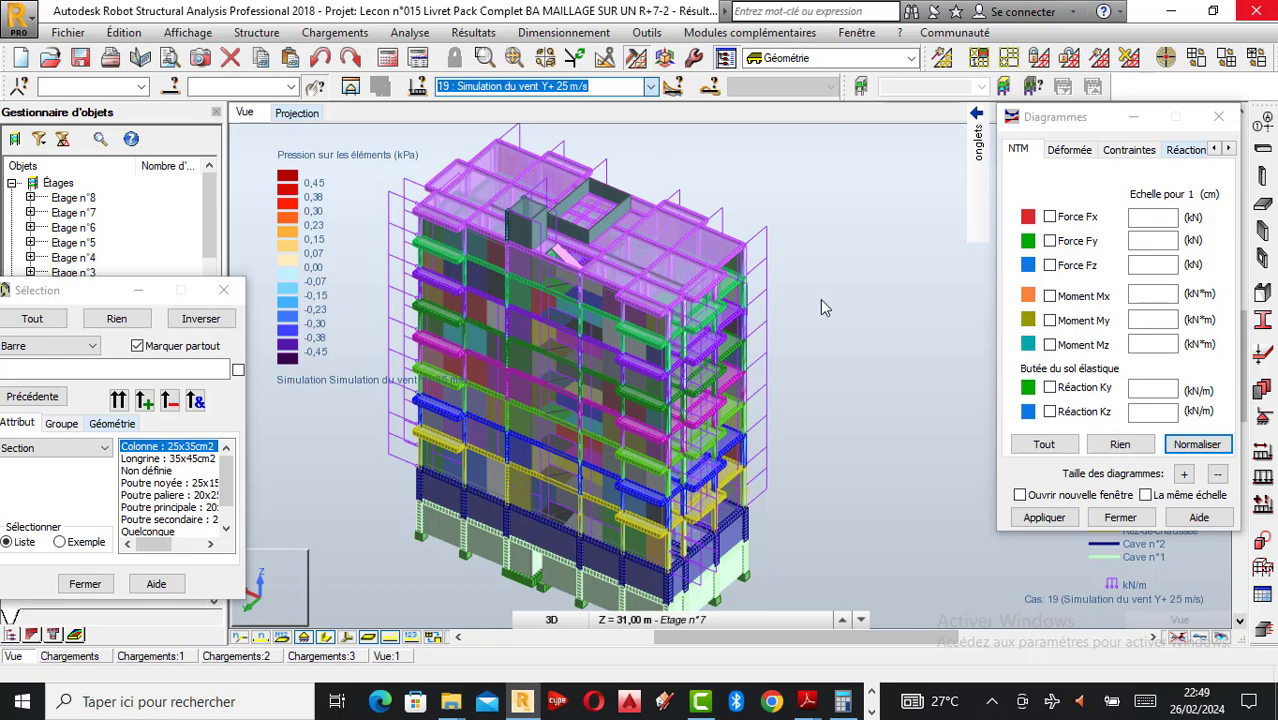
pyautogui.scroll(-1, 828, 270)
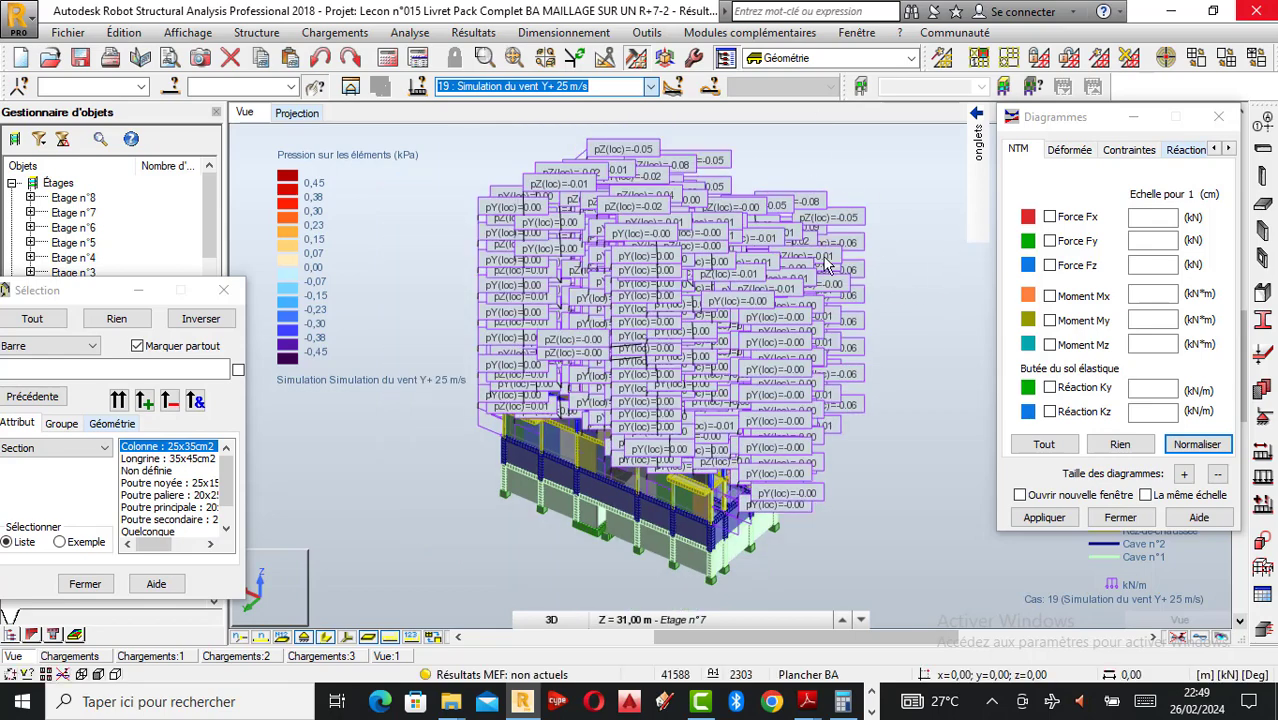
pyautogui.scroll(-1, 650, 370)
pyautogui.scroll(1, 650, 356)
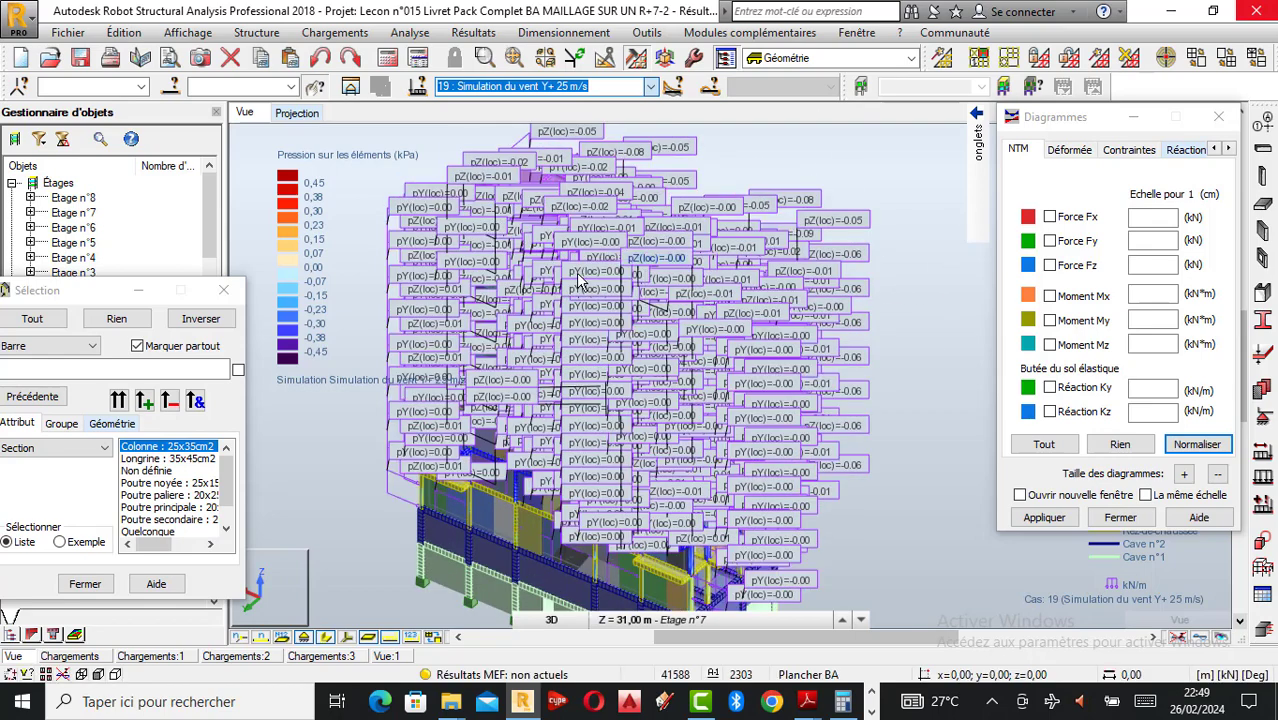
pyautogui.scroll(2, 550, 350)
pyautogui.scroll(-2, 830, 215)
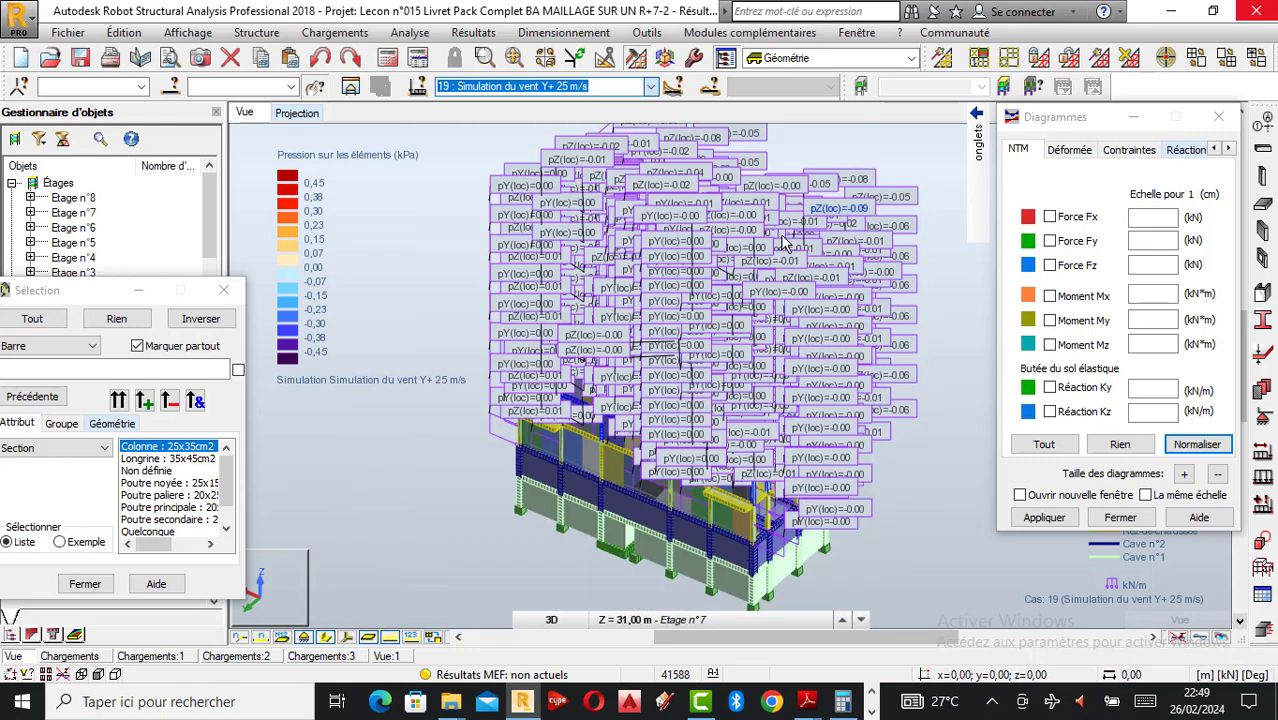
# Step: Switch the displayed load case to 20, Simulation du vent X-Y+ 25 m/s
pyautogui.click(651, 87)
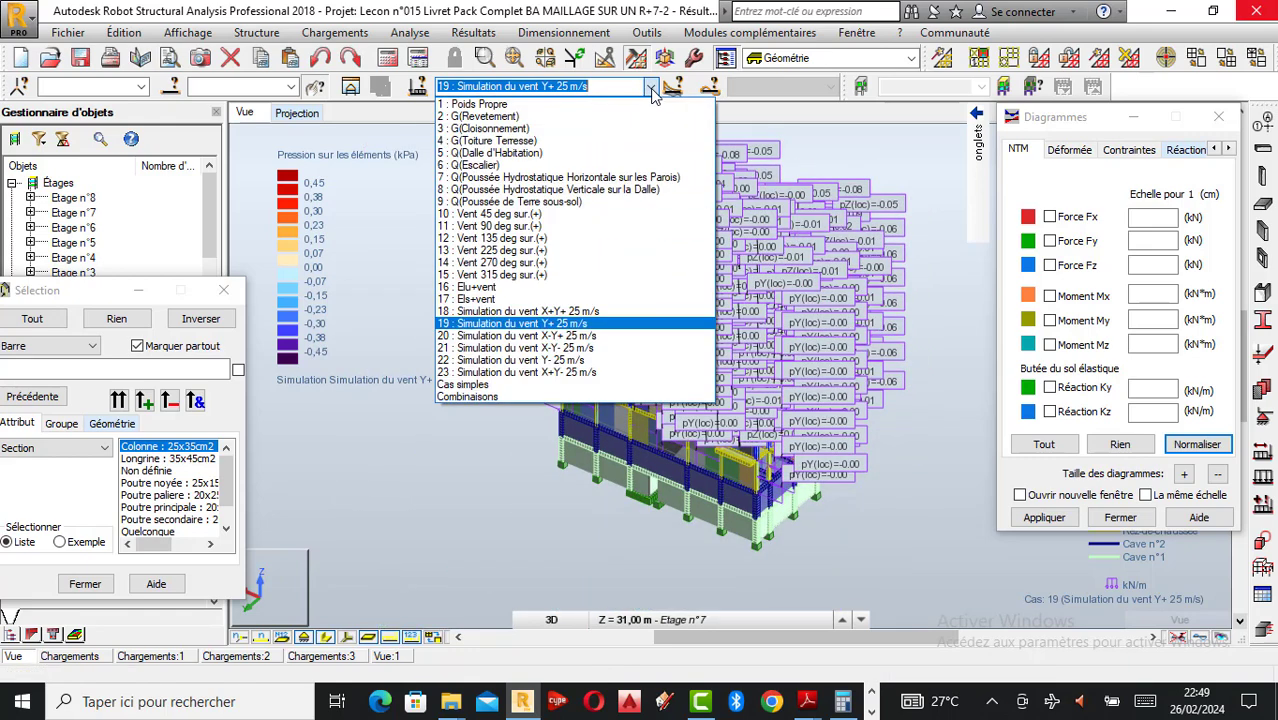
pyautogui.click(625, 335)
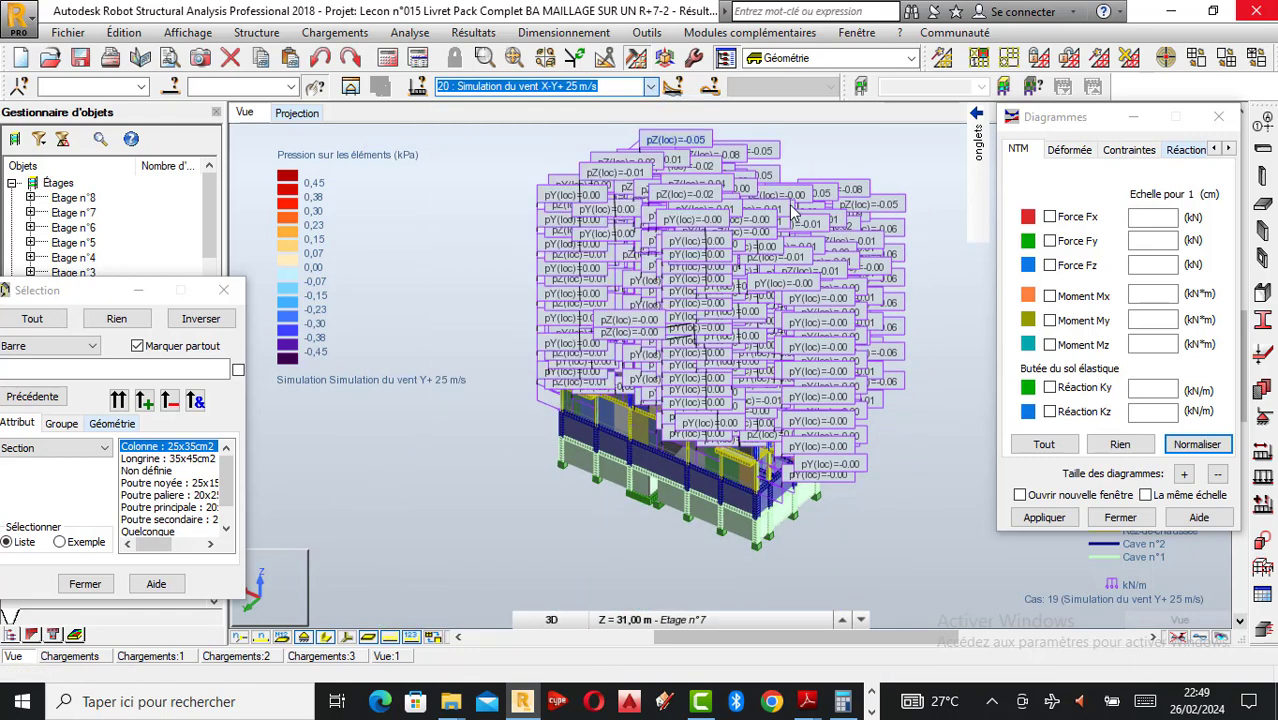